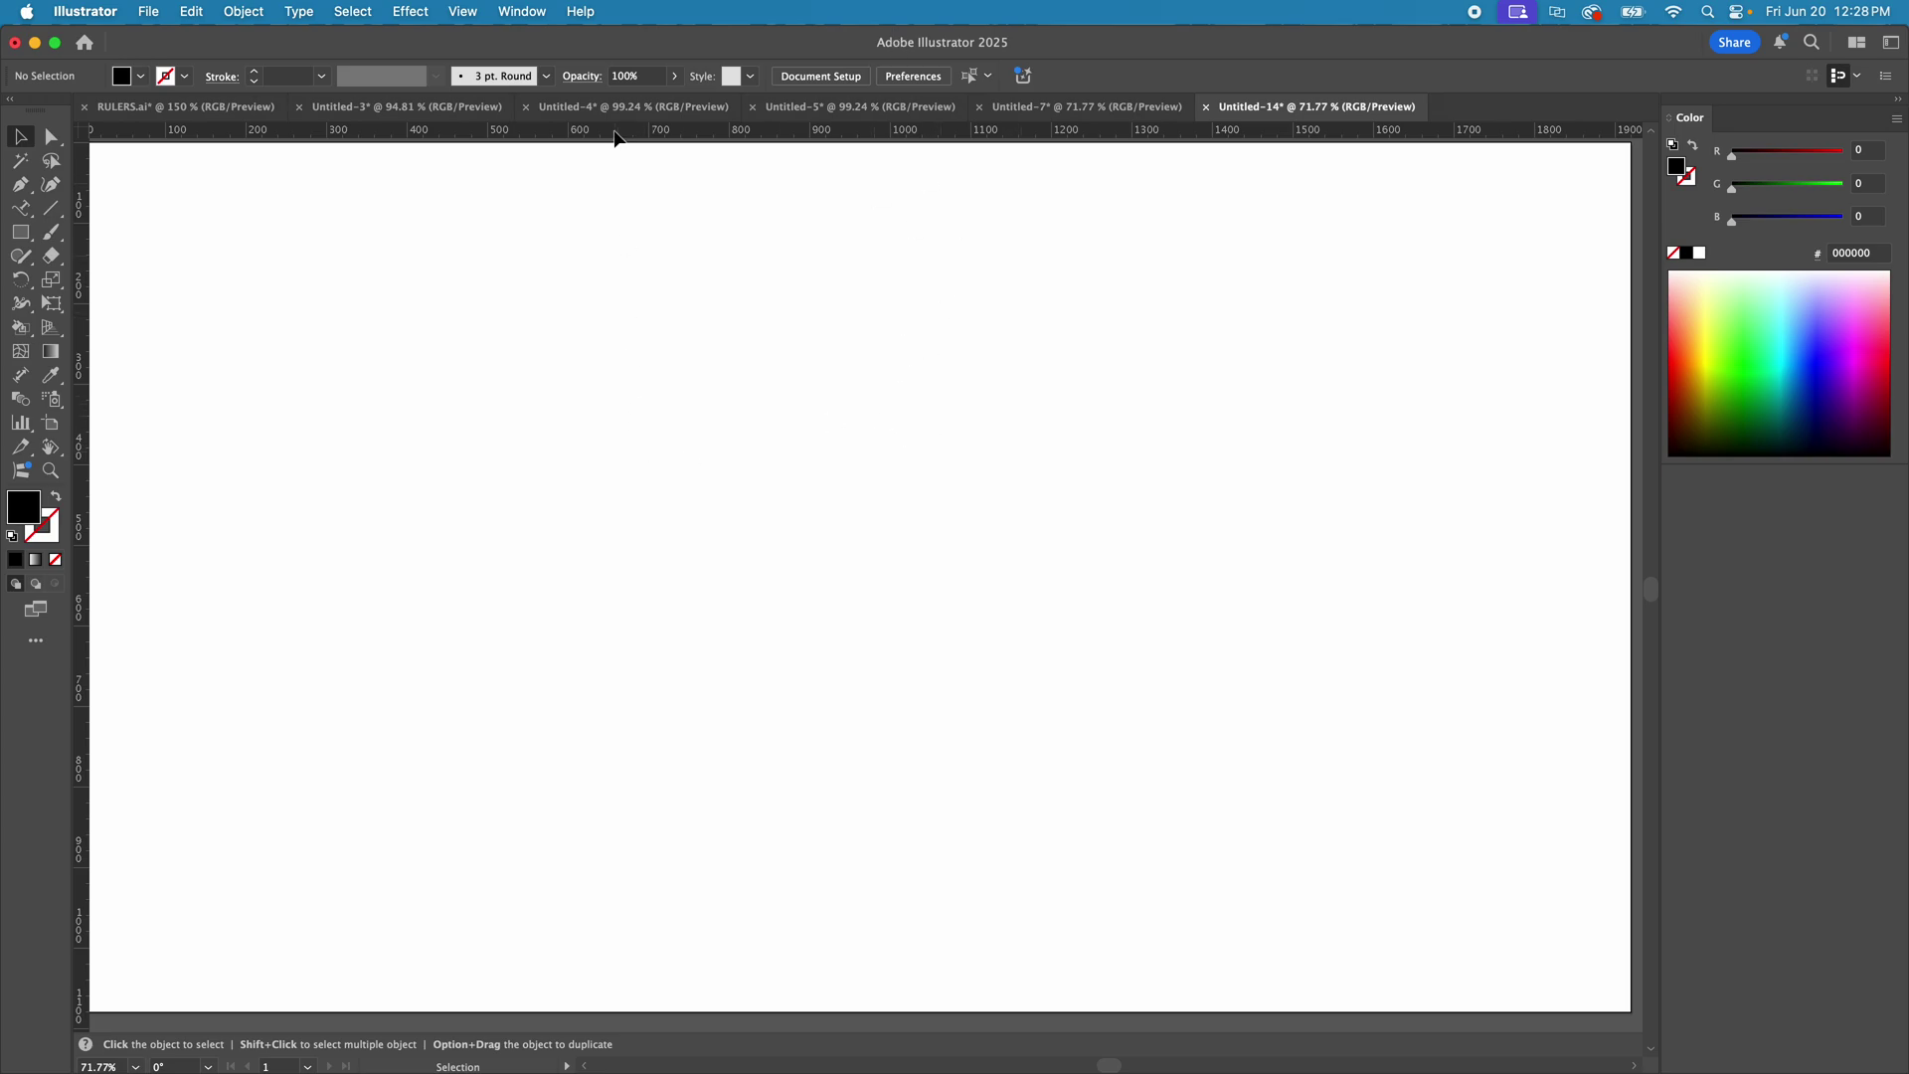
- Hide the rulers on the blank Untitled-14 document with Cmd+R
key("super+r")
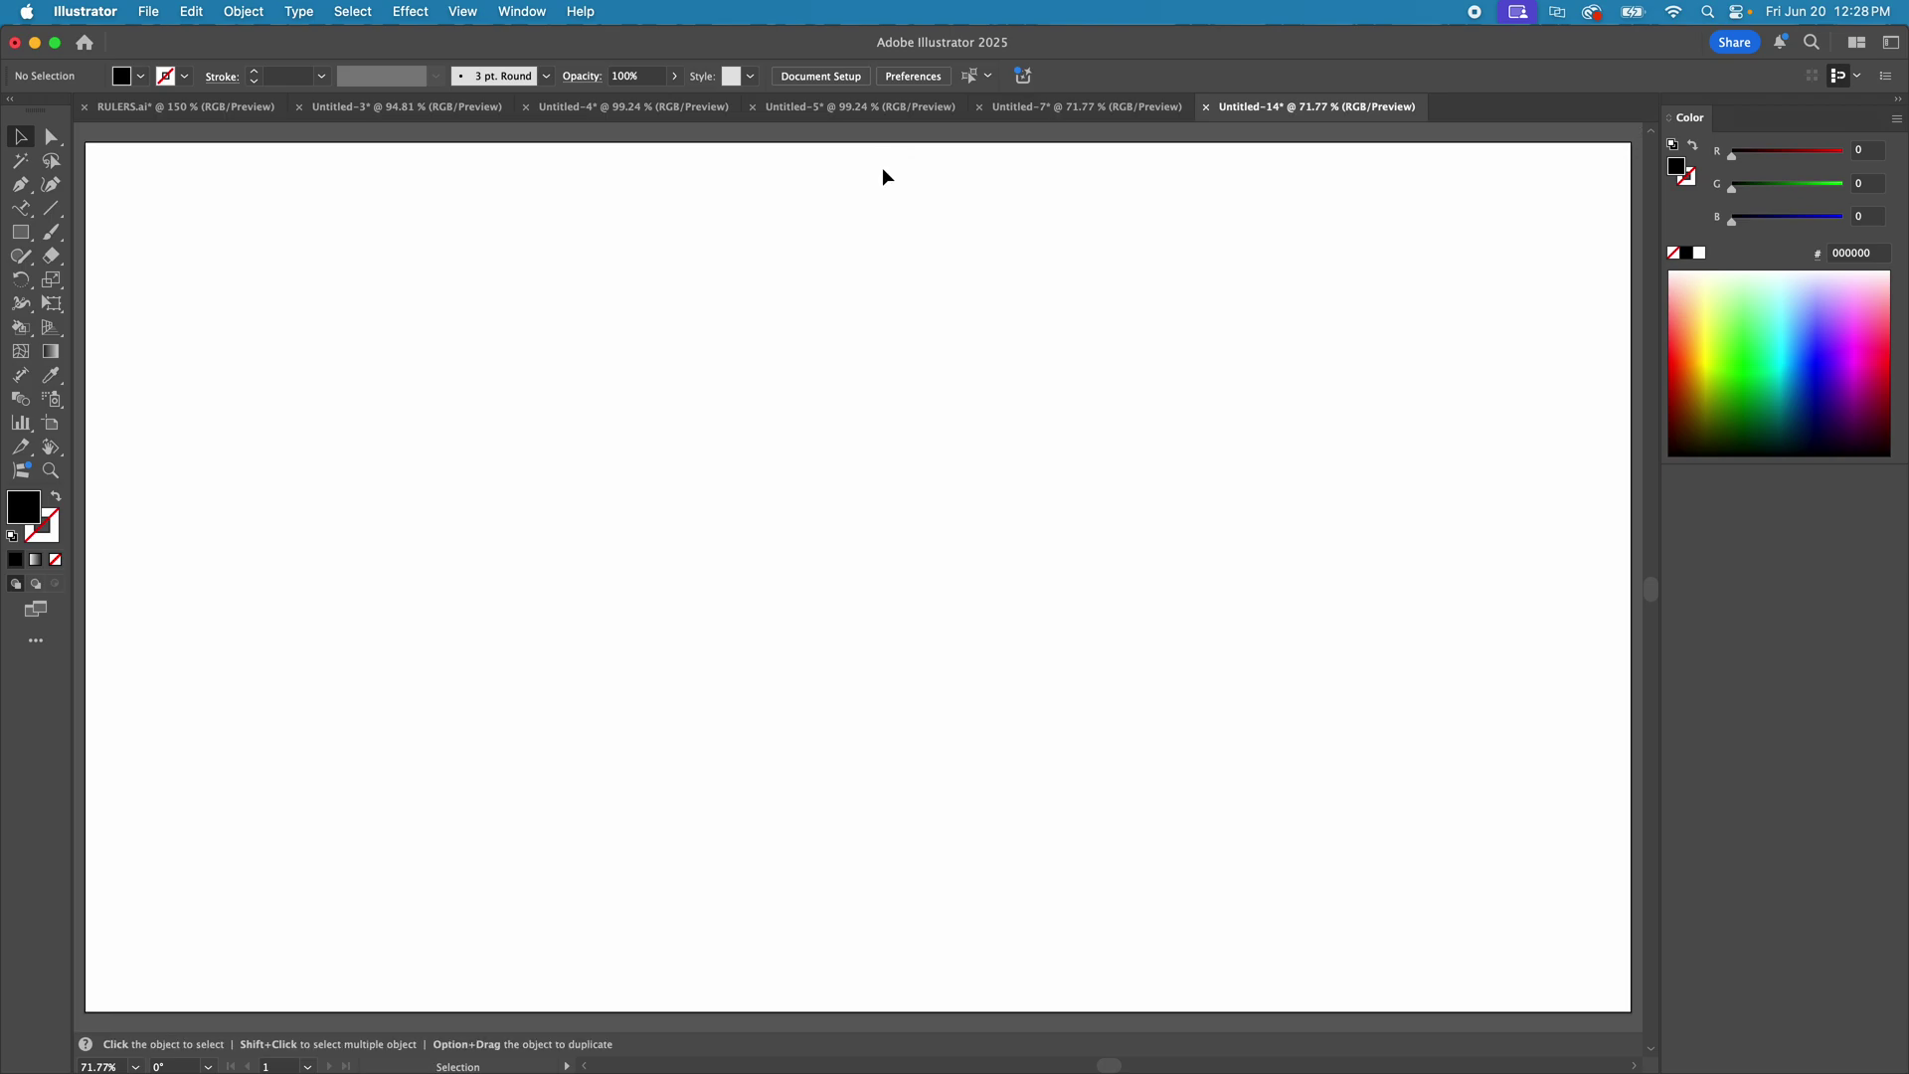
- Show the rulers again and drag out one horizontal and one vertical guide across the artboard
left_click(454, 9)
mouse_move(657, 828)
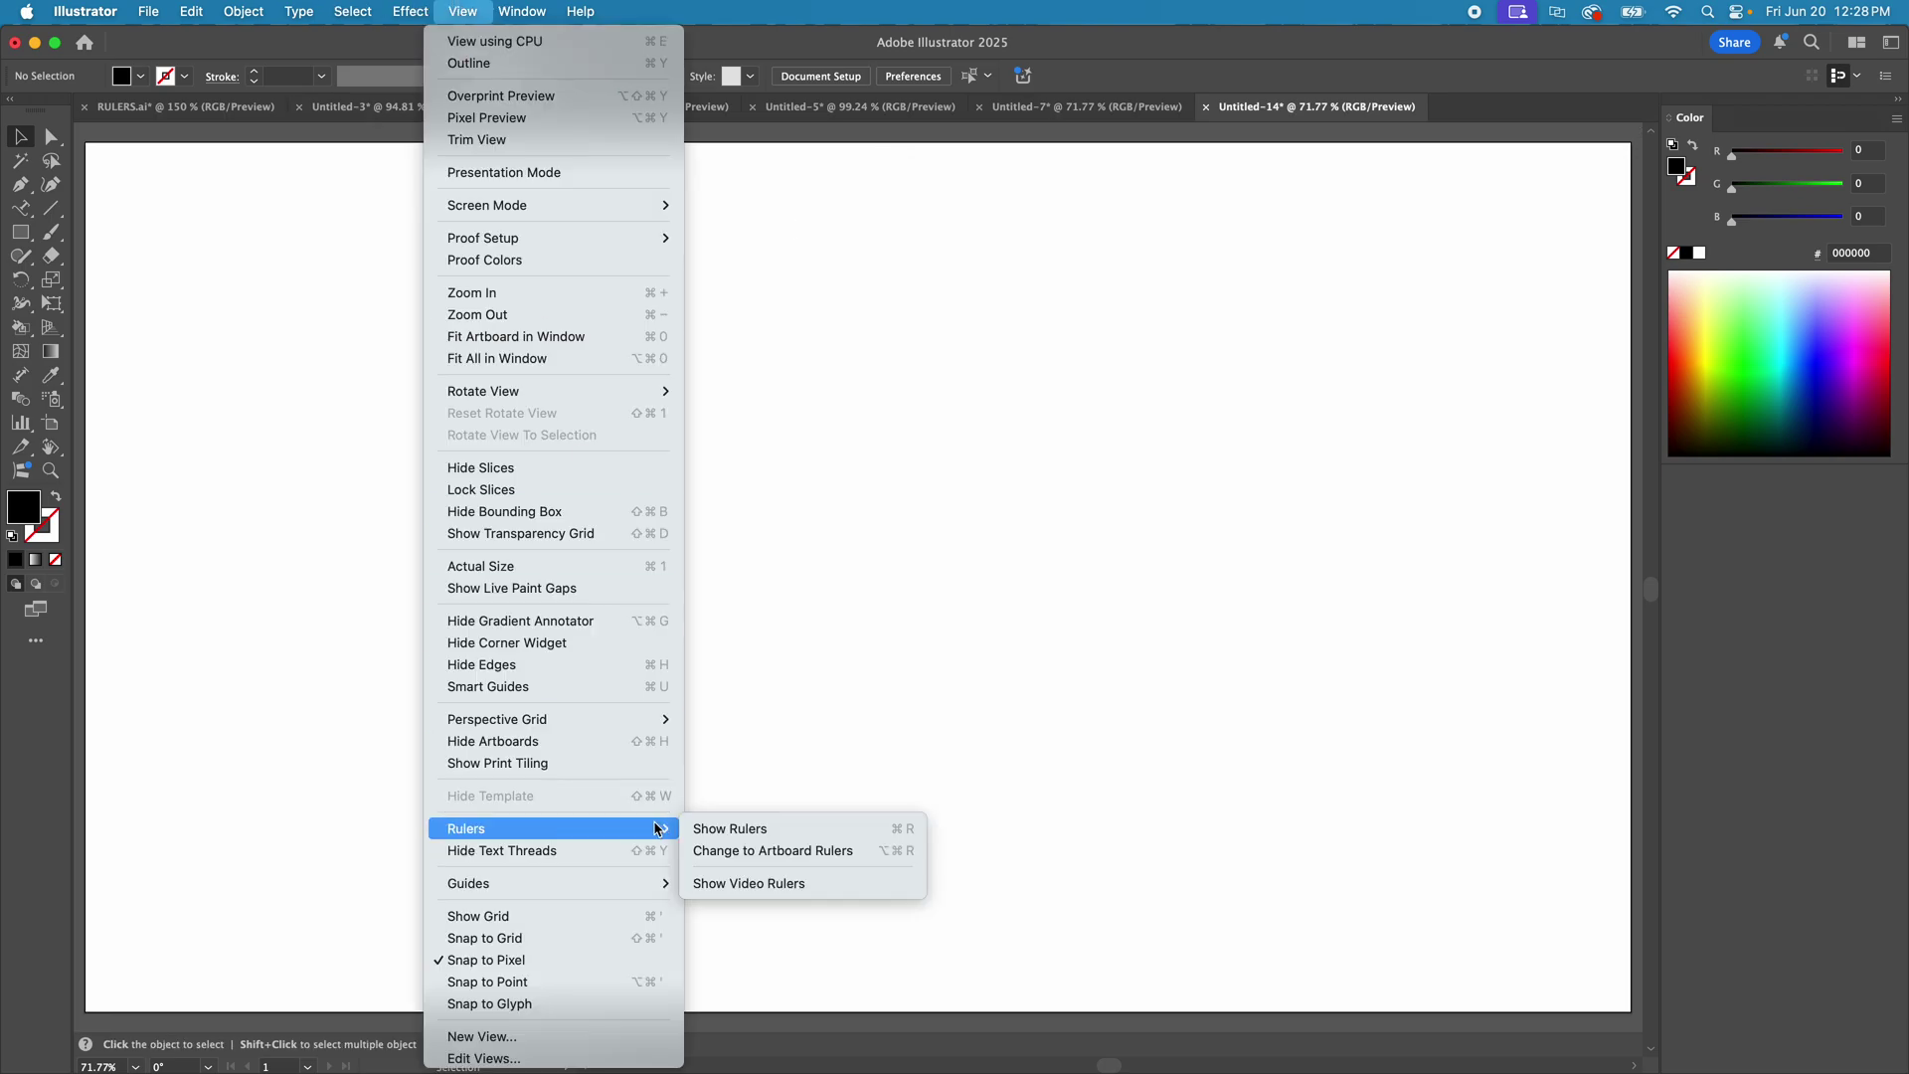
left_click(736, 829)
left_click_drag(682, 136, 954, 395)
left_click_drag(87, 258, 642, 188)
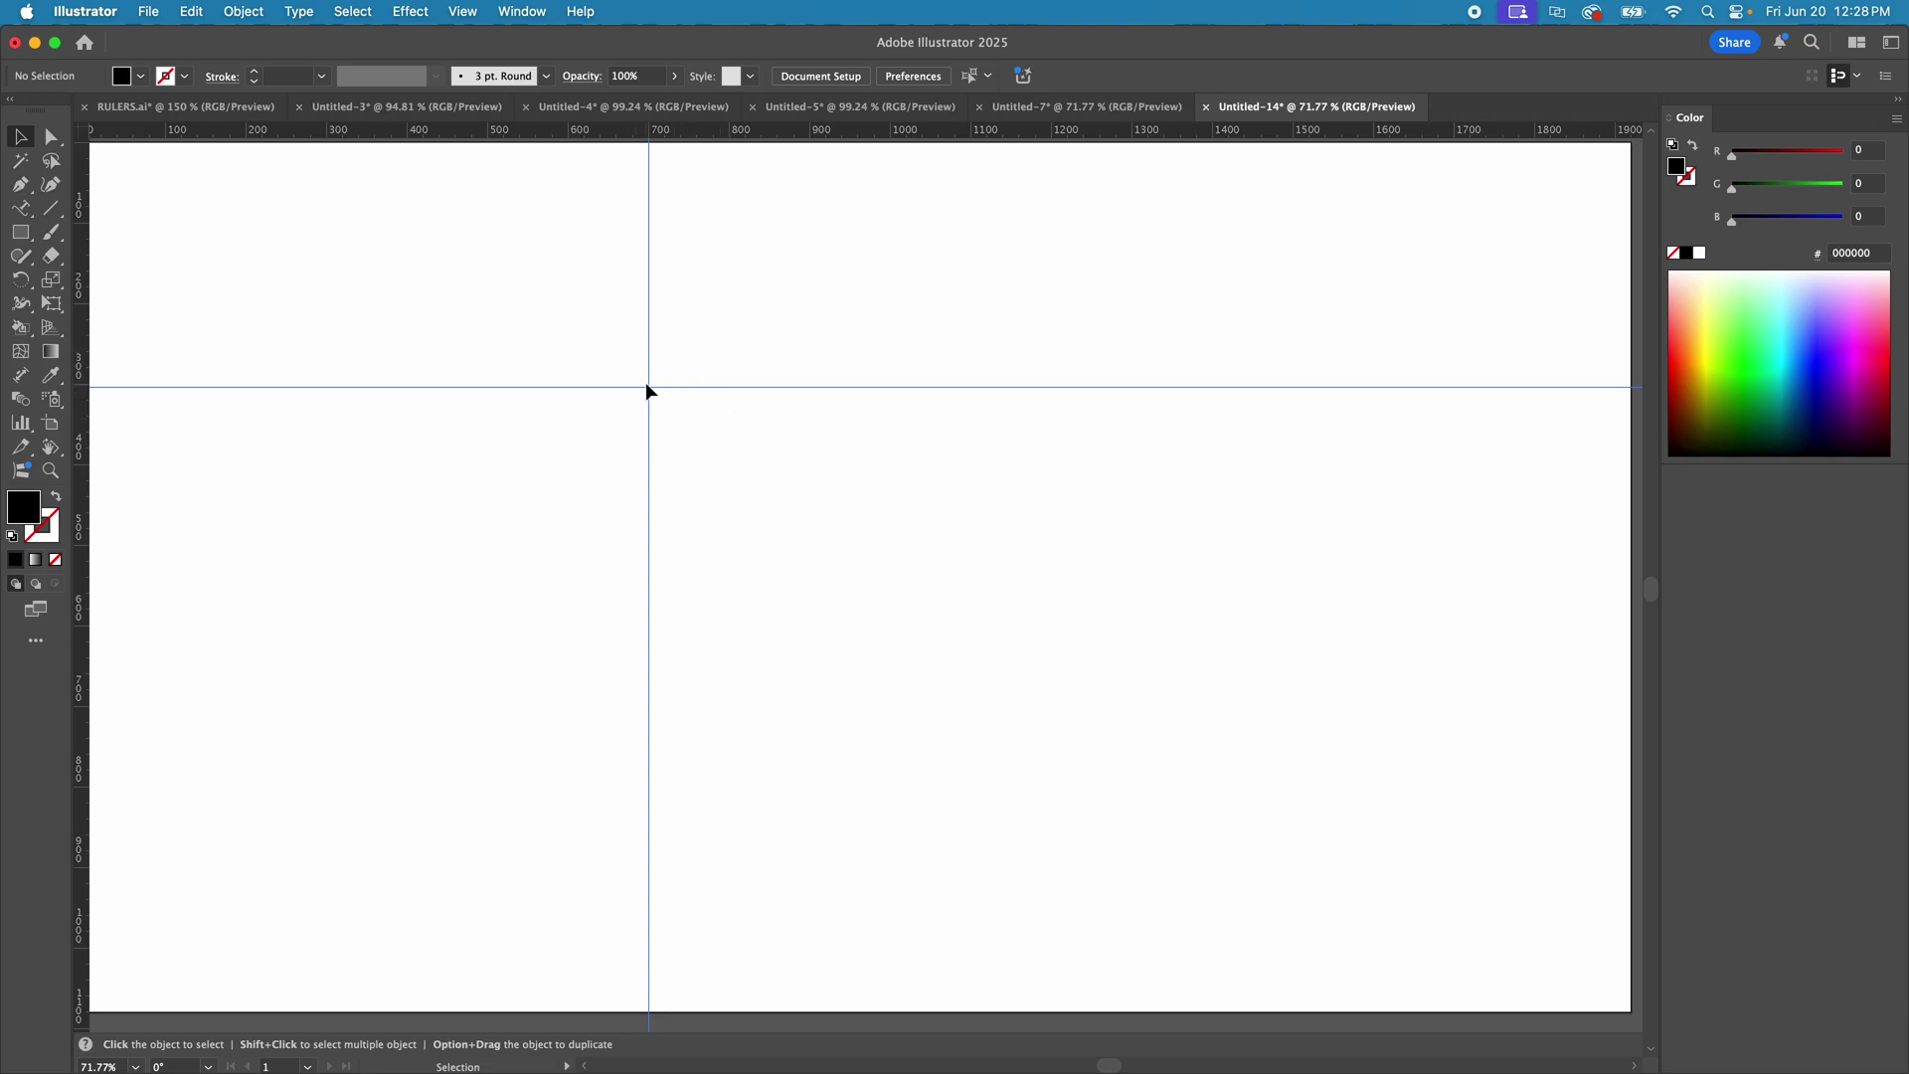
- Unlock the guides and reposition them, moving the vertical guide left and raising the horizontal one
left_click(460, 9)
mouse_move(651, 885)
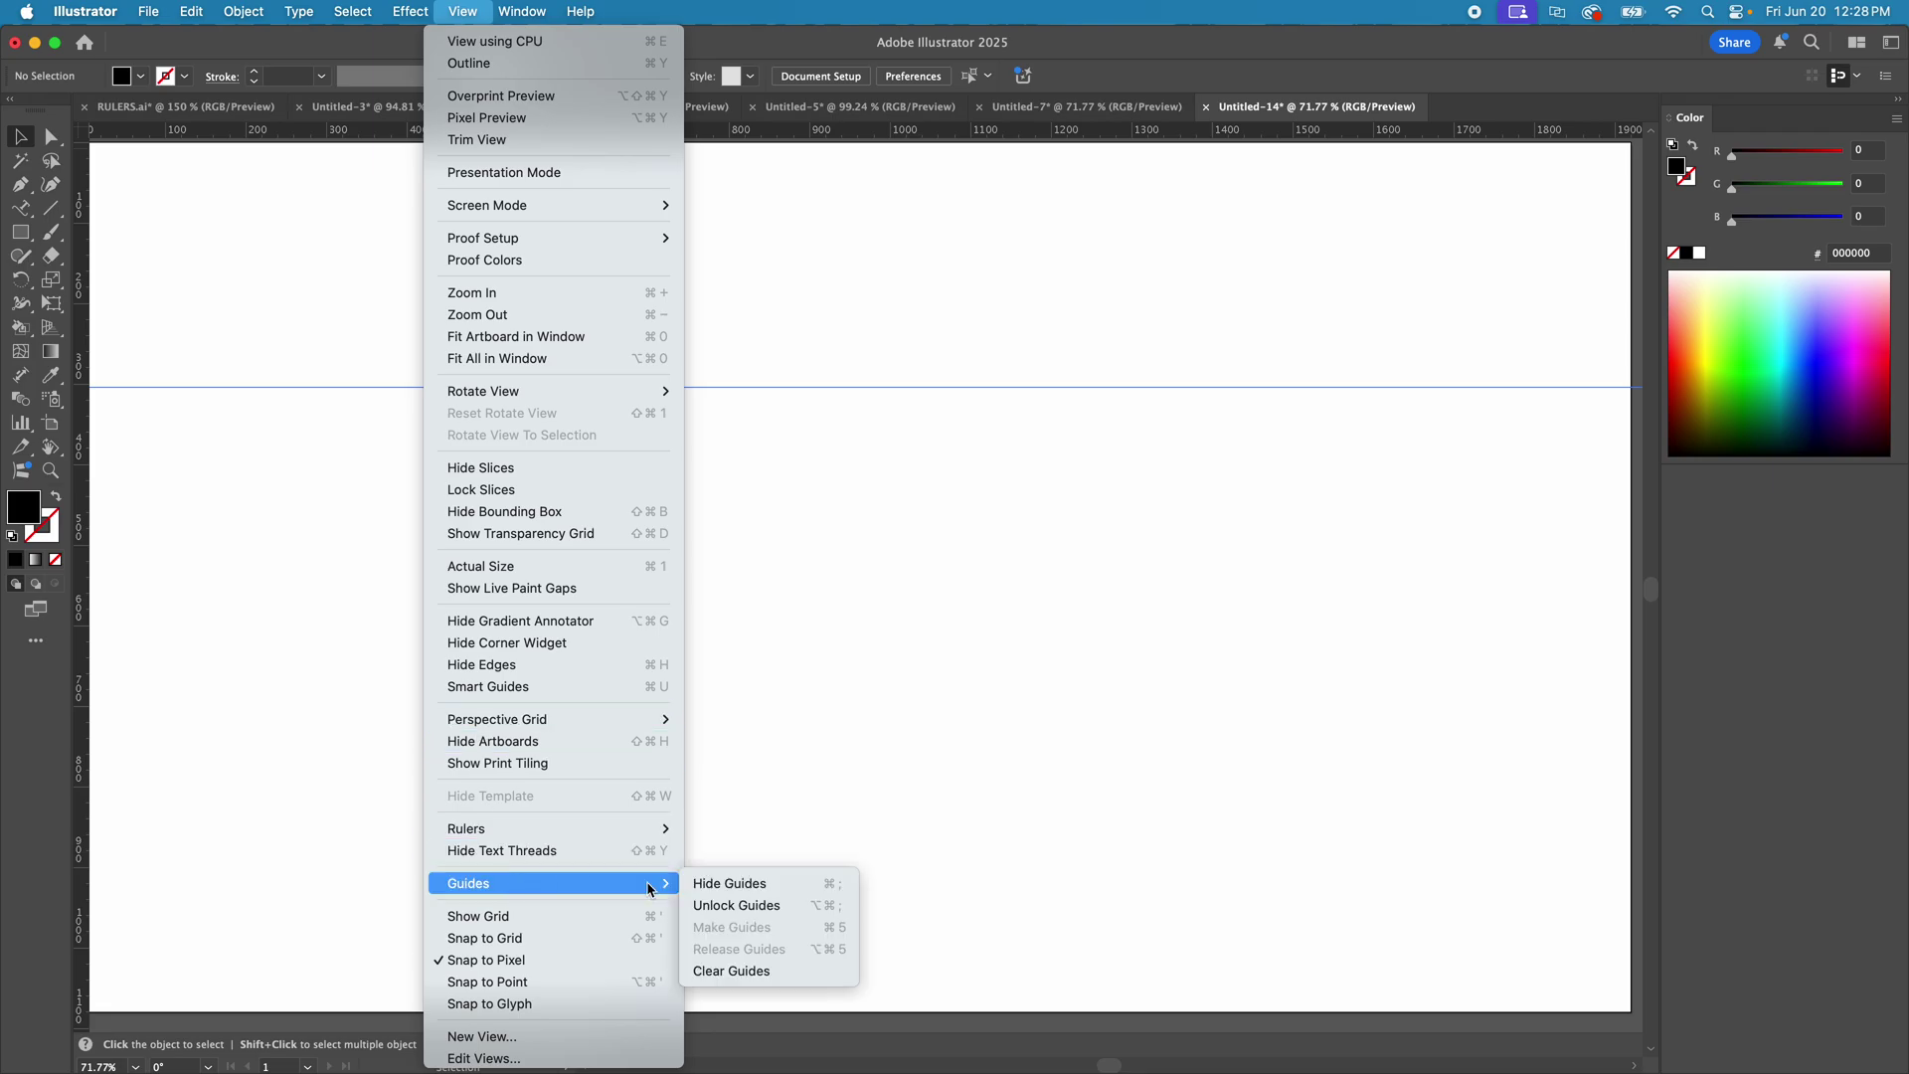
left_click(756, 905)
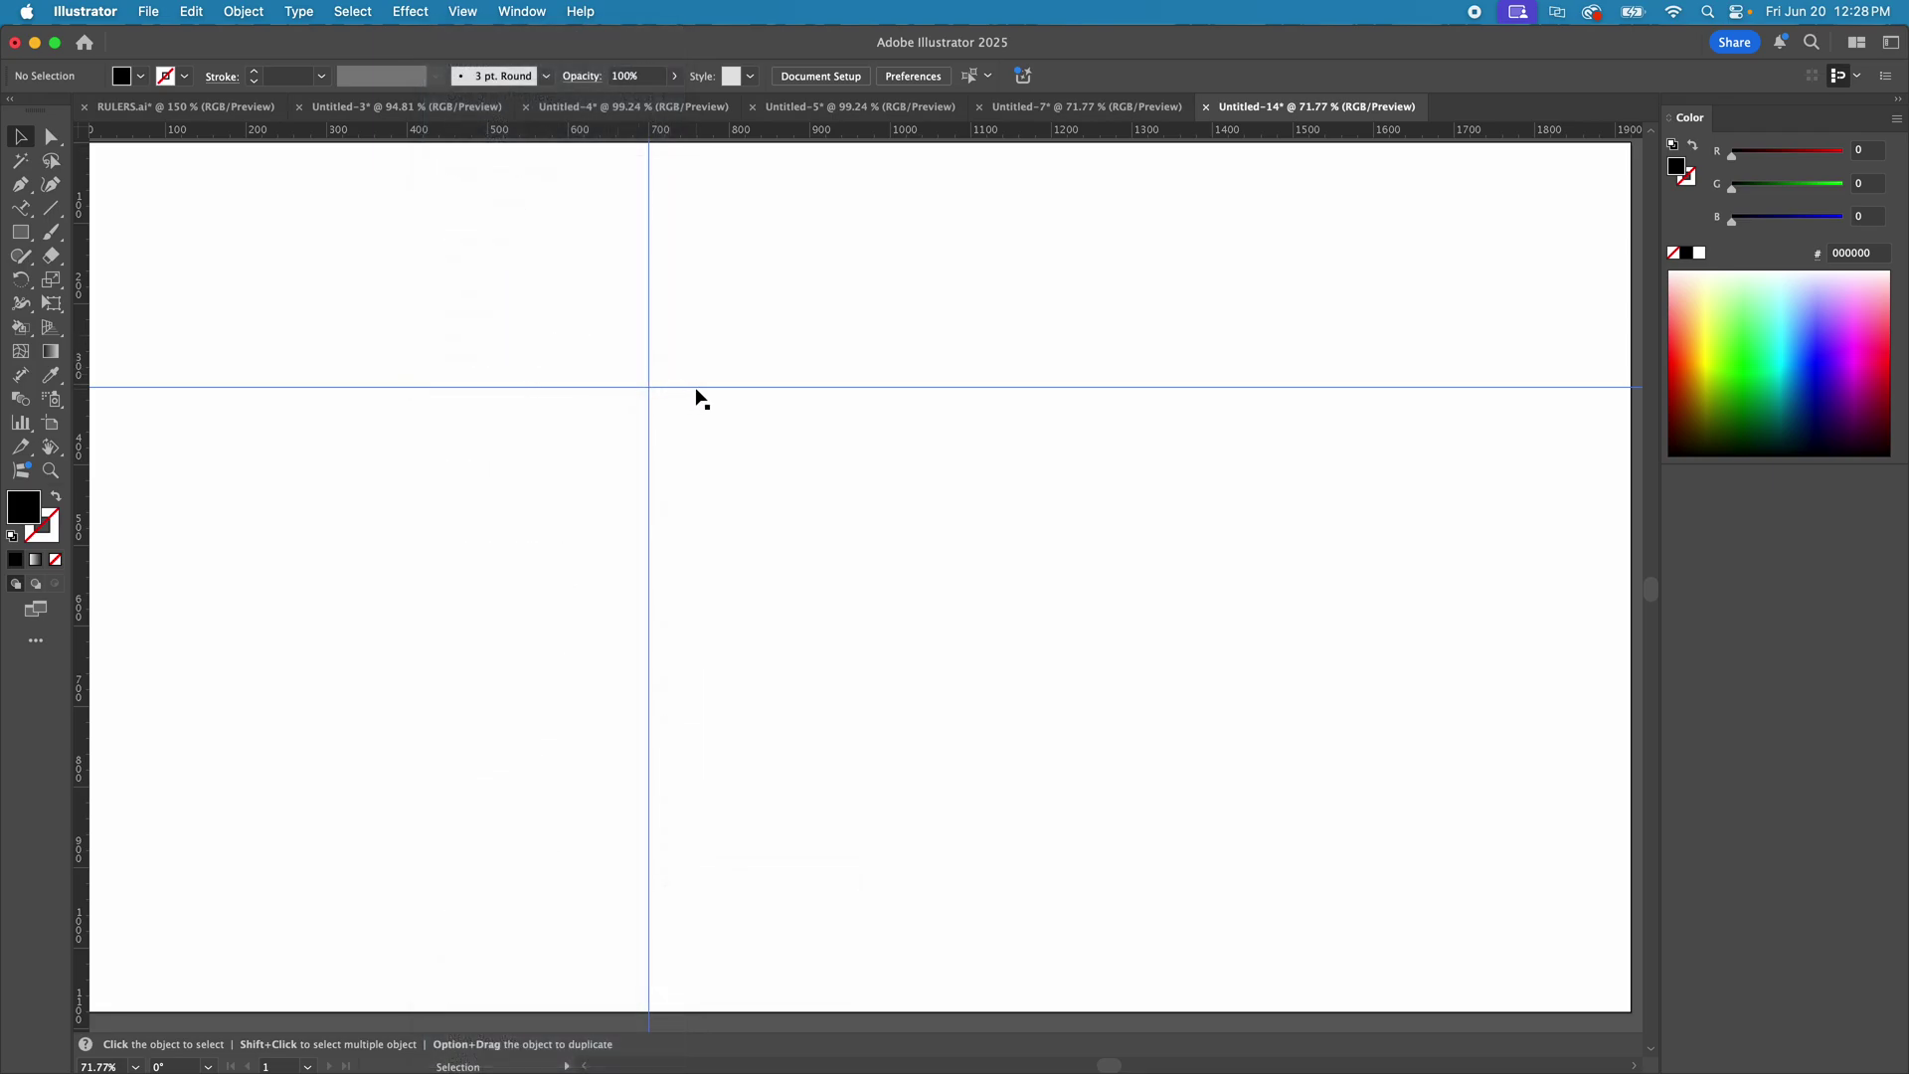
left_click_drag(696, 395, 786, 464)
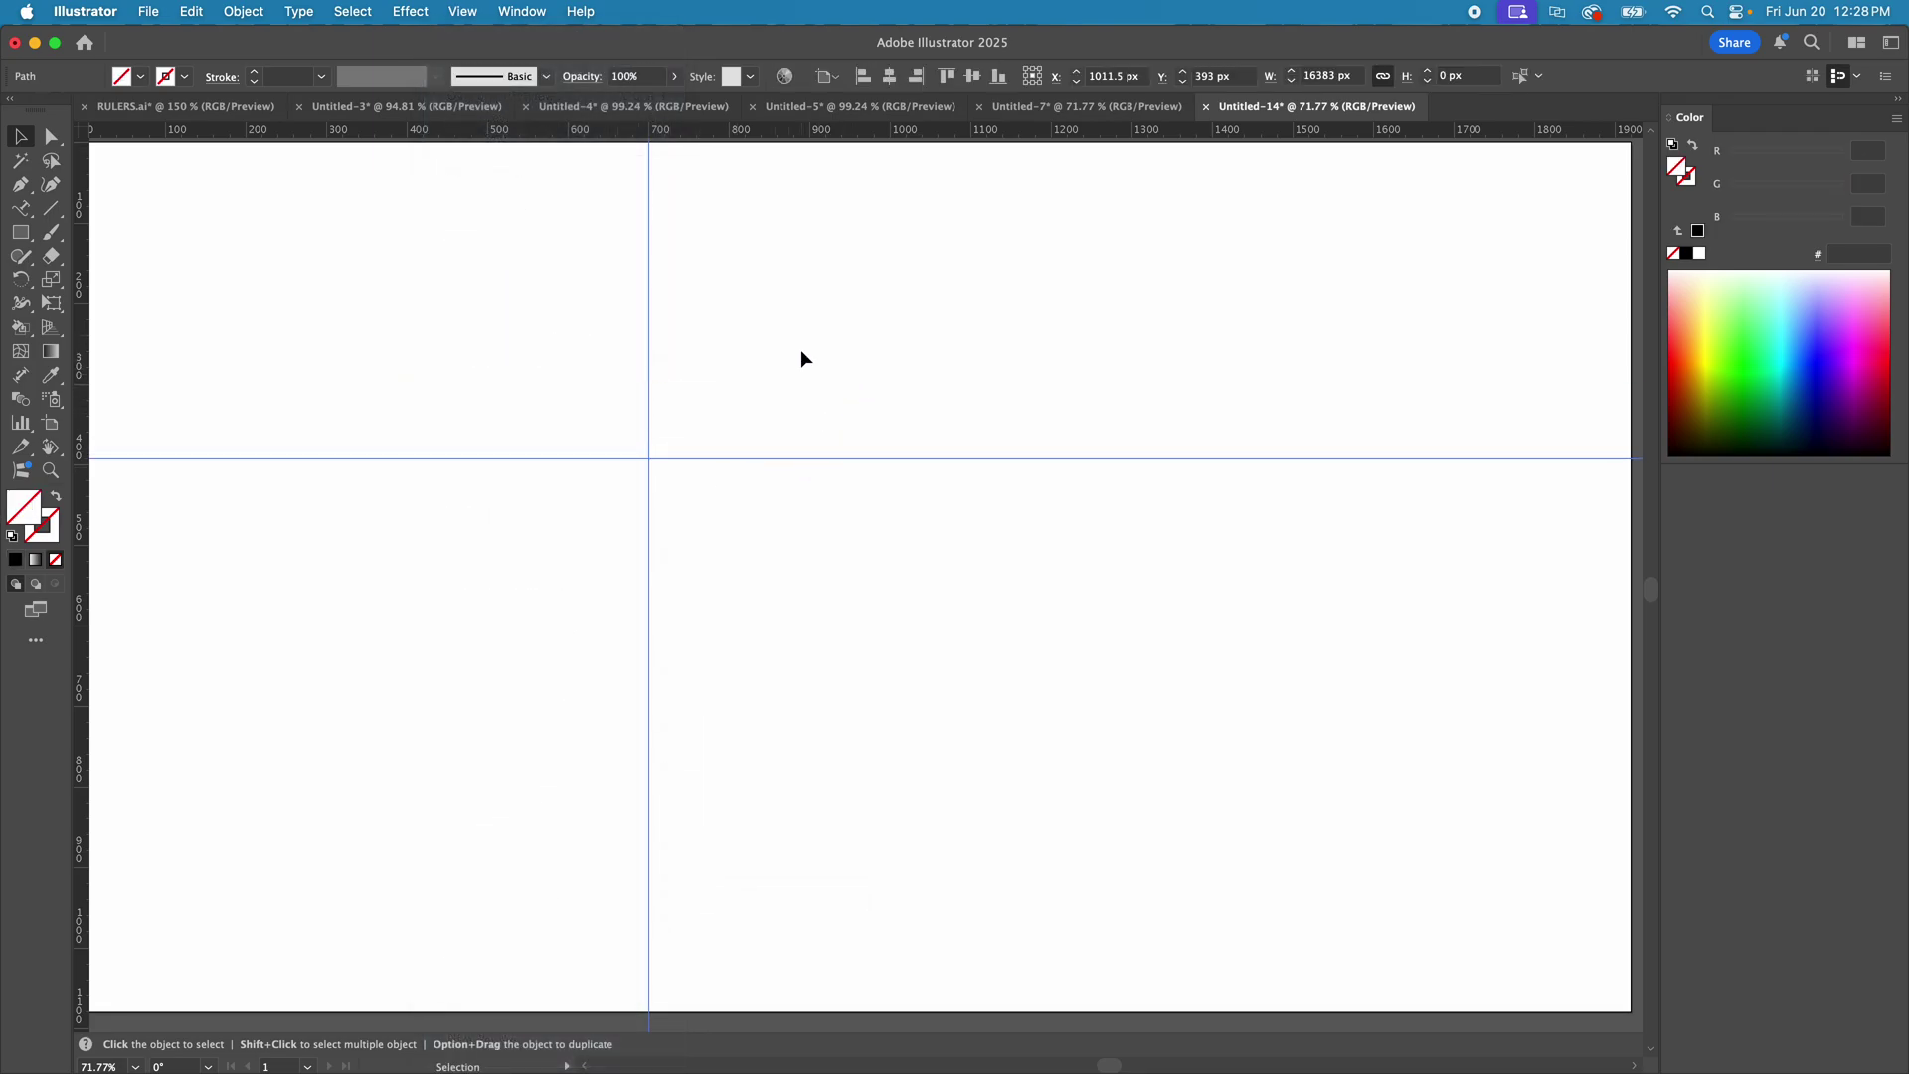
left_click_drag(802, 358, 977, 612)
left_click_drag(866, 456, 498, 493)
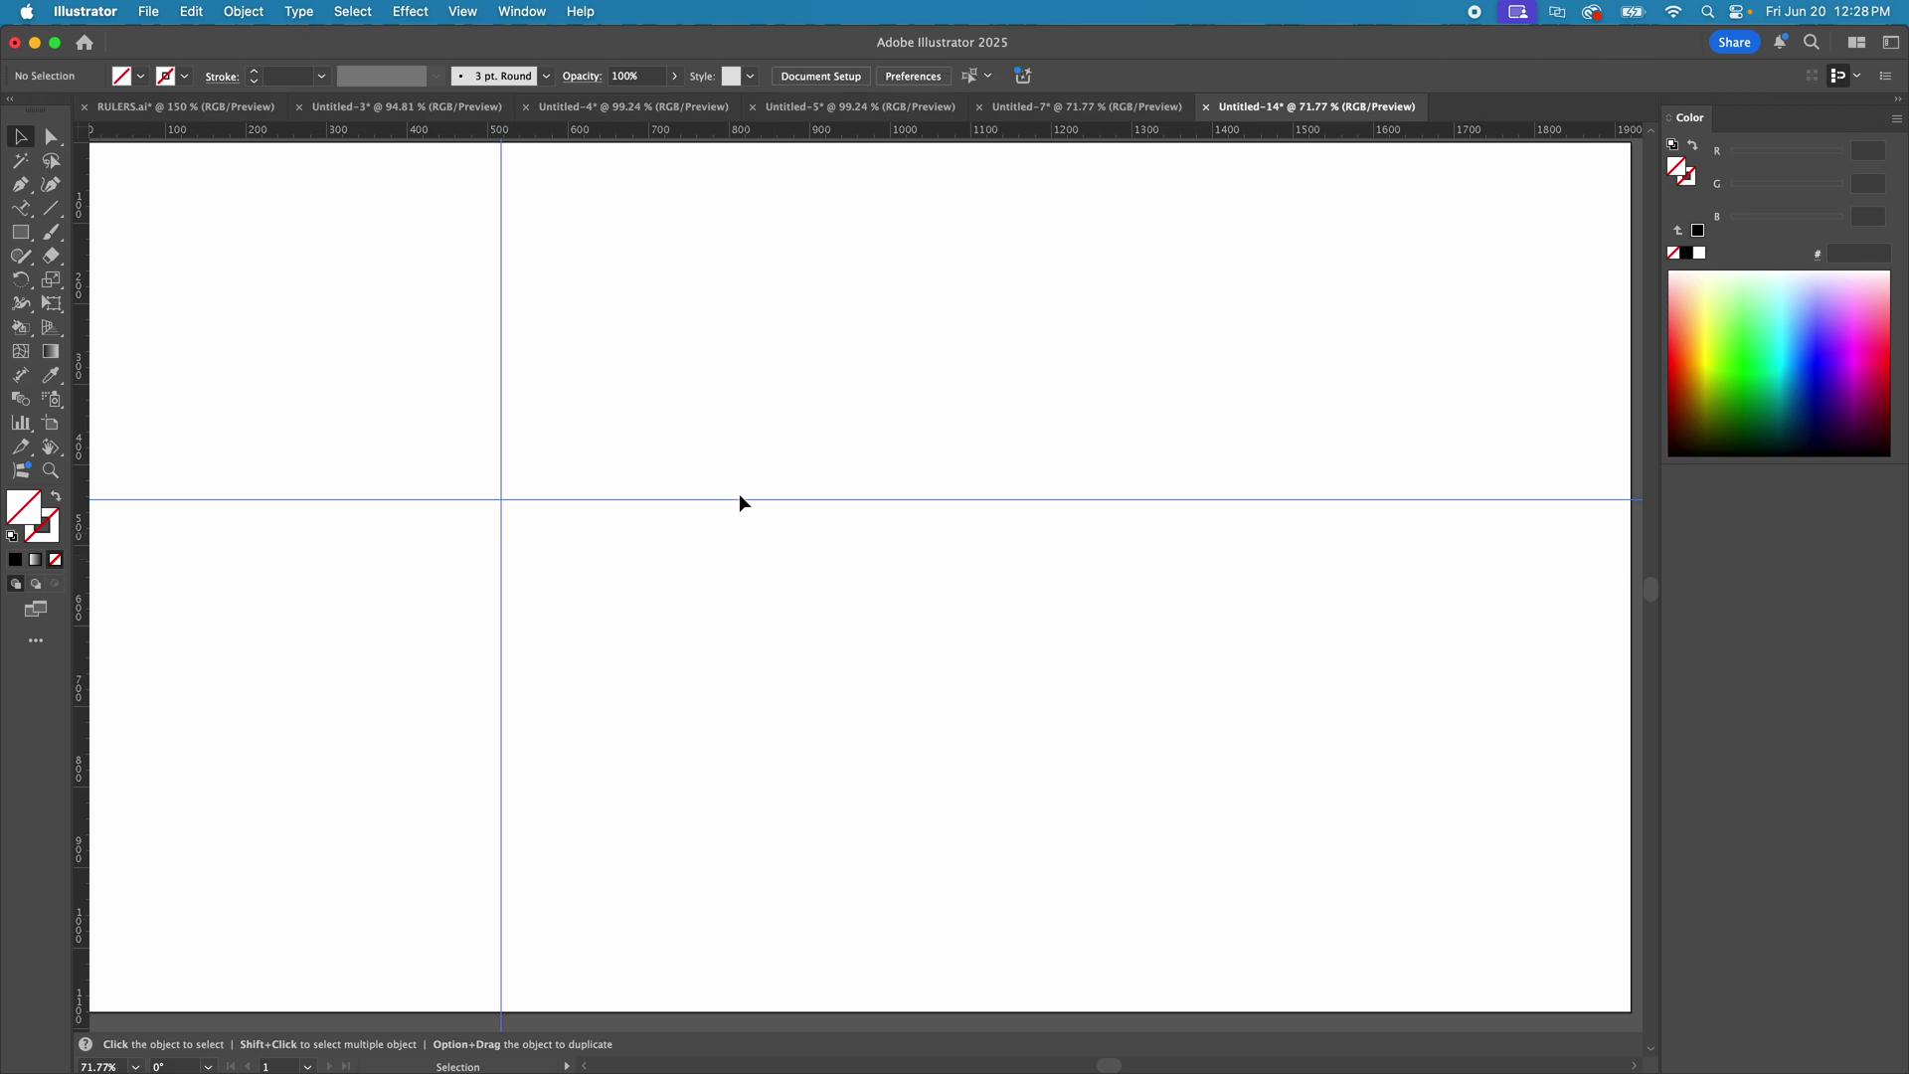
left_click_drag(723, 459, 756, 575)
left_click_drag(715, 500, 718, 409)
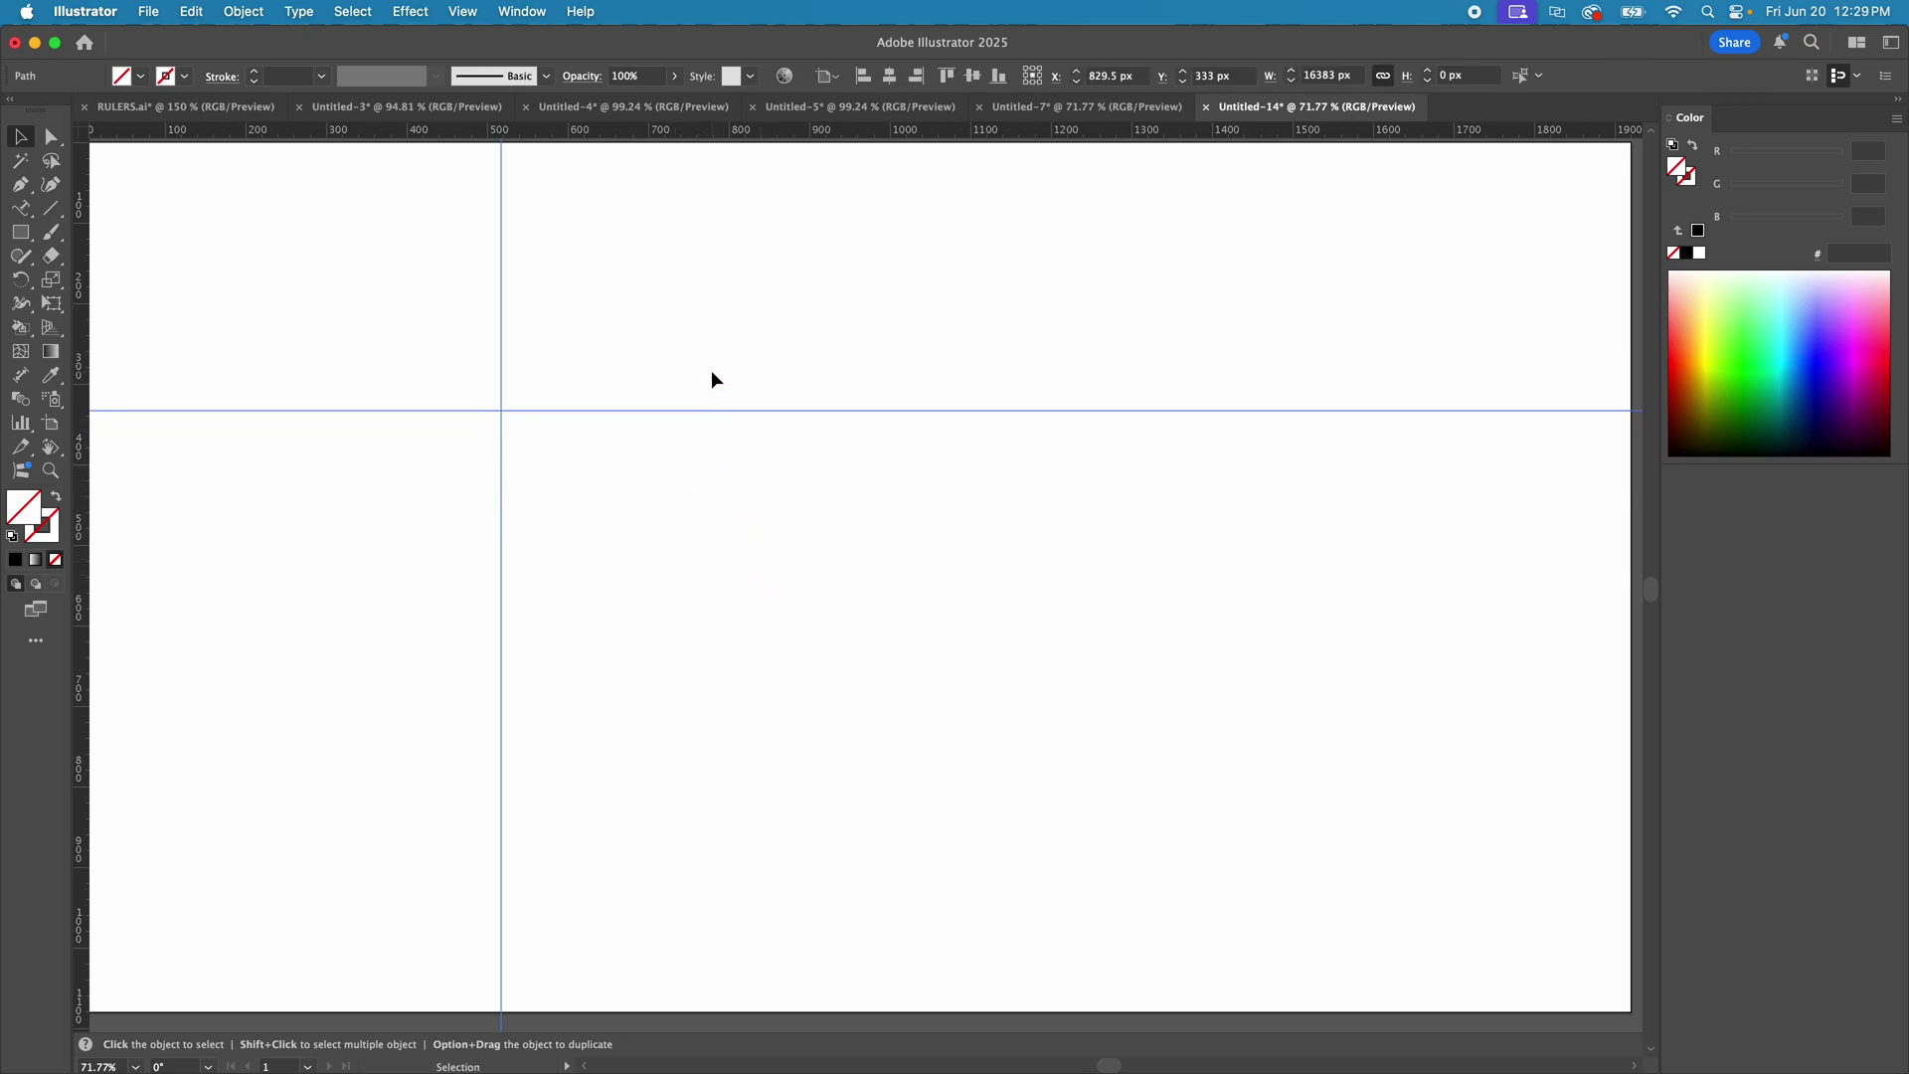
- Clear all guides, then undo so both guides return
left_click(462, 11)
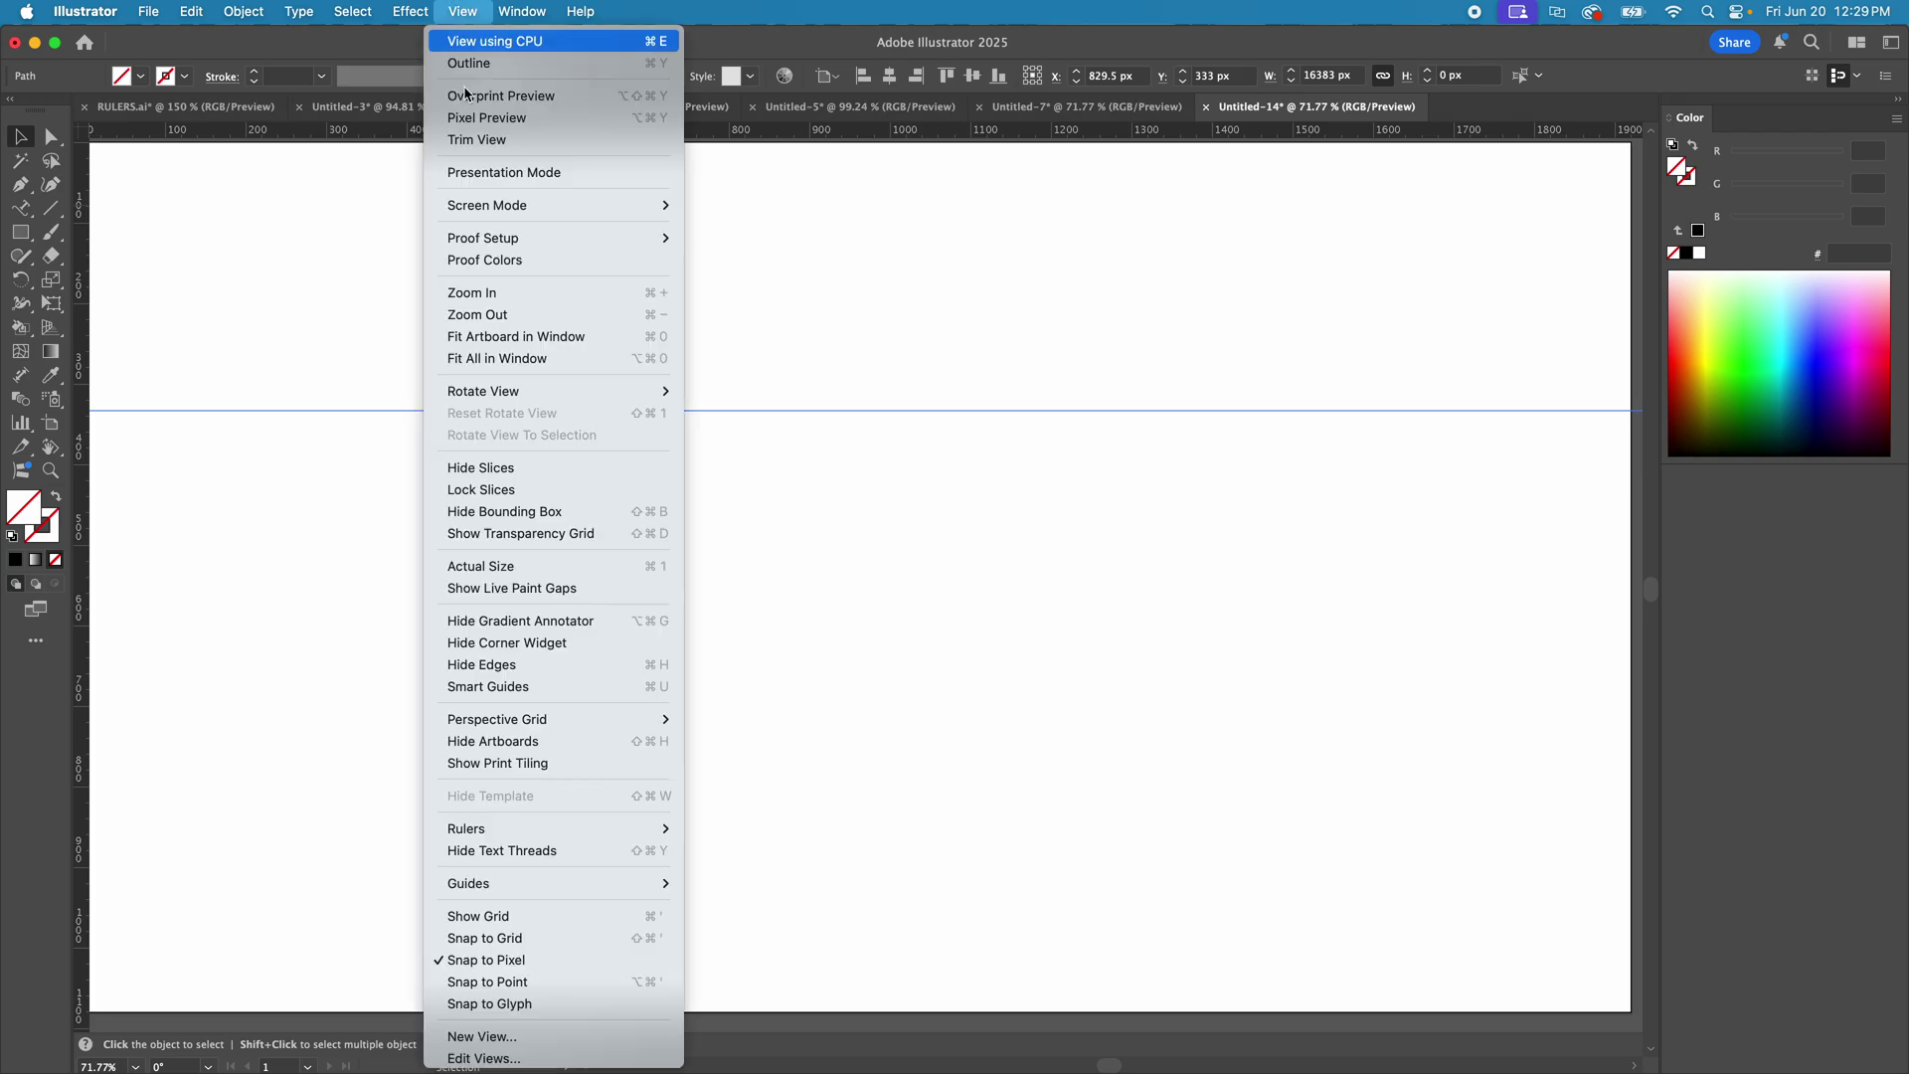
mouse_move(537, 883)
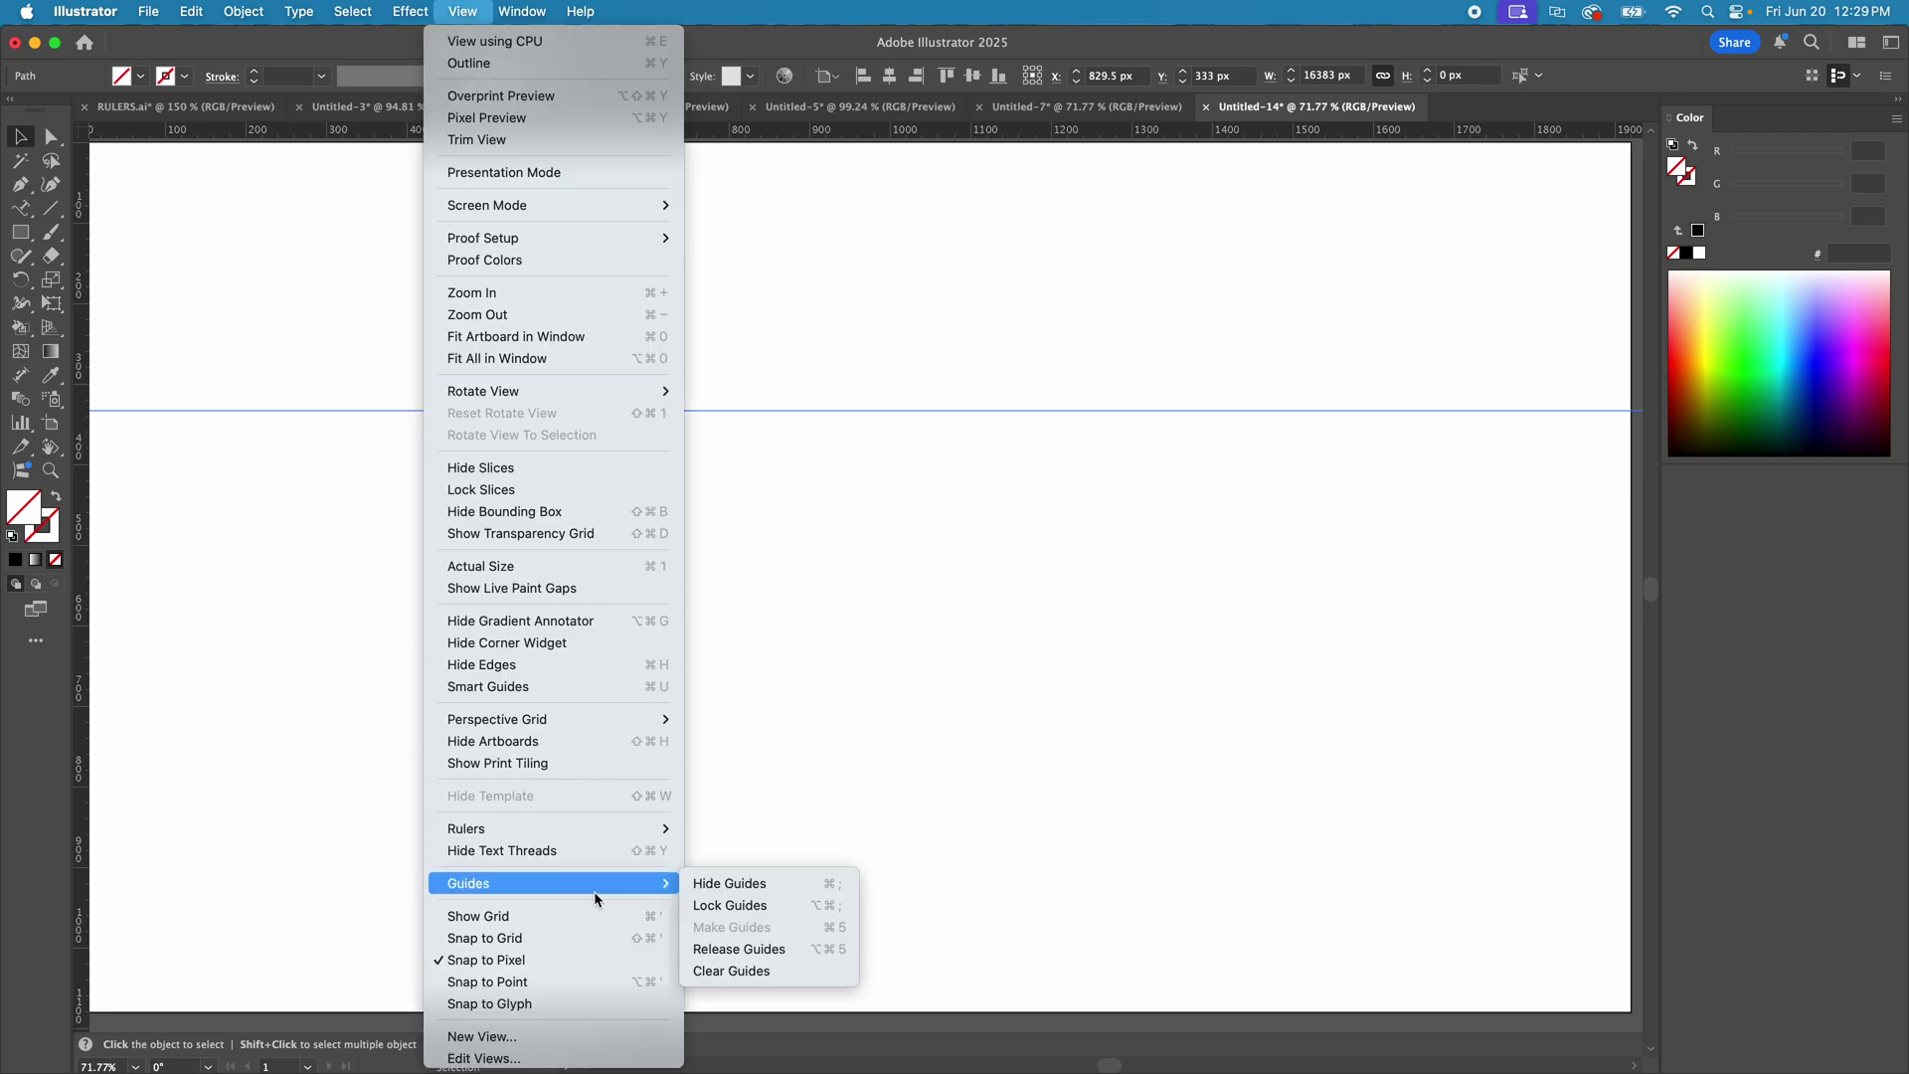
left_click(736, 971)
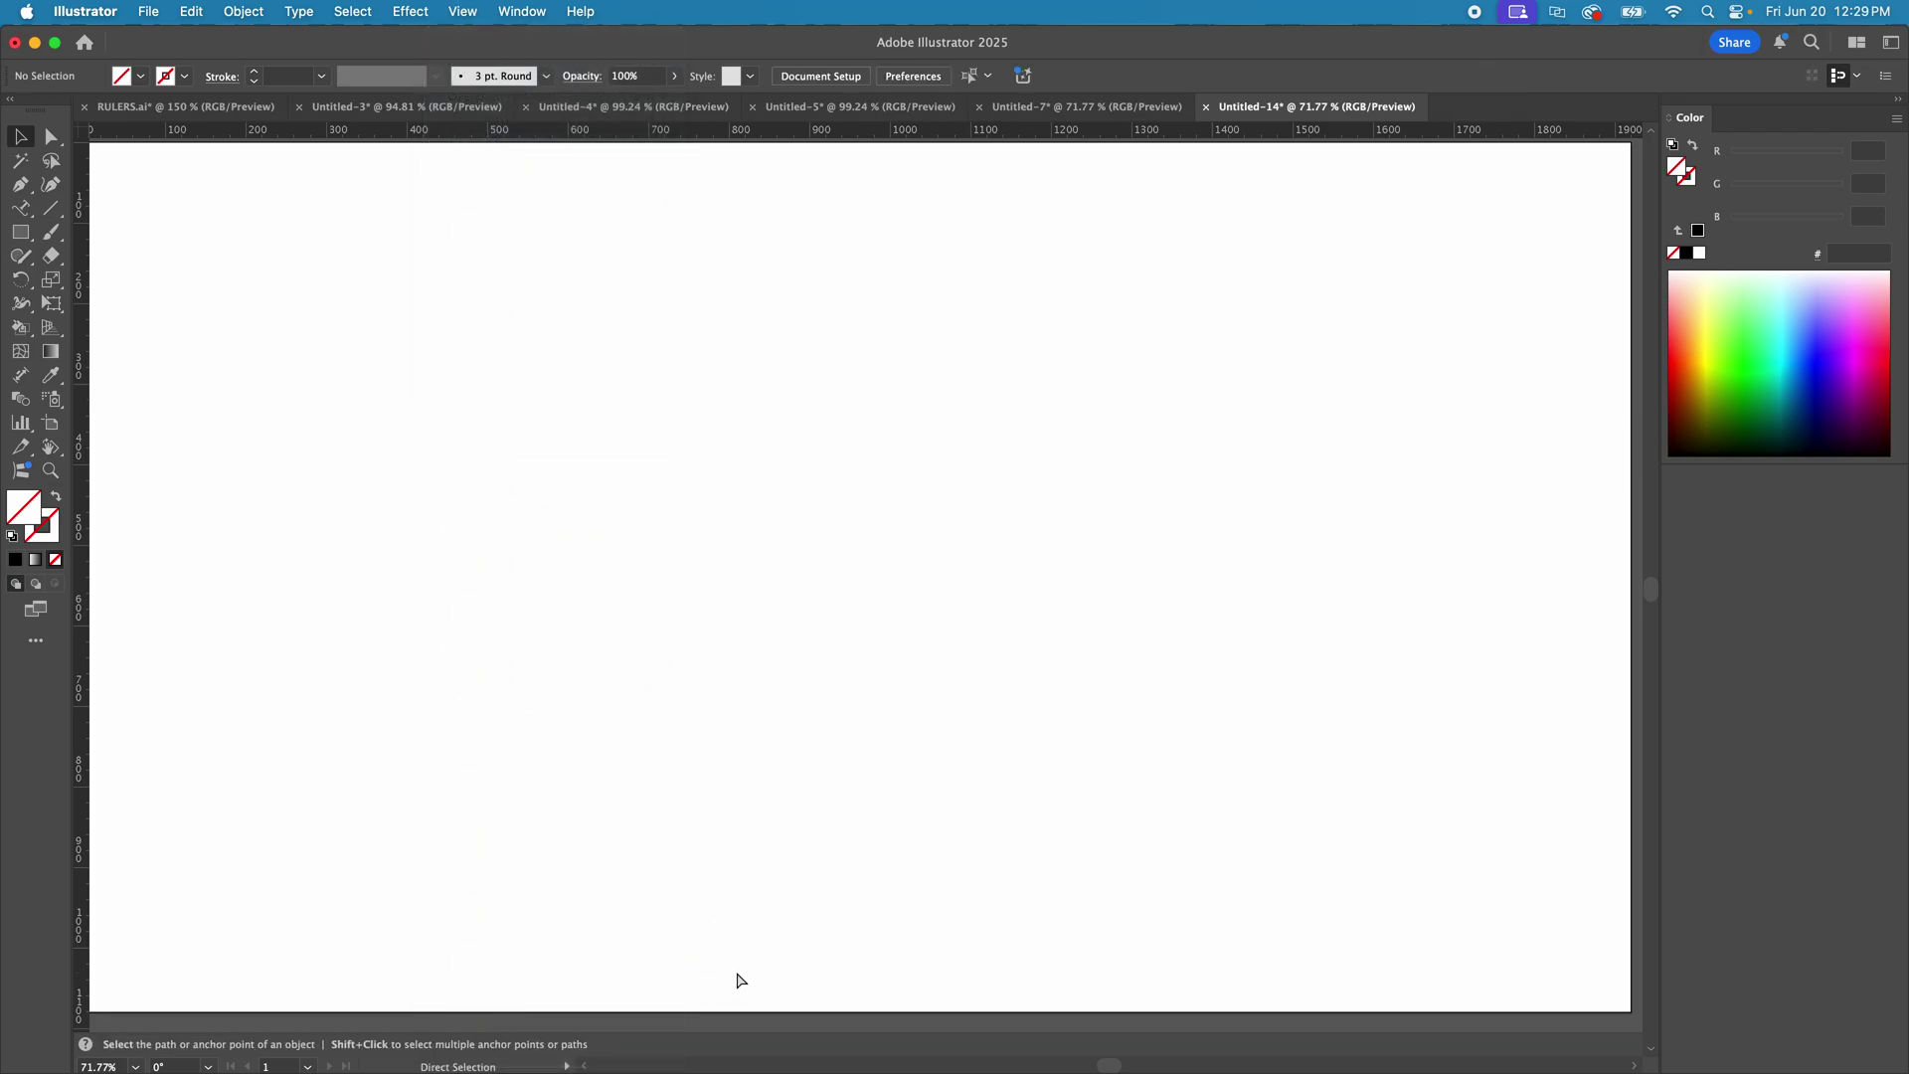
key("super+z")
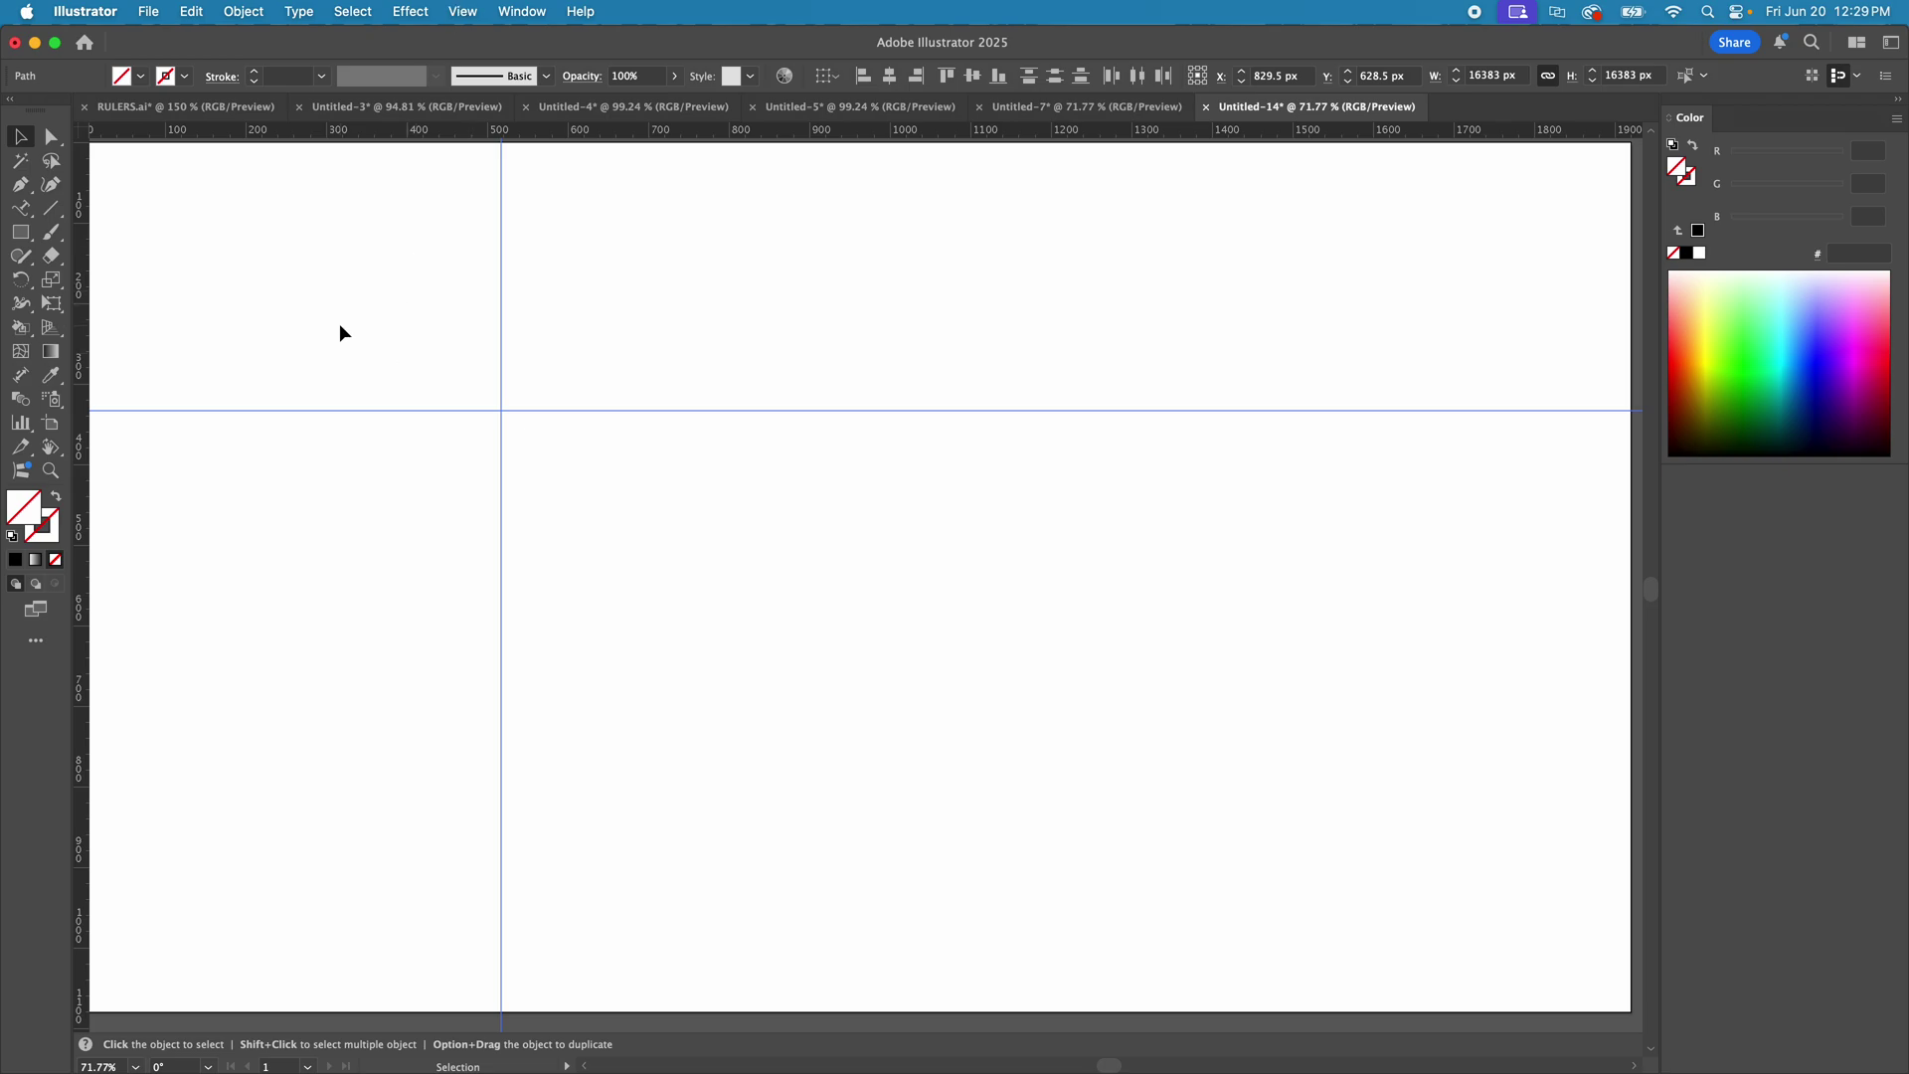
- Draw a trial rectangle below the horizontal guide, fill it green, nudge it, then delete it
left_click(22, 237)
left_click_drag(714, 540, 1141, 871)
left_click(1750, 326)
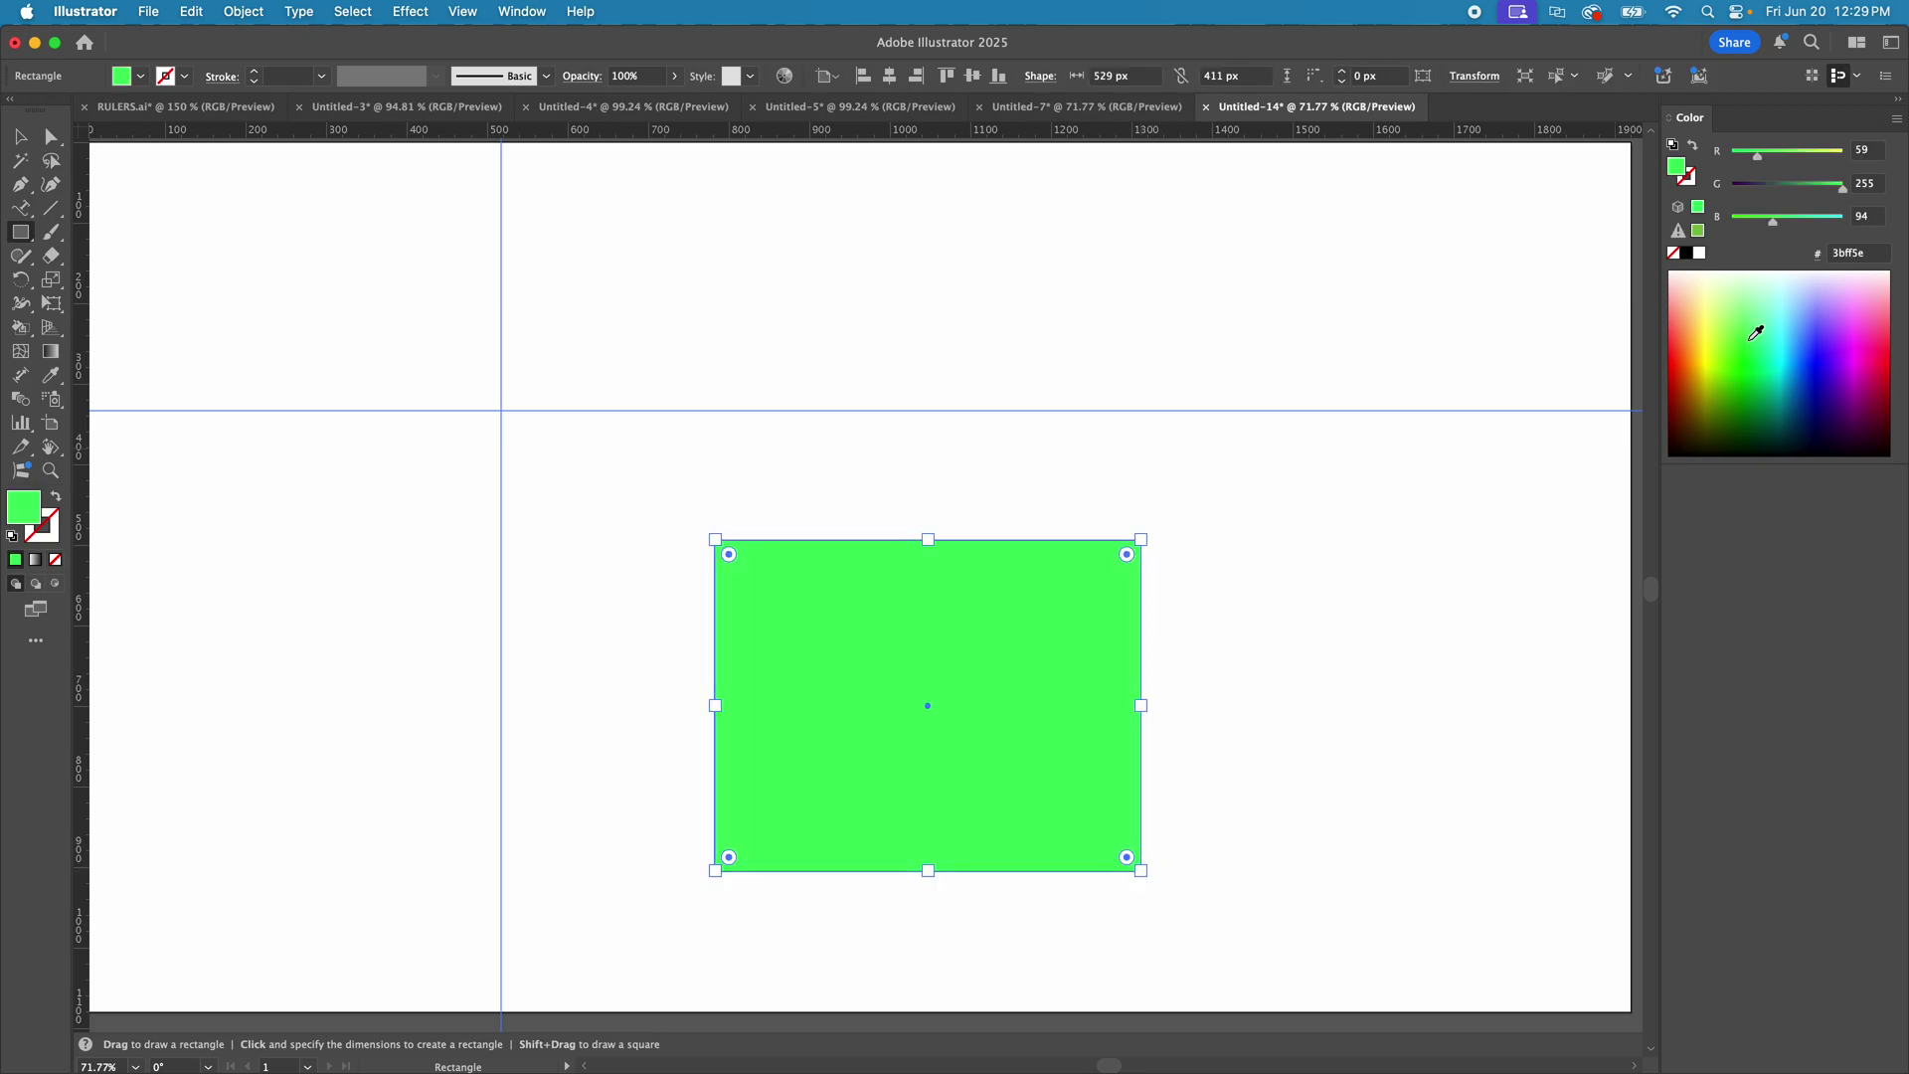
key("v")
left_click(1300, 562)
left_click_drag(992, 605, 1005, 550)
left_click(1258, 556)
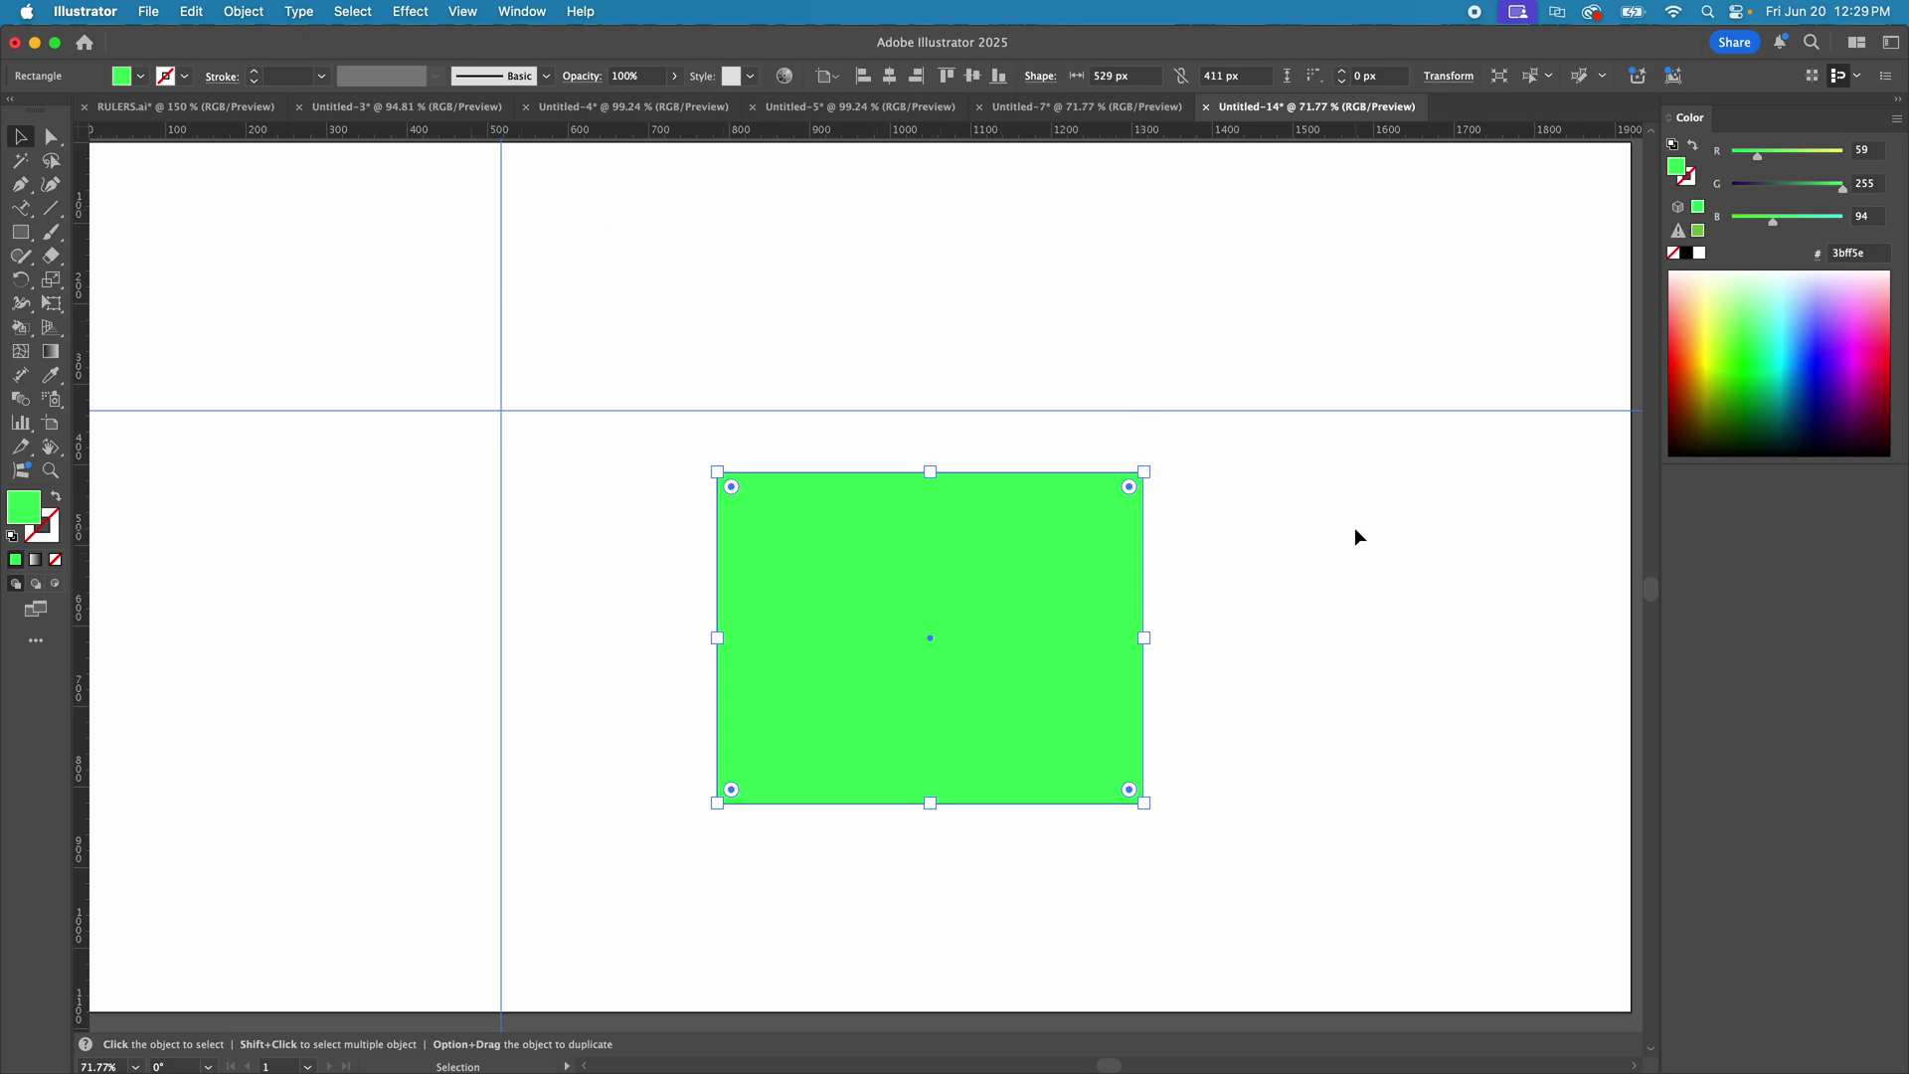
key("BackSpace")
- Draw a green 524 × 524 px circle below the horizontal guide and select it
key("l")
mouse_move(735, 499)
left_mouse_down()
mouse_move(916, 673)
mouse_move(1154, 849)
mouse_move(1158, 921)
left_mouse_up()
key("v")
key("super+shift+a")
left_click(971, 567)
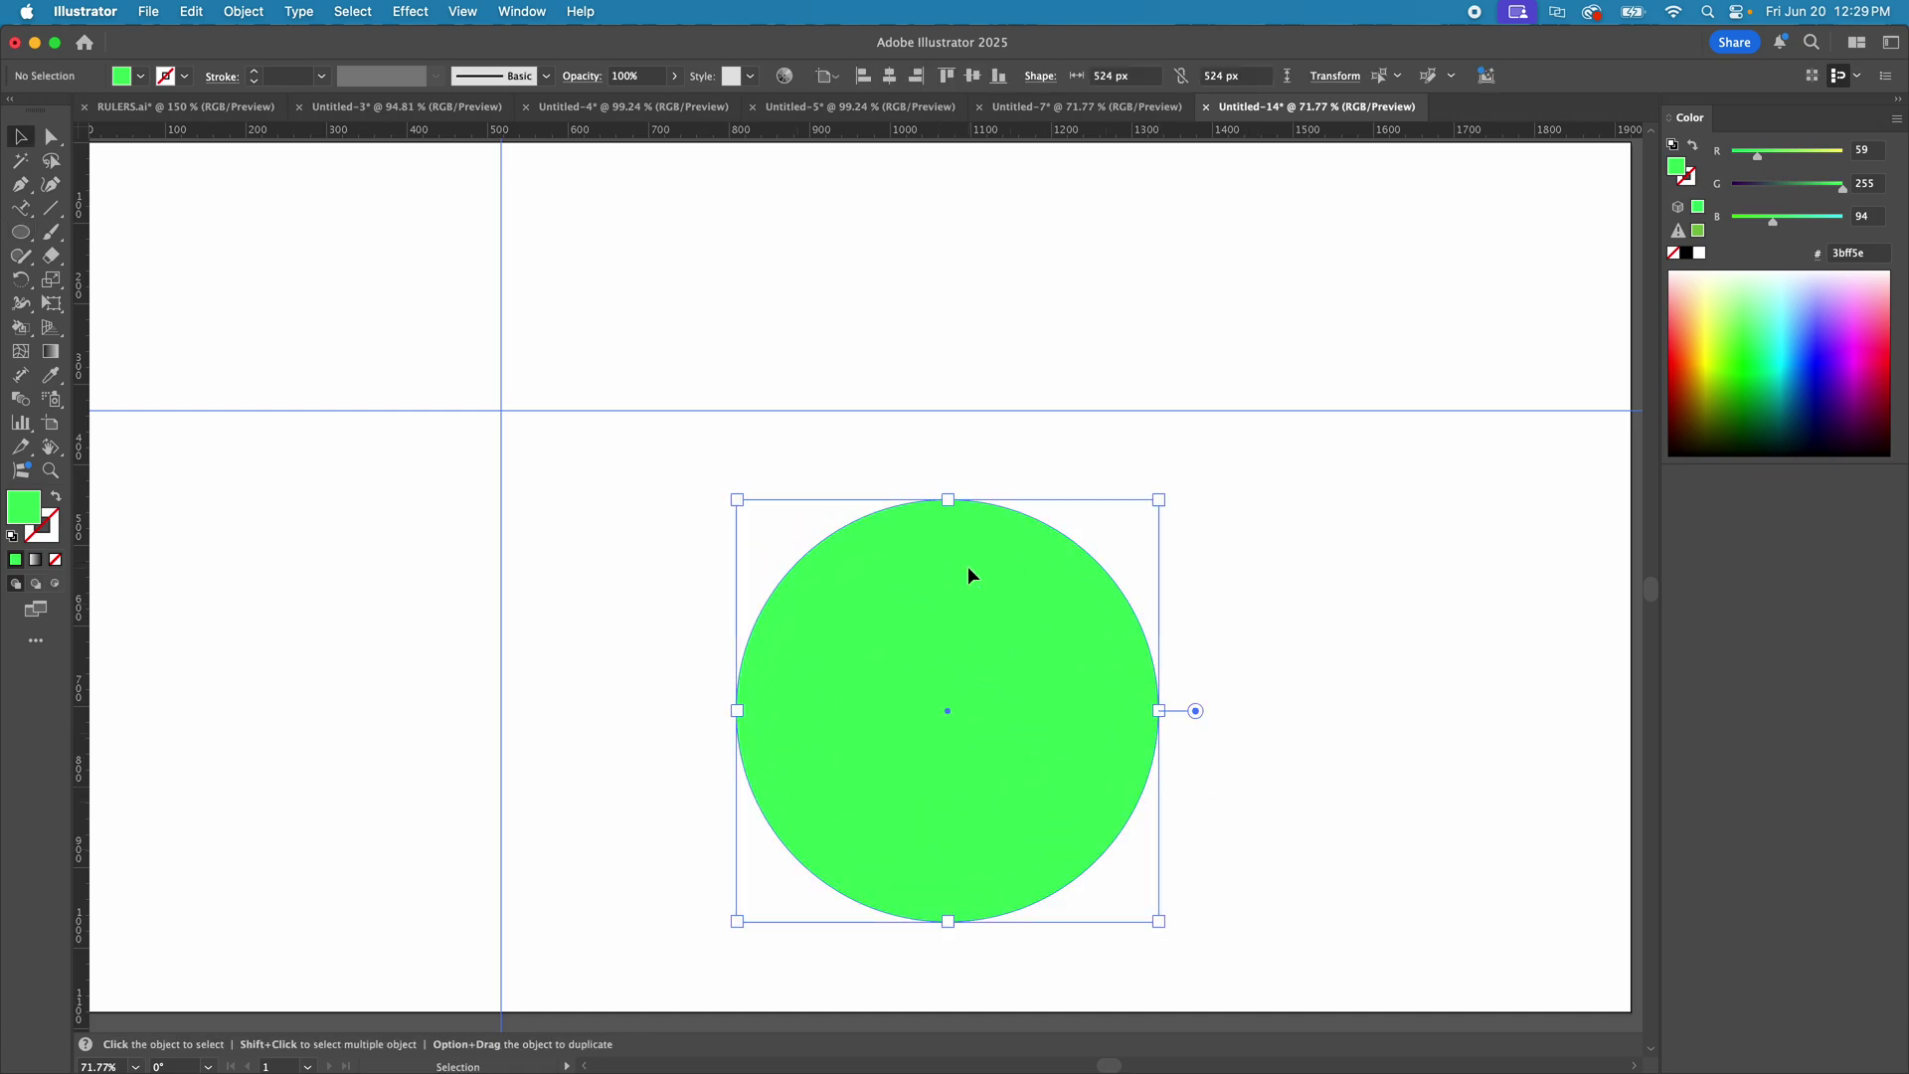
- Convert the green circle into a guide and nudge it slightly lower right
left_click(462, 11)
mouse_move(617, 885)
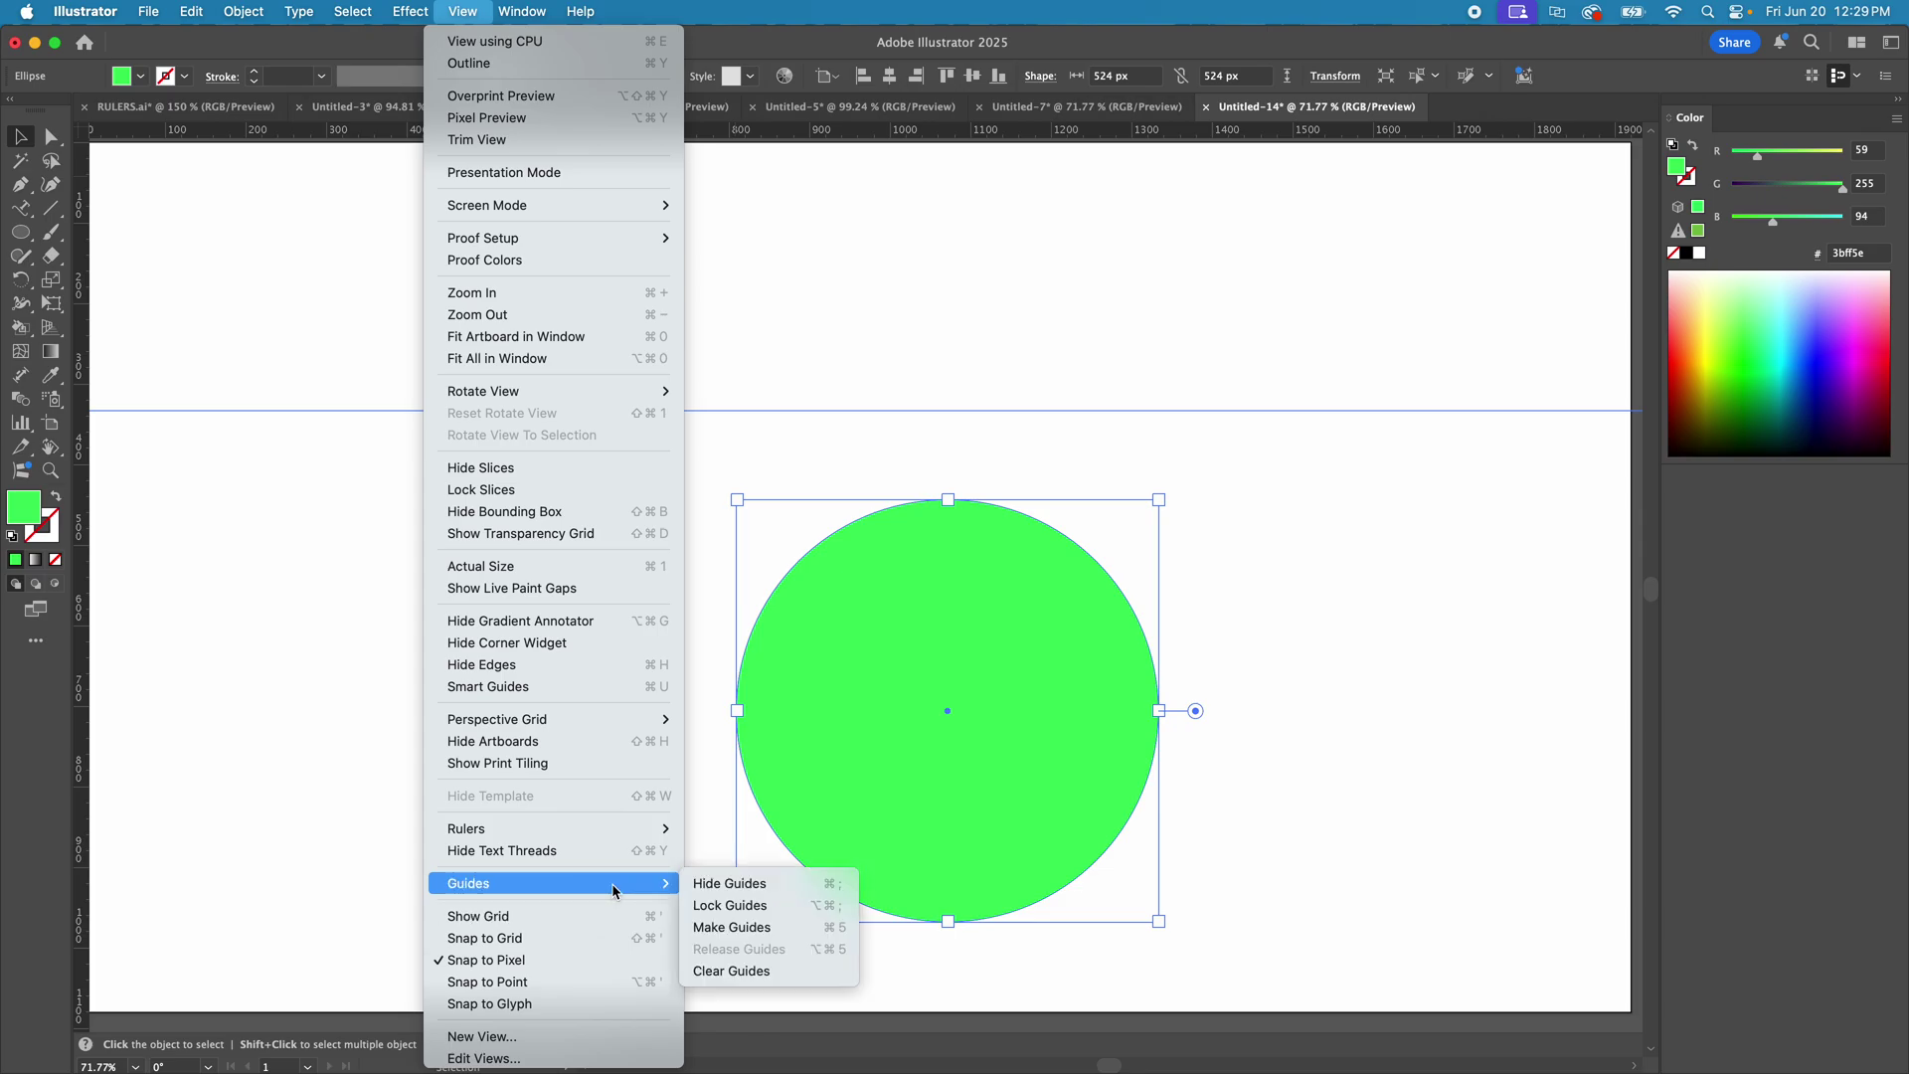
left_click(740, 927)
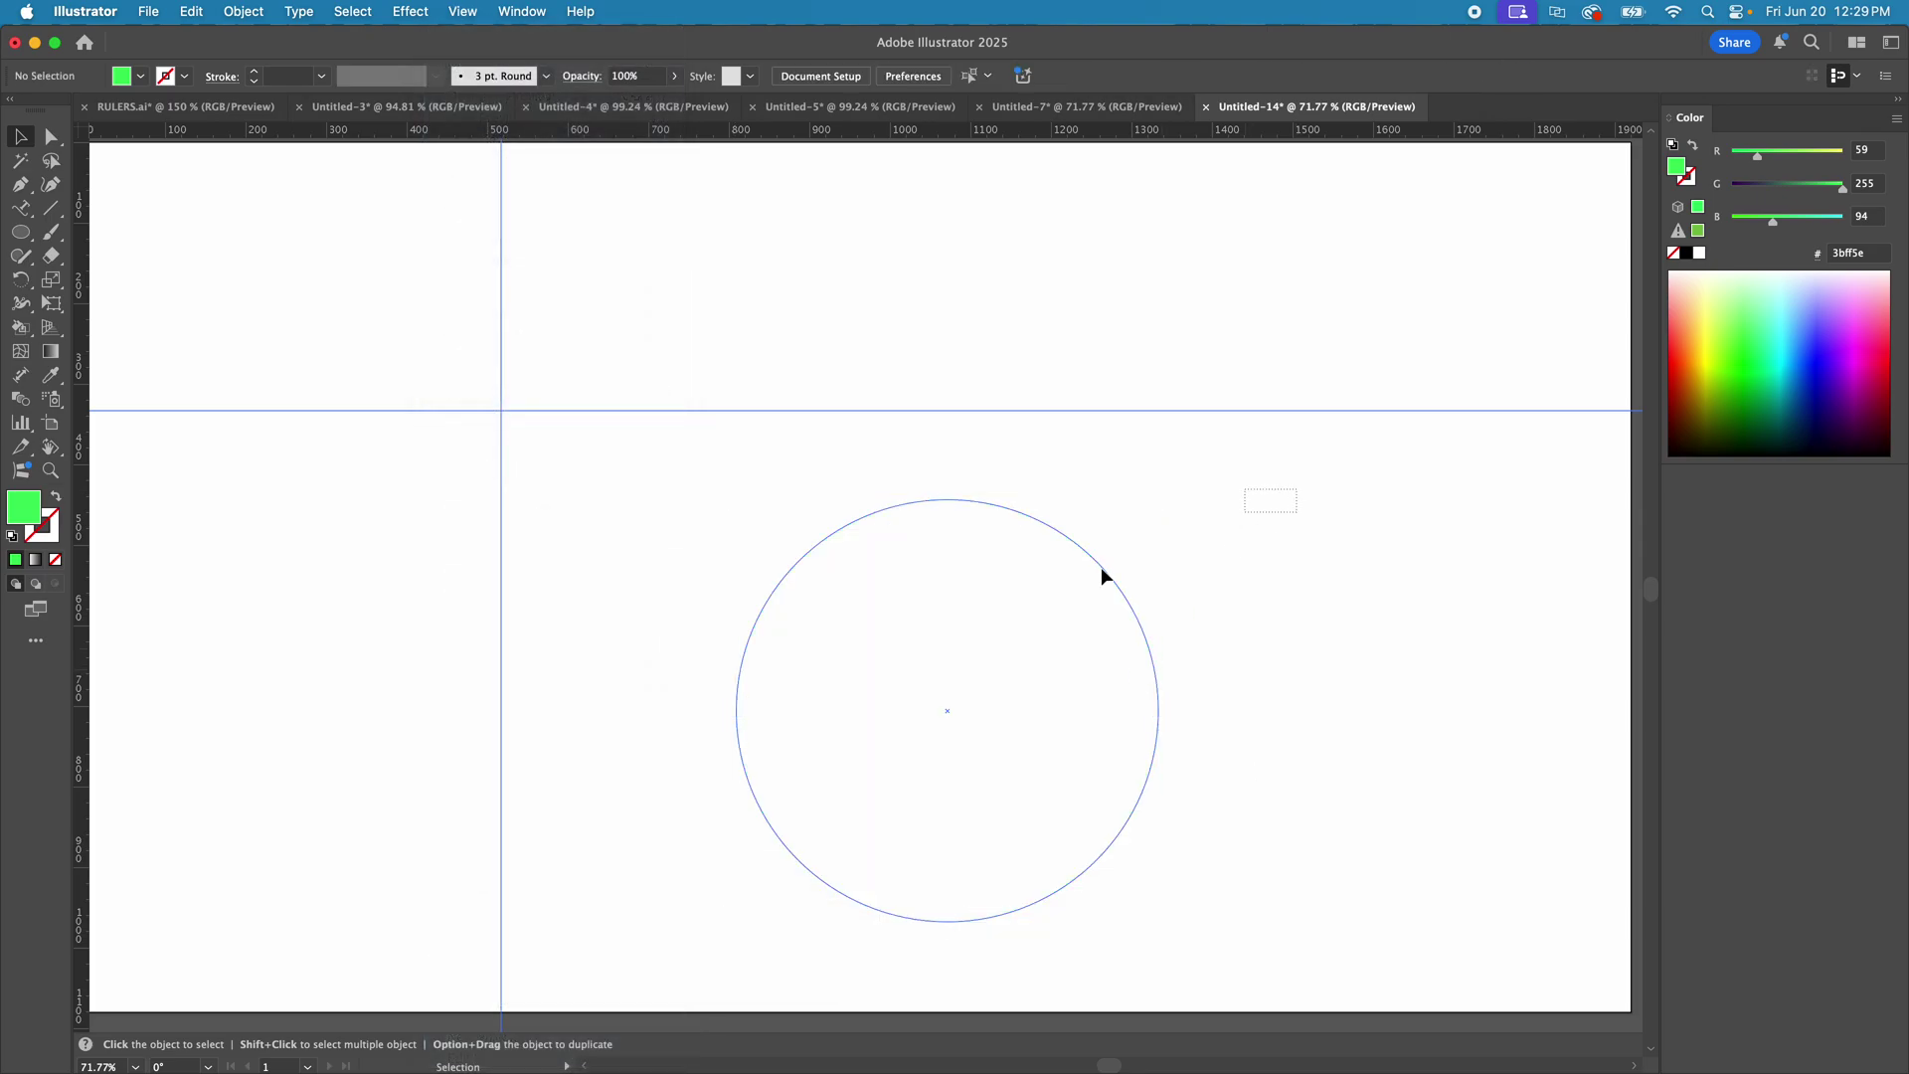
mouse_move(776, 770)
left_mouse_down()
mouse_move(1018, 605)
mouse_move(793, 783)
left_mouse_up()
- Lock the guides and check that the circle guide can no longer be selected
left_click(391, 11)
mouse_move(462, 11)
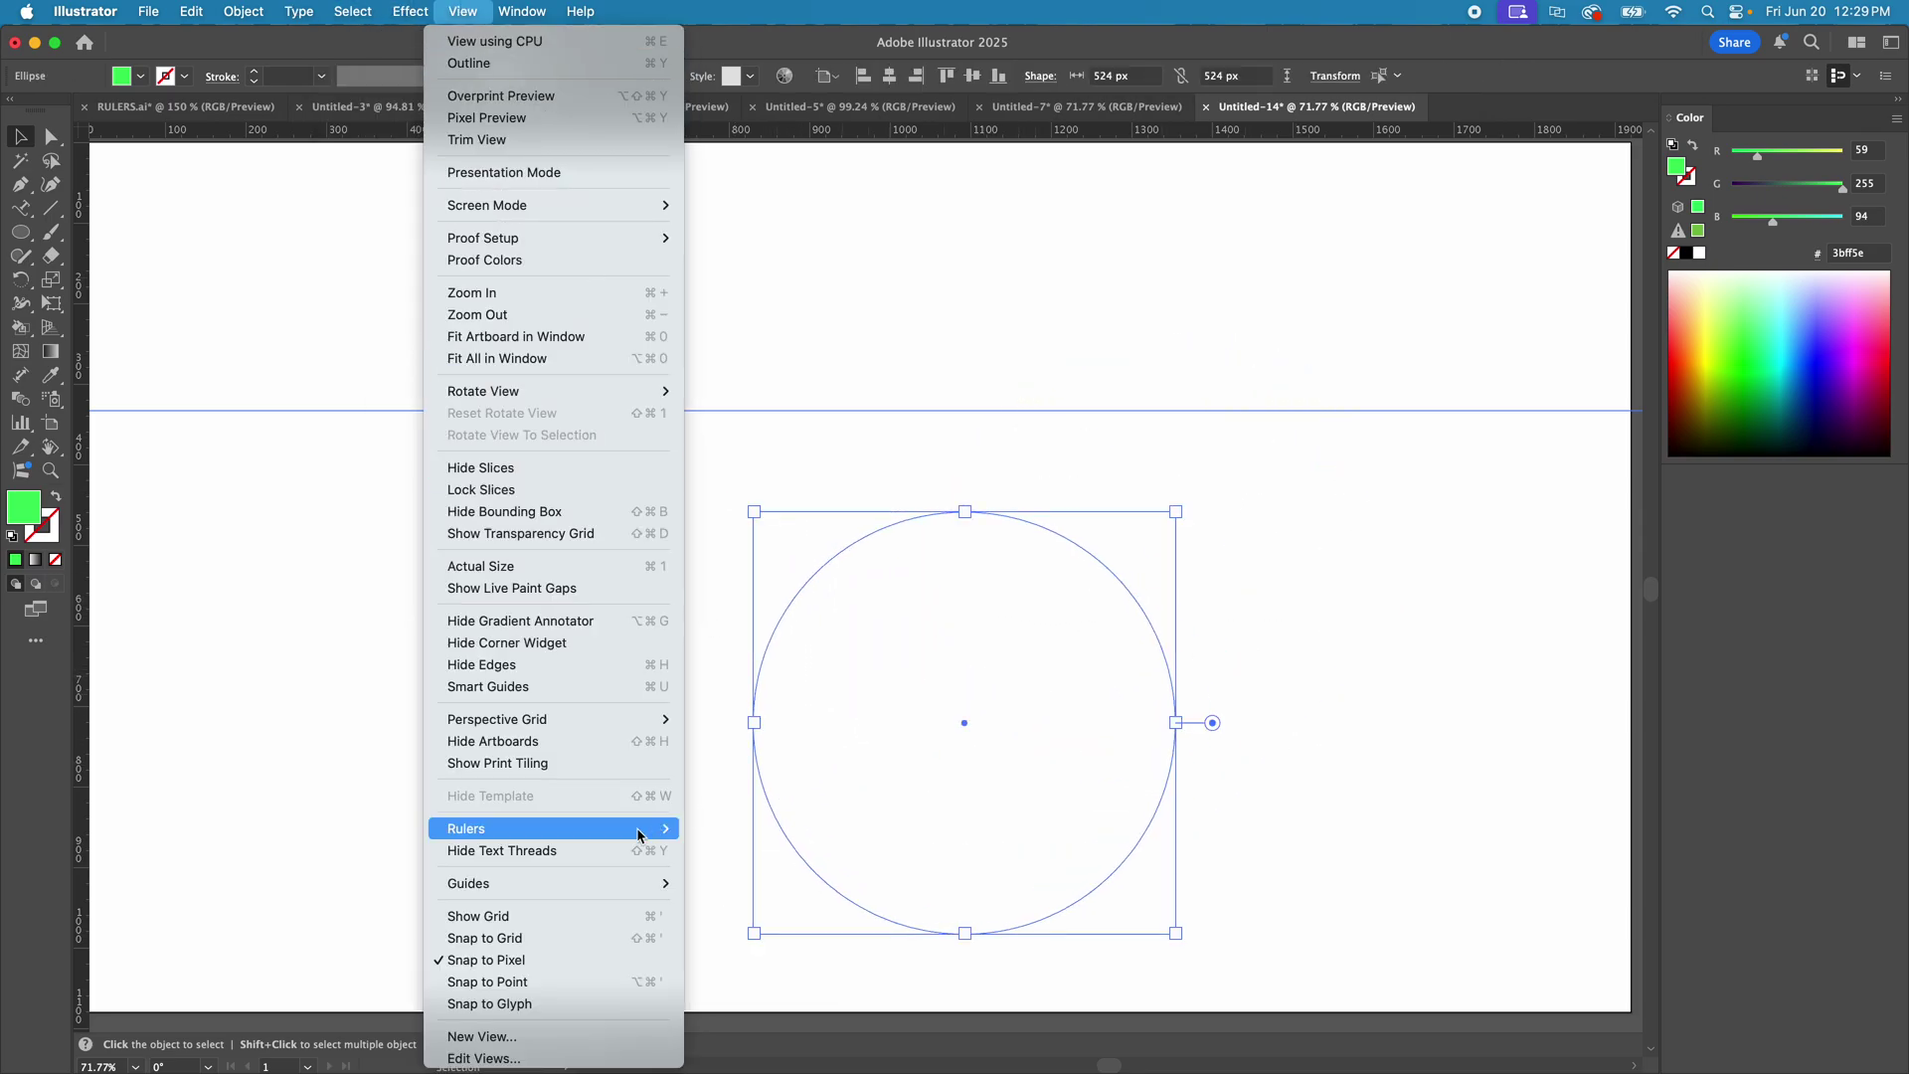
mouse_move(592, 882)
left_click(738, 905)
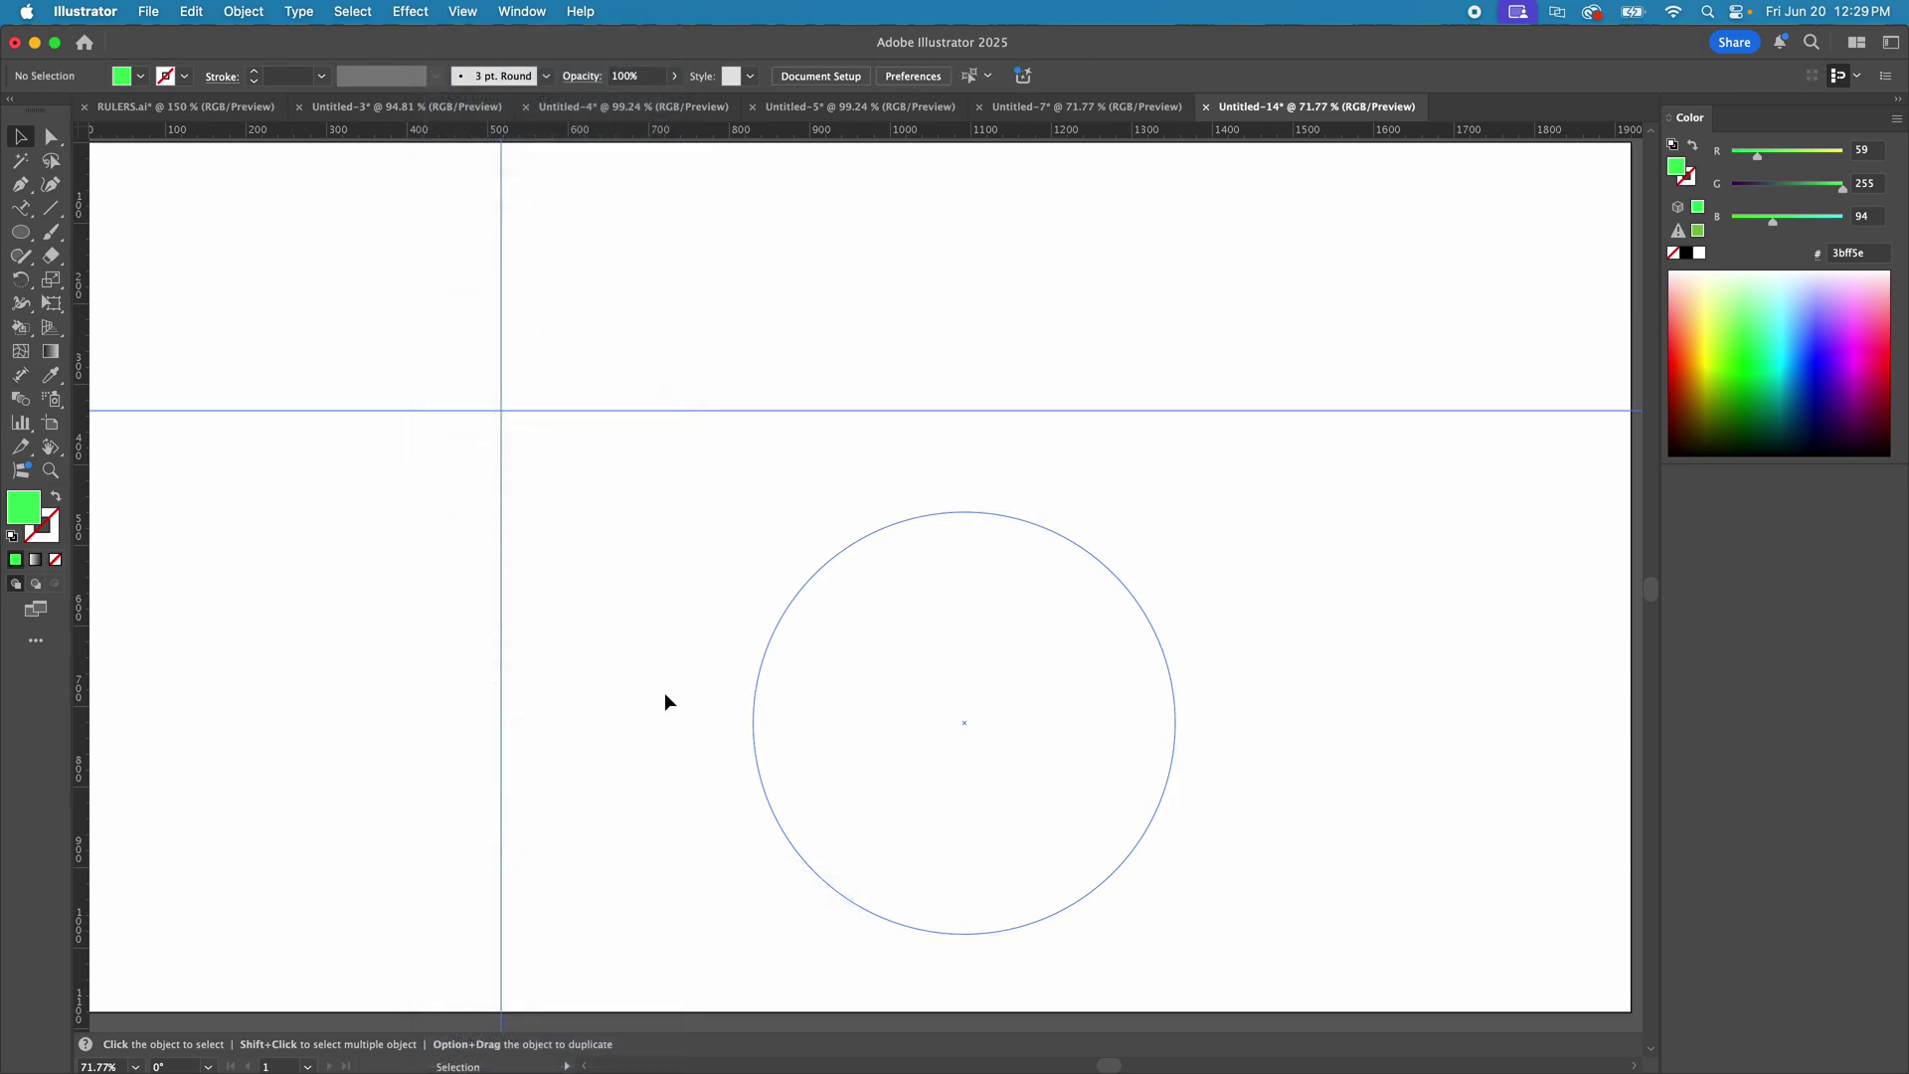
left_click_drag(866, 879, 1156, 523)
- Unlock the guides, release the circle guide back into a green circle, and move it further right
left_click(459, 10)
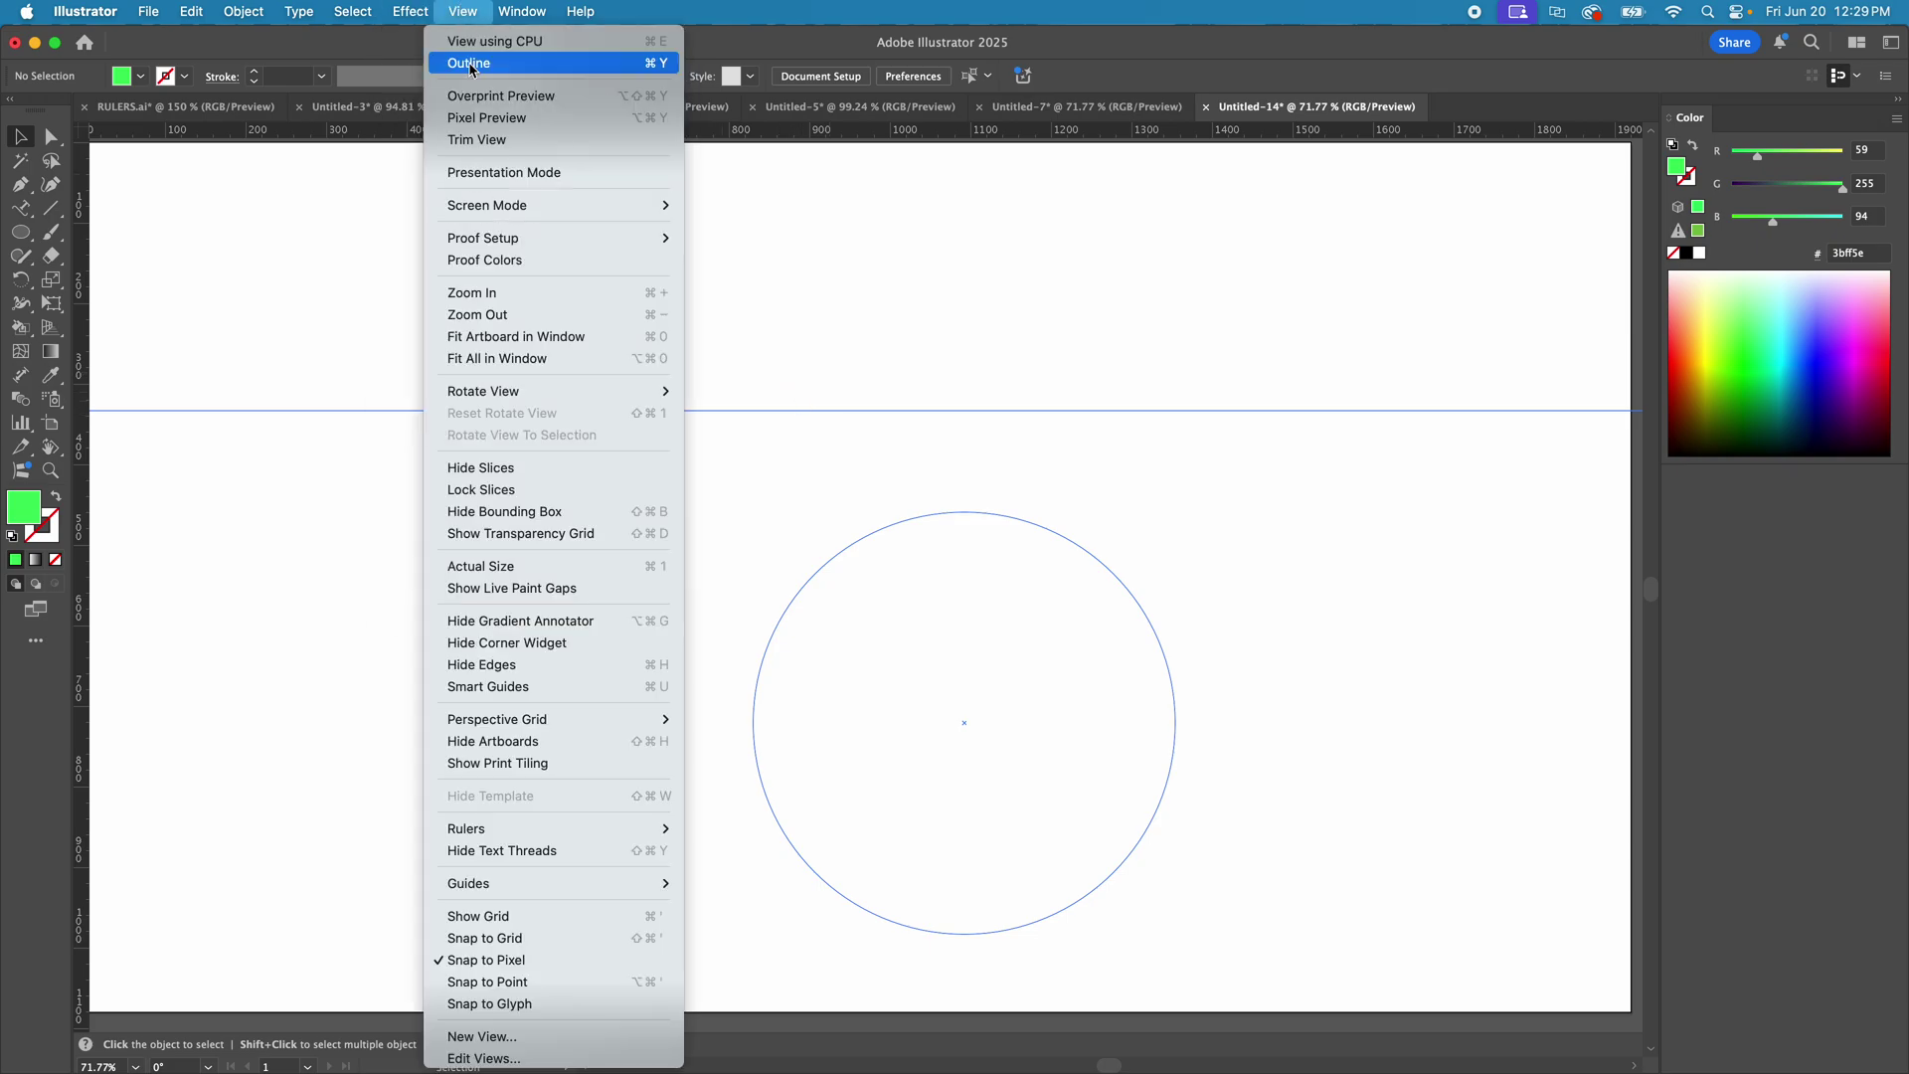
mouse_move(680, 885)
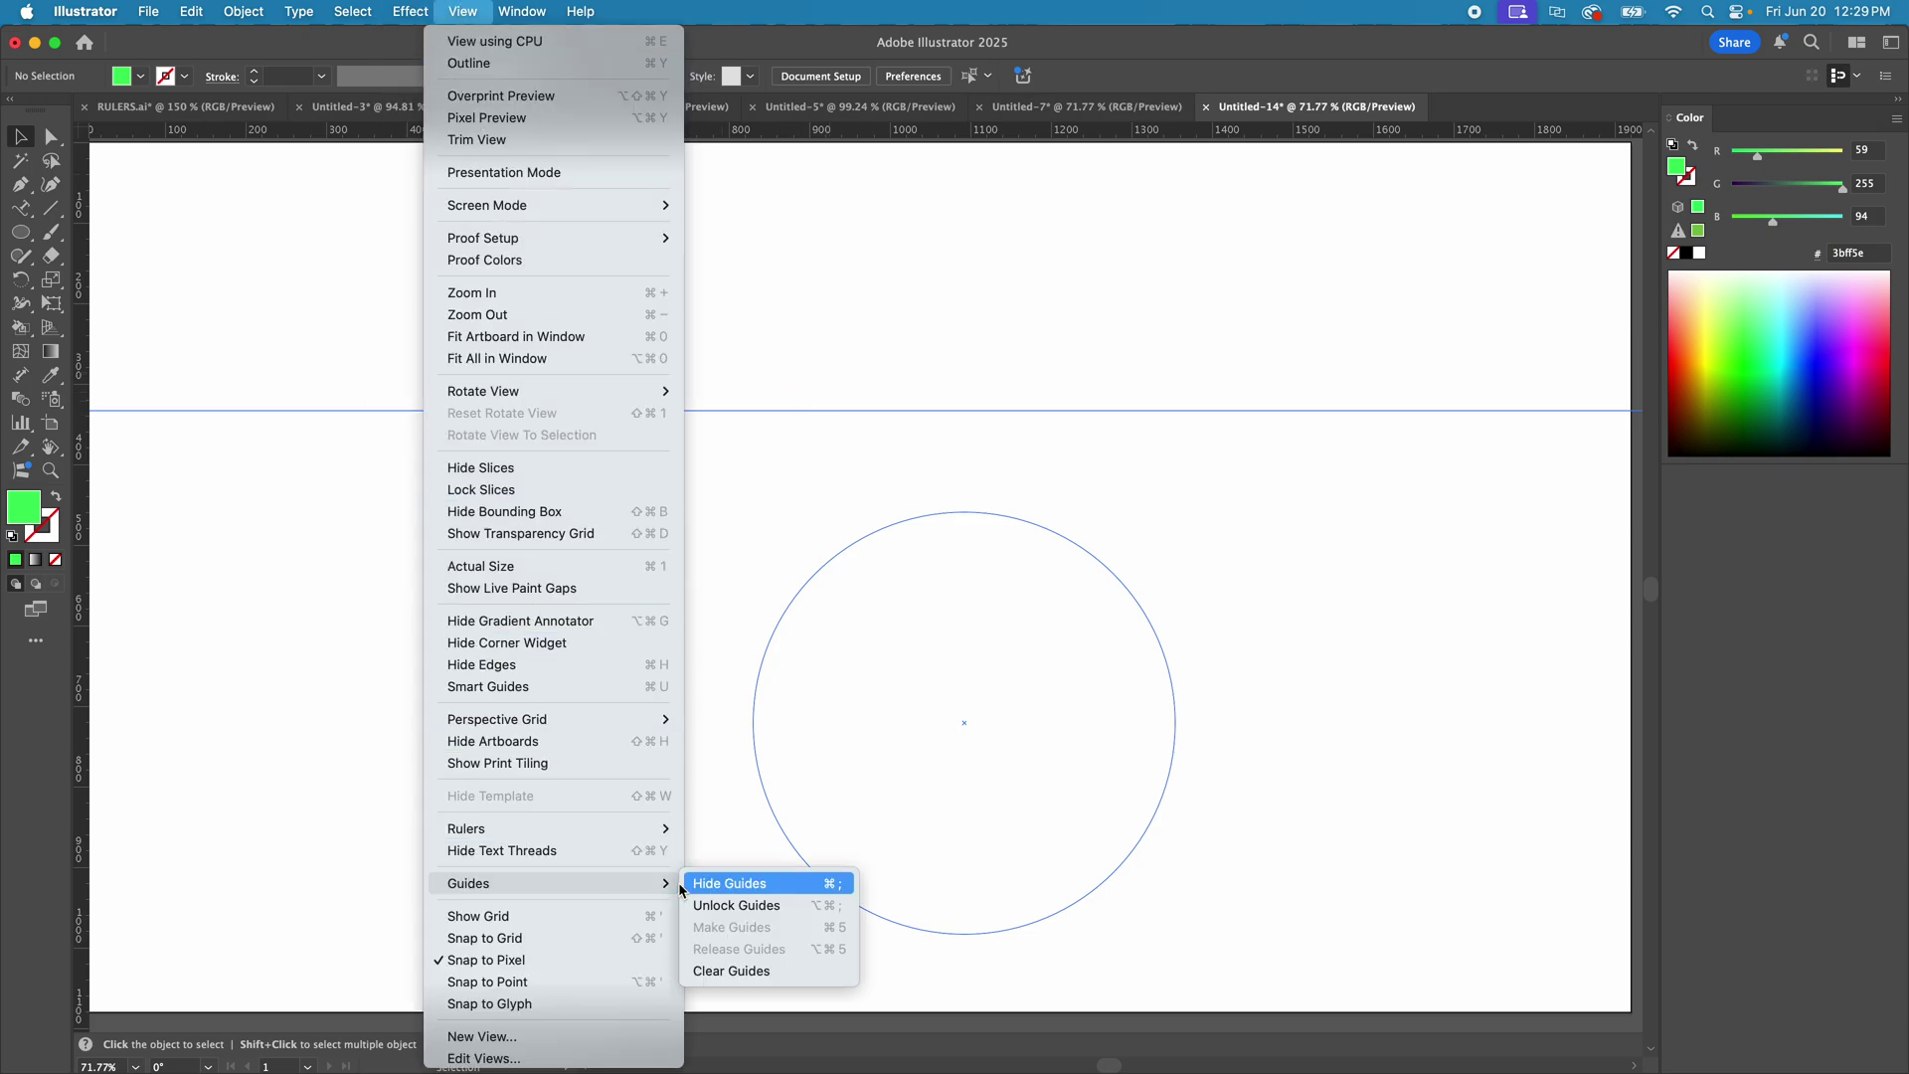
left_click(736, 905)
left_click_drag(657, 496, 1174, 855)
left_click(463, 10)
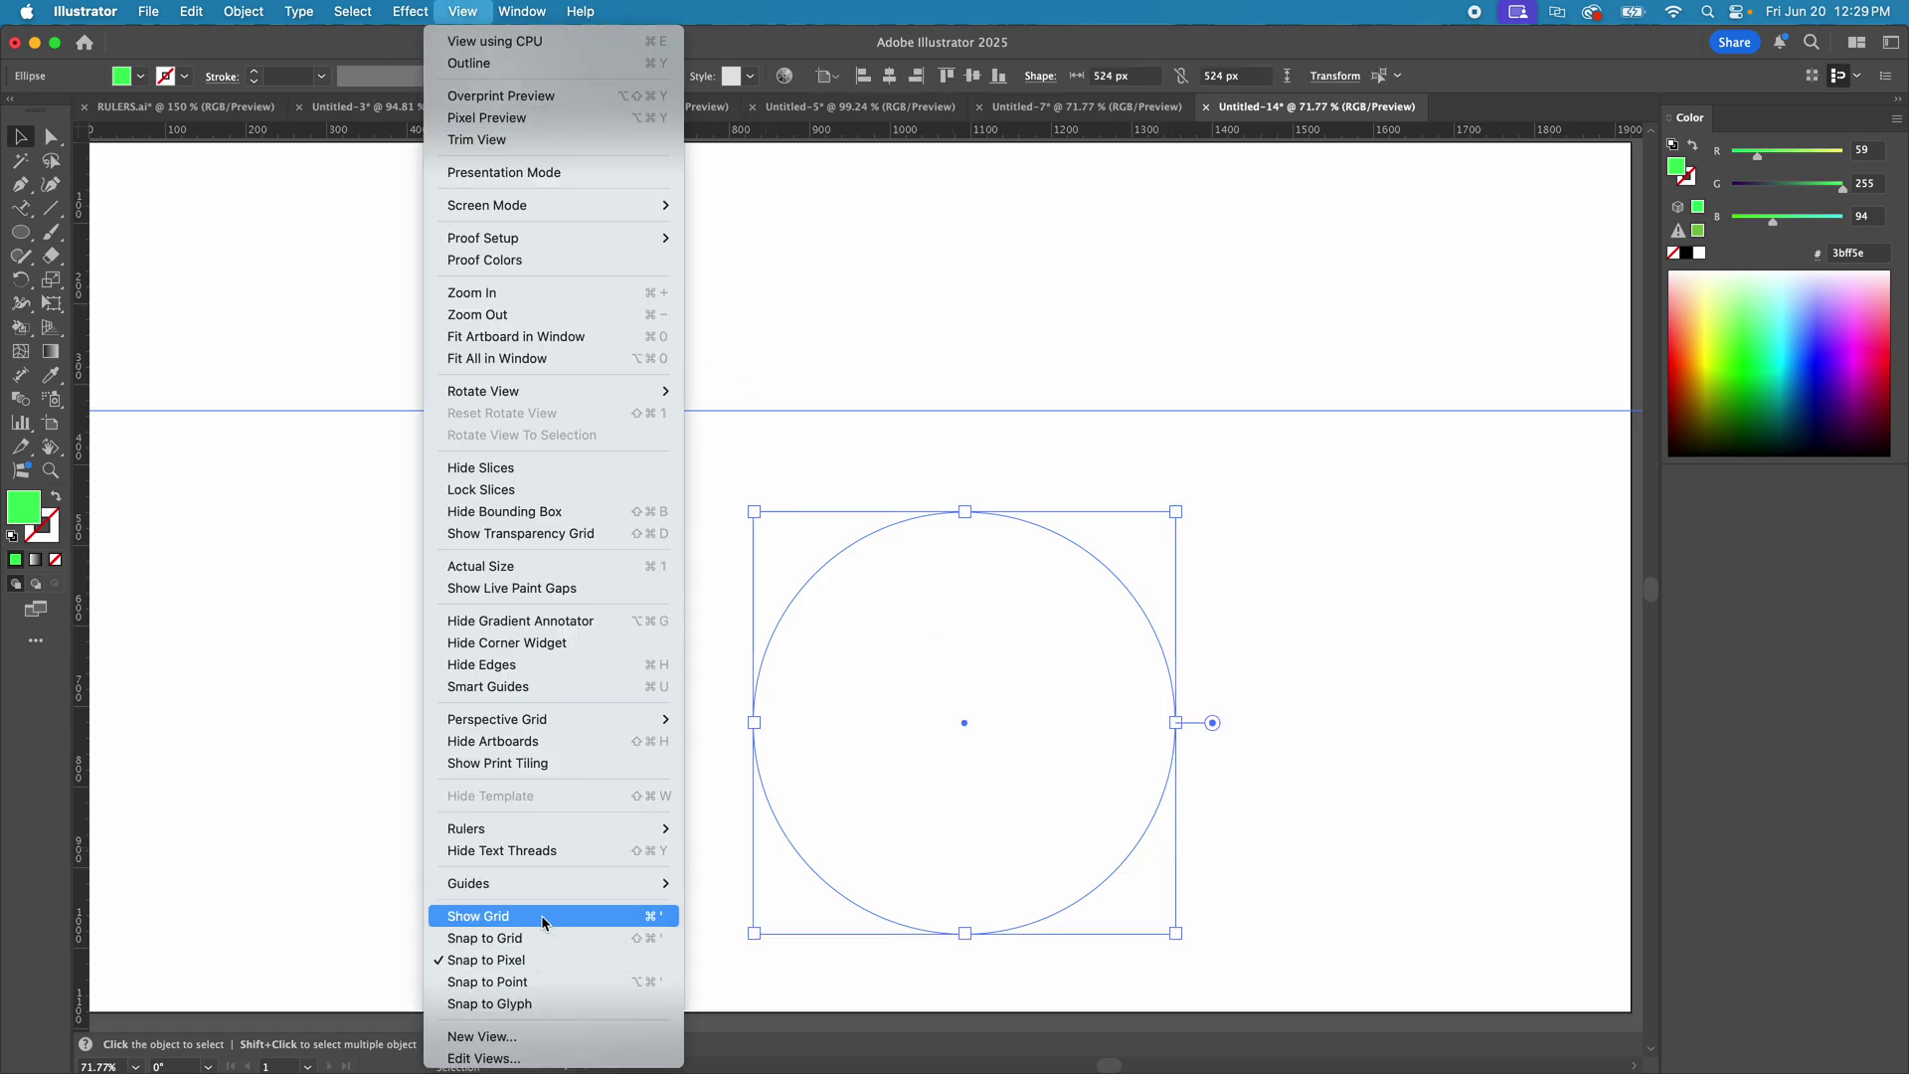
mouse_move(557, 885)
left_click(739, 949)
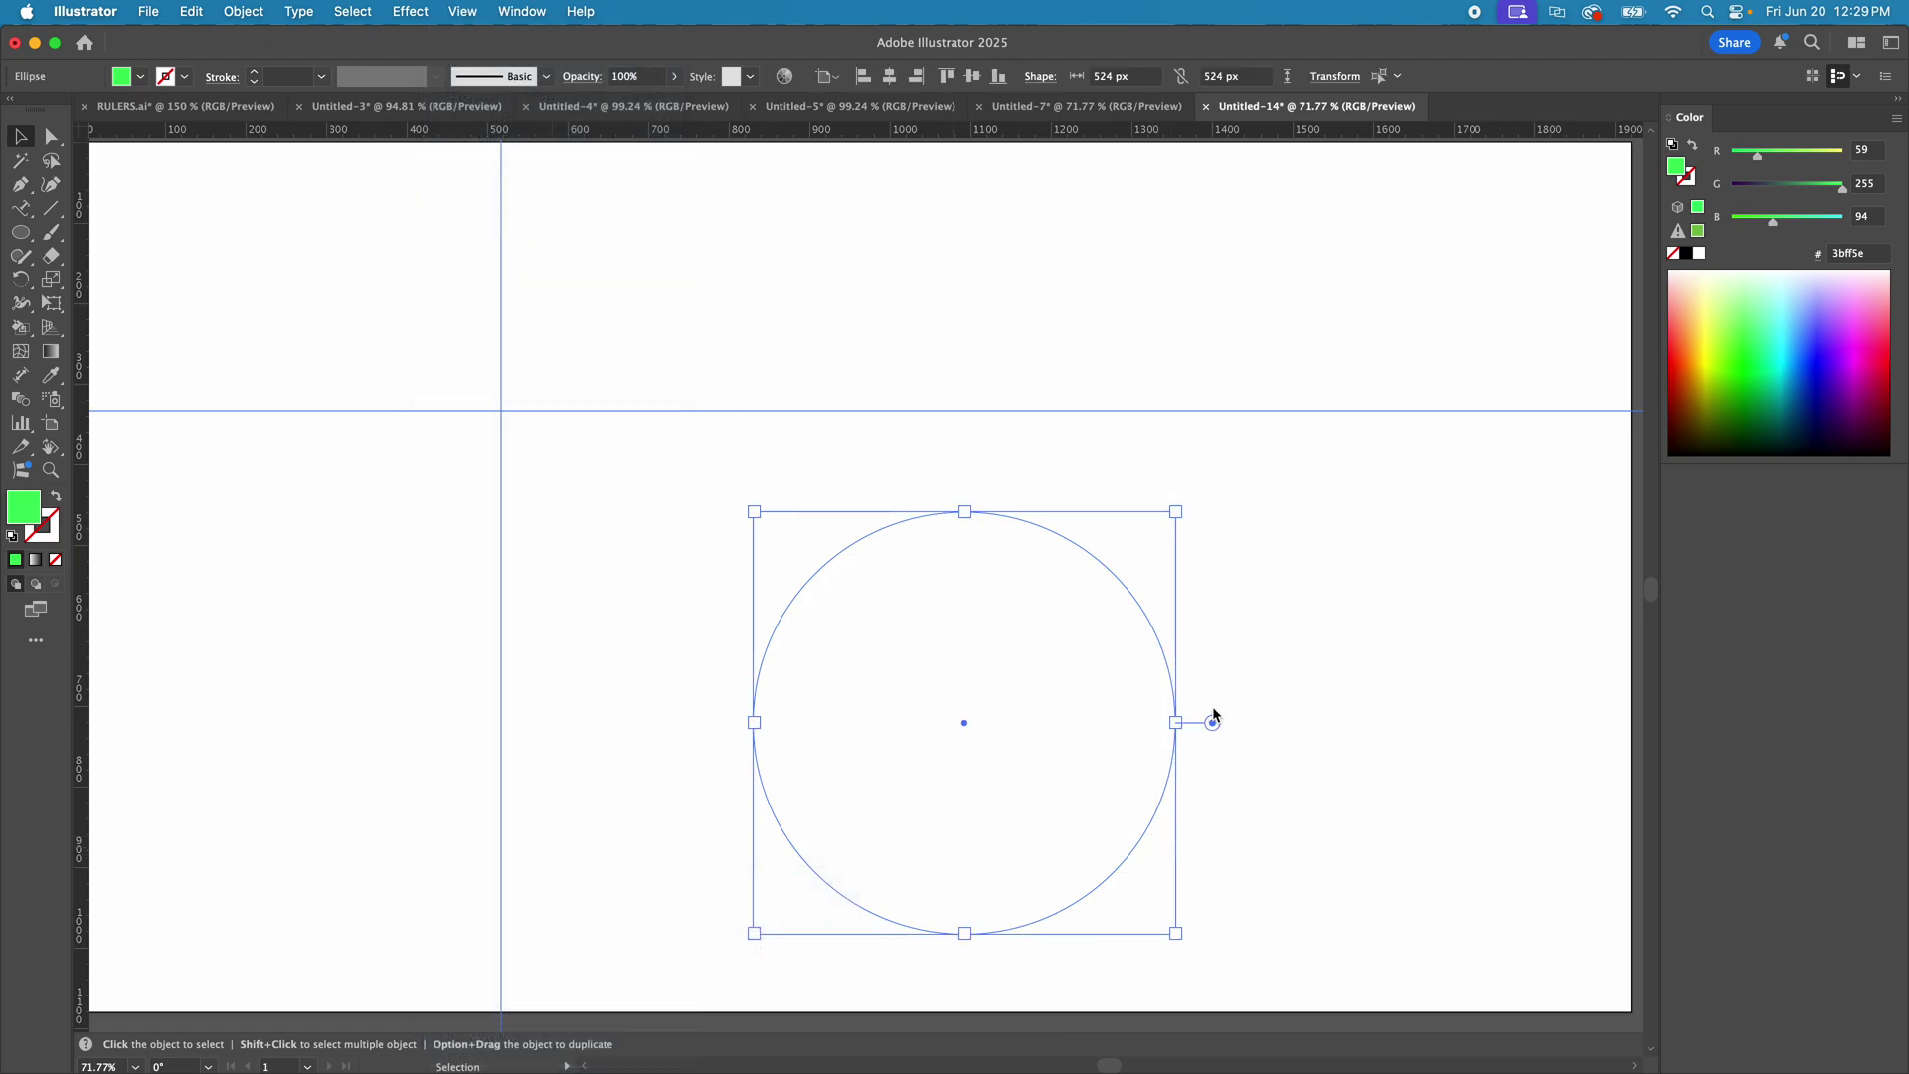
left_click_drag(1061, 626, 1215, 672)
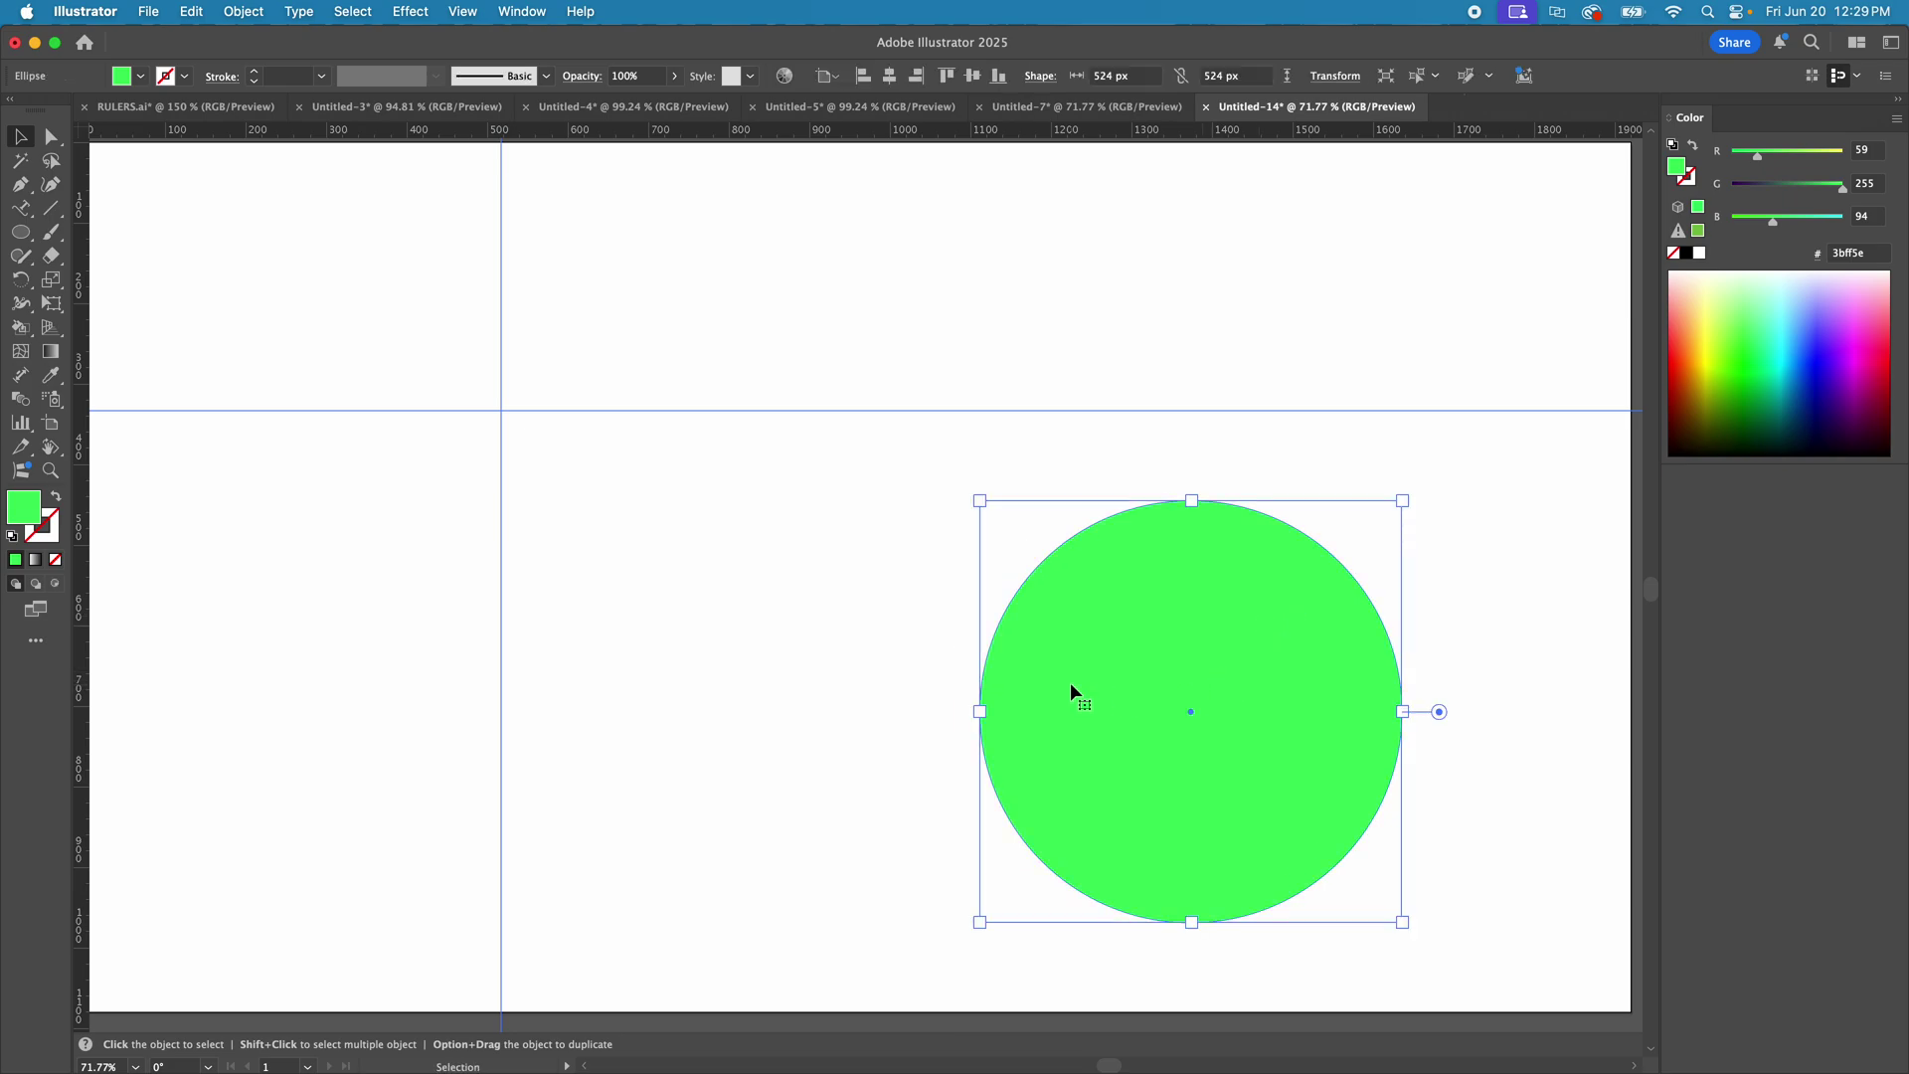
scroll(1070, 682, "down", 1)
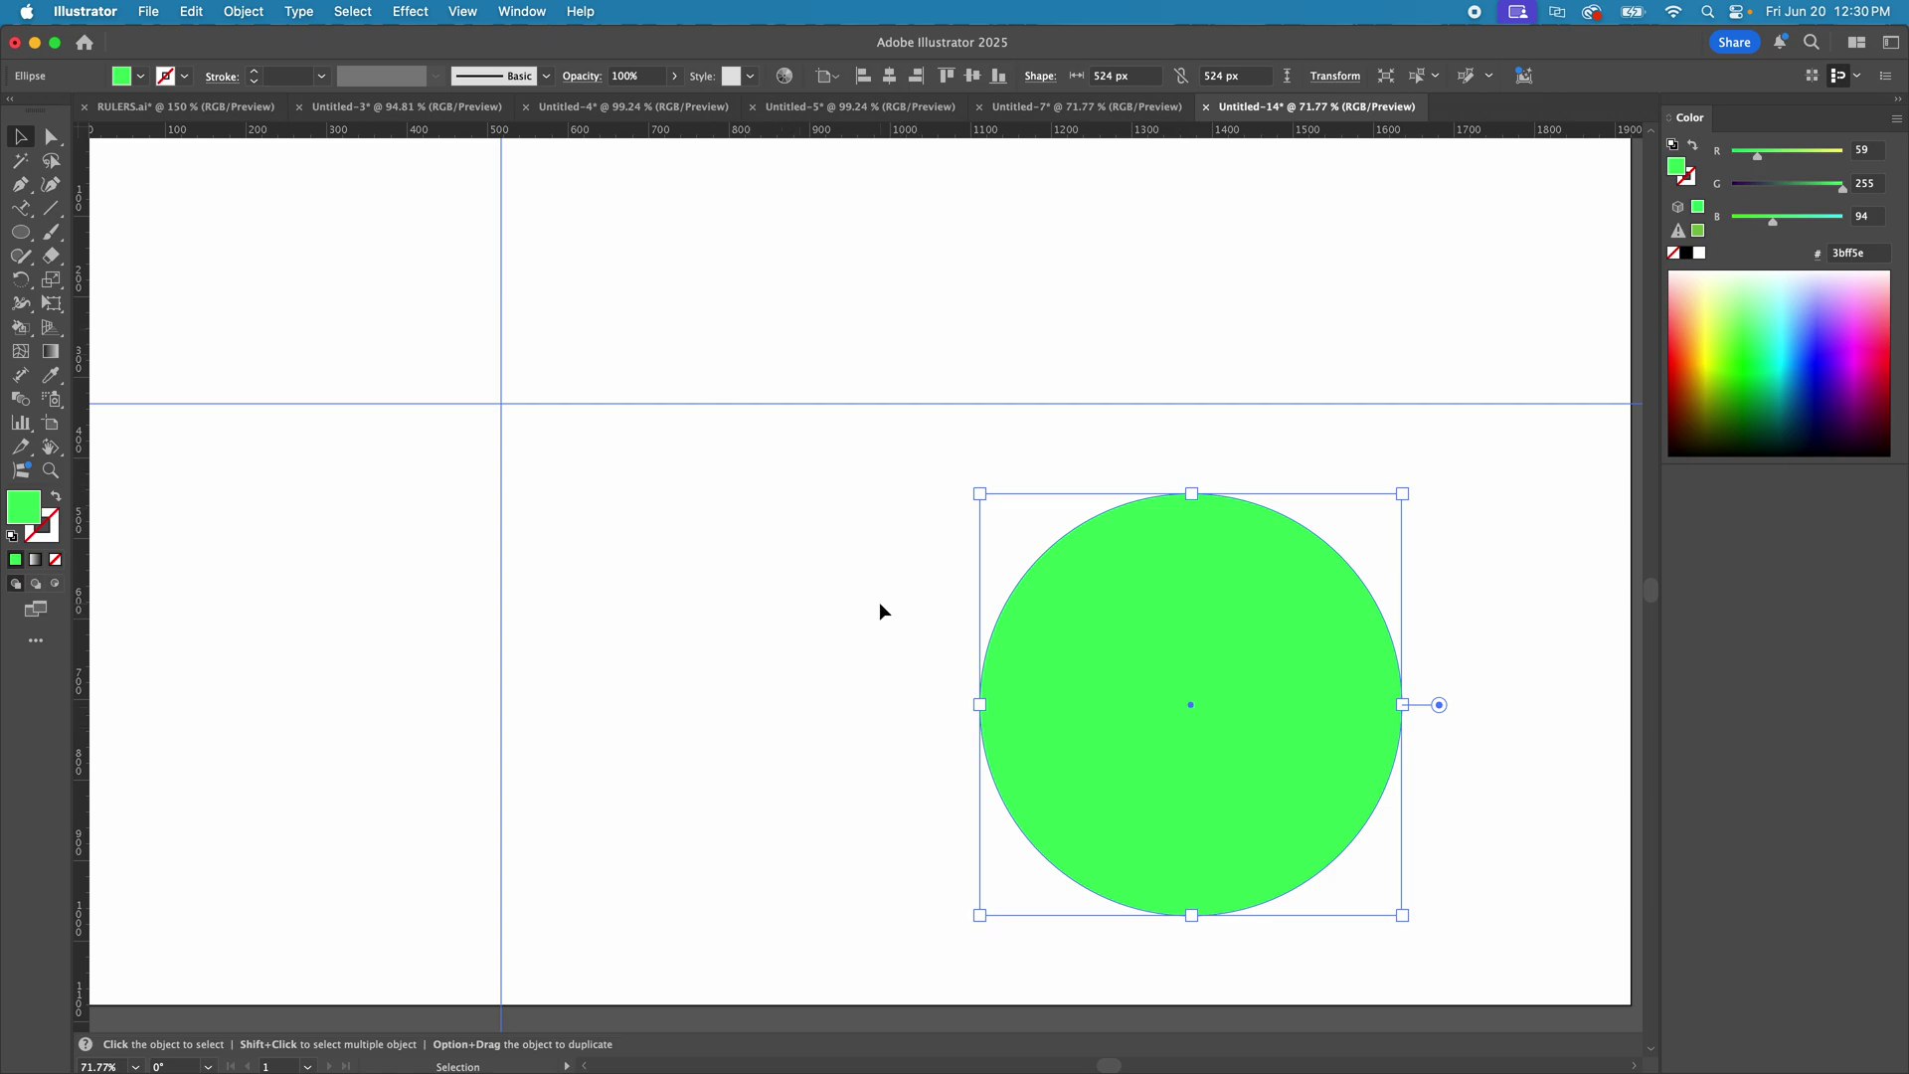
- Delete the green circle and both guides, leaving the artboard blank
left_click_drag(879, 611, 1229, 799)
key("Delete")
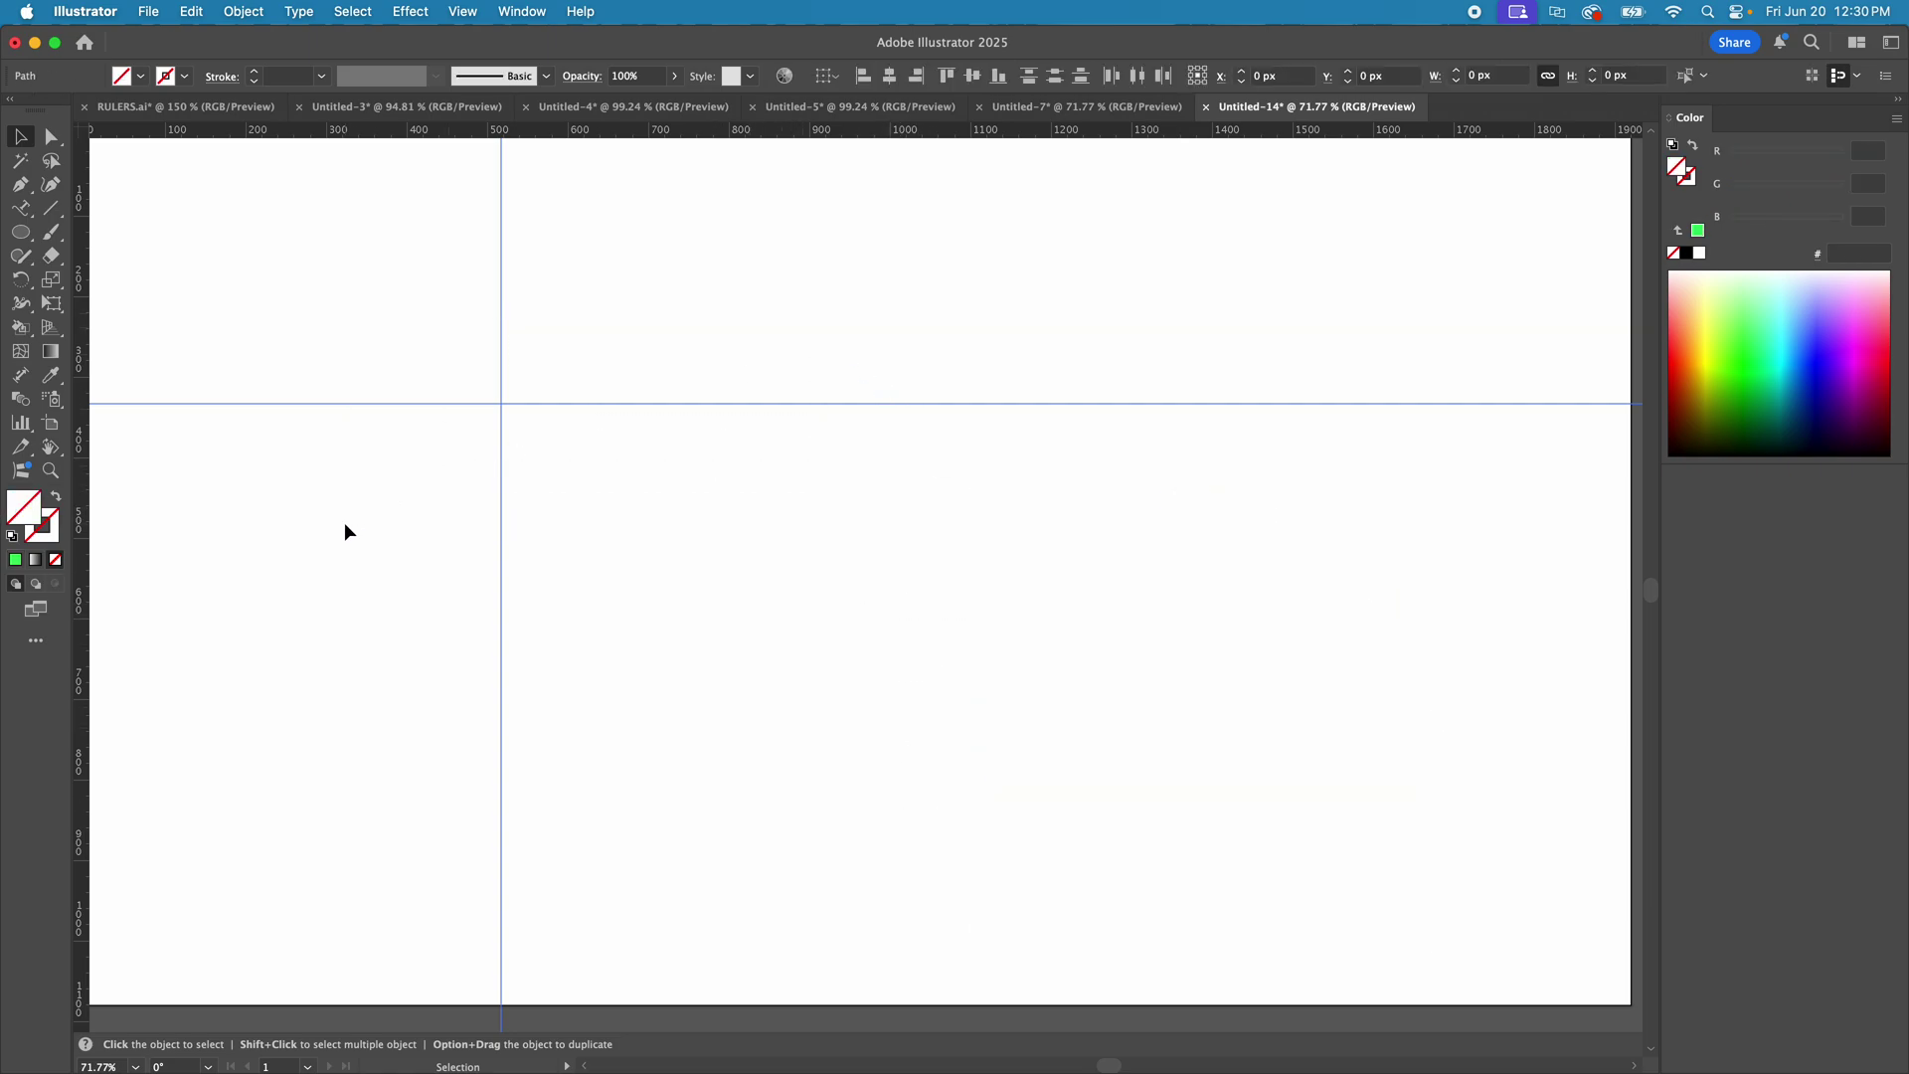
key("Delete")
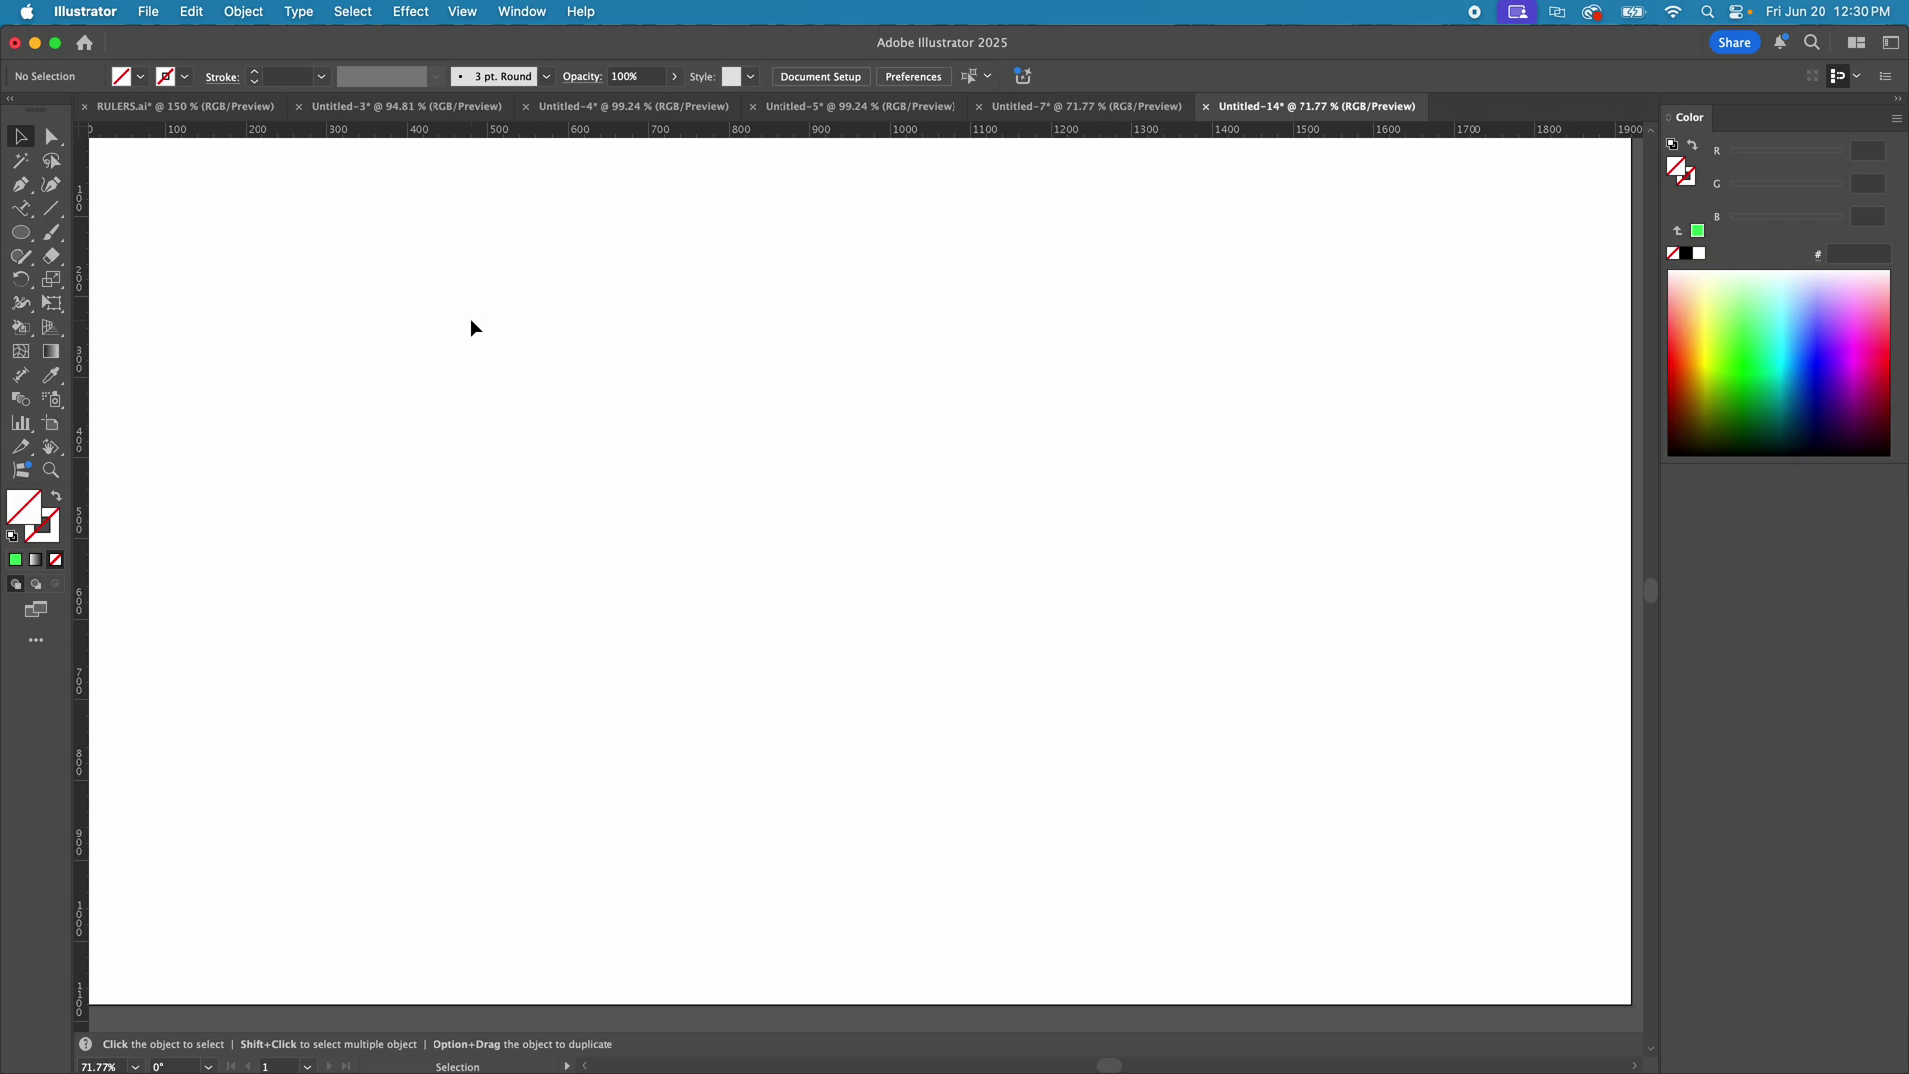
scroll(471, 320, "up", 2)
scroll(471, 321, "left", 2)
scroll(471, 320, "right", 1)
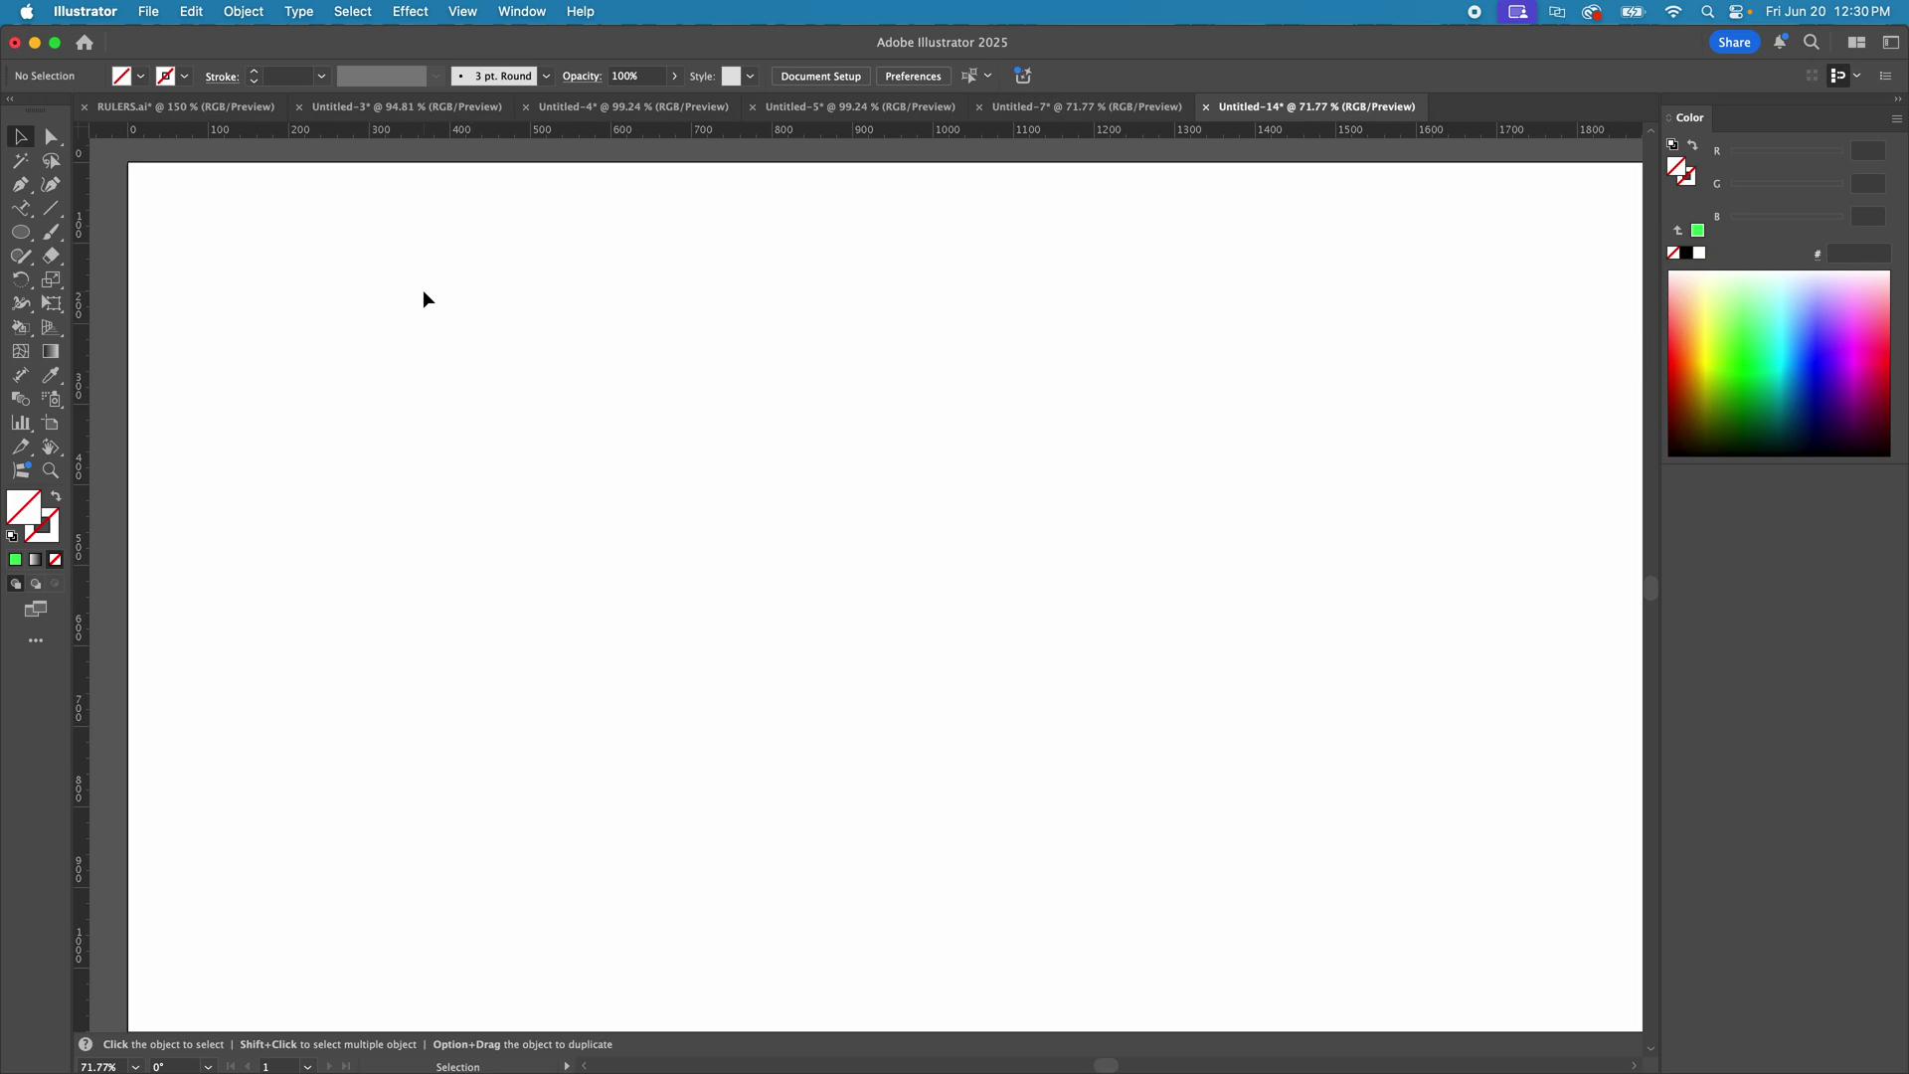
- Type the word TEXT on the artboard with the Type Tool
left_click(20, 207)
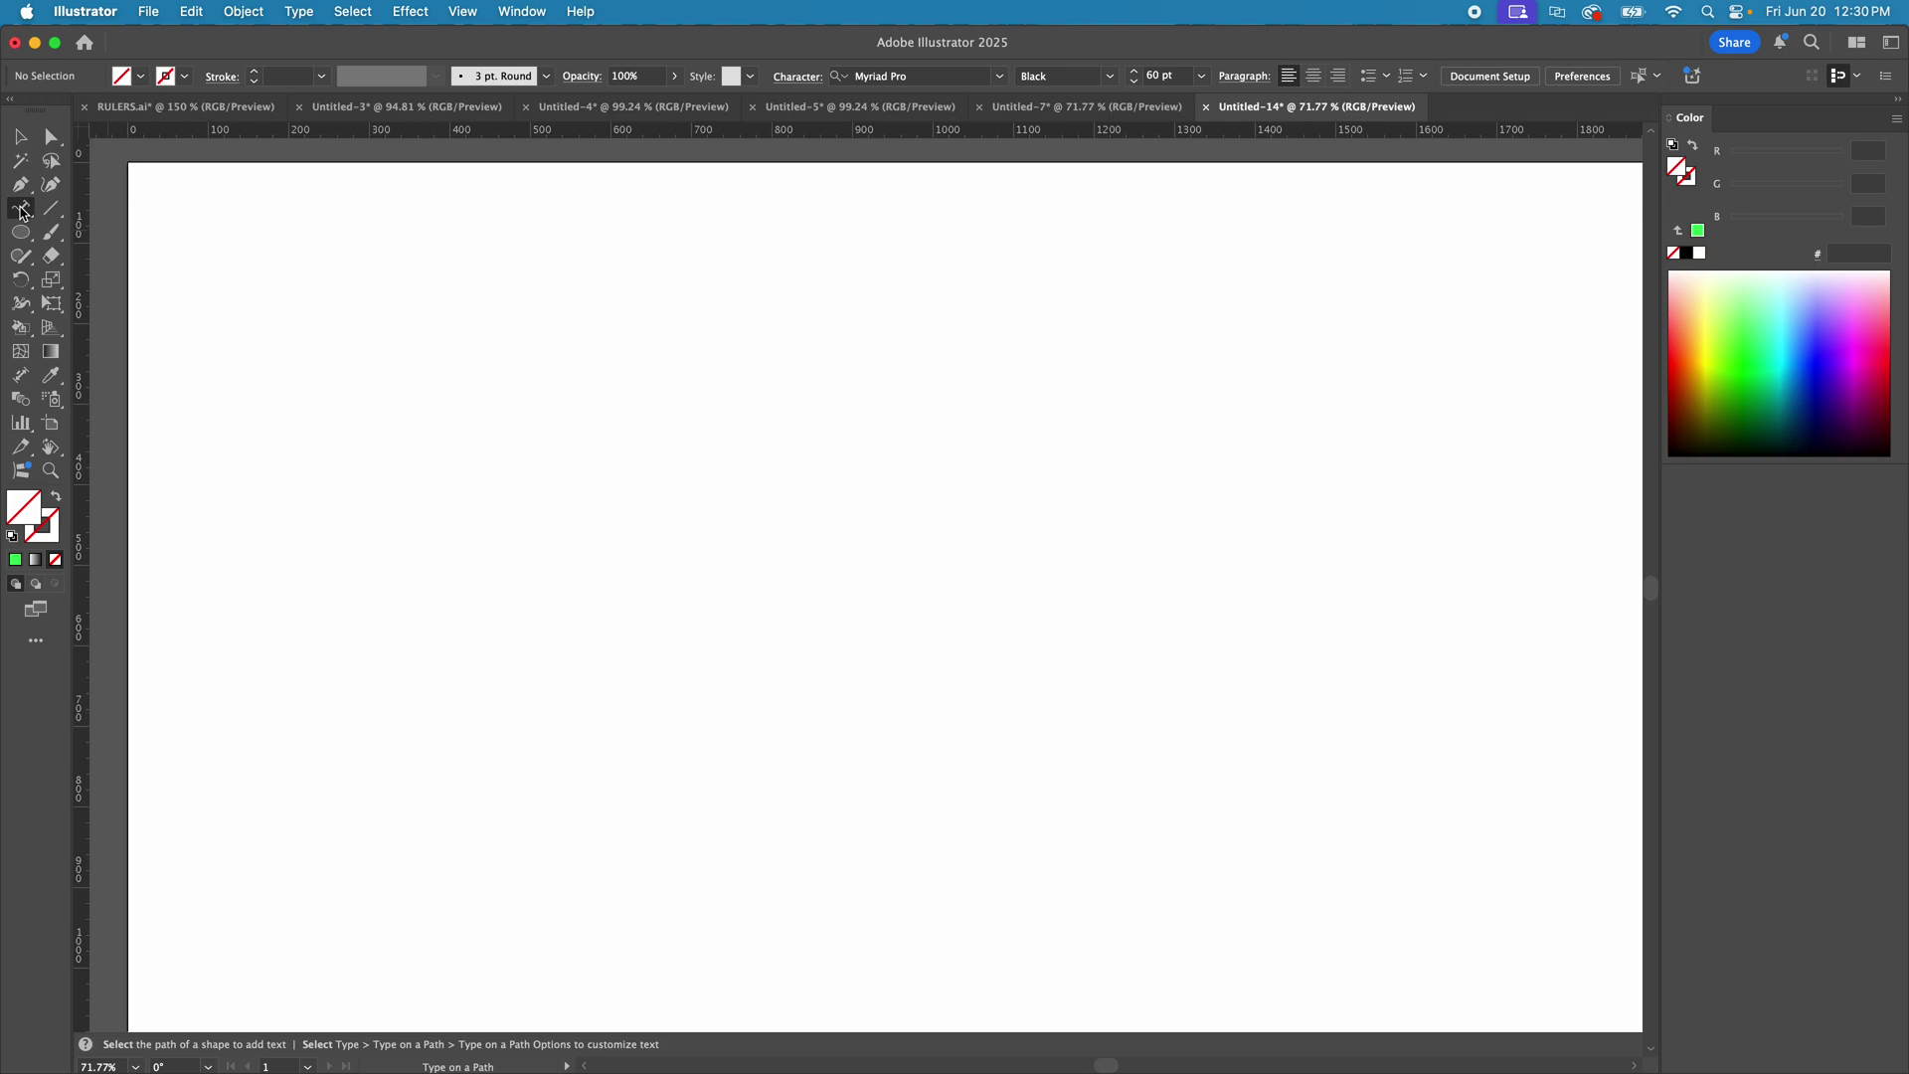
left_click_drag(22, 212, 105, 201)
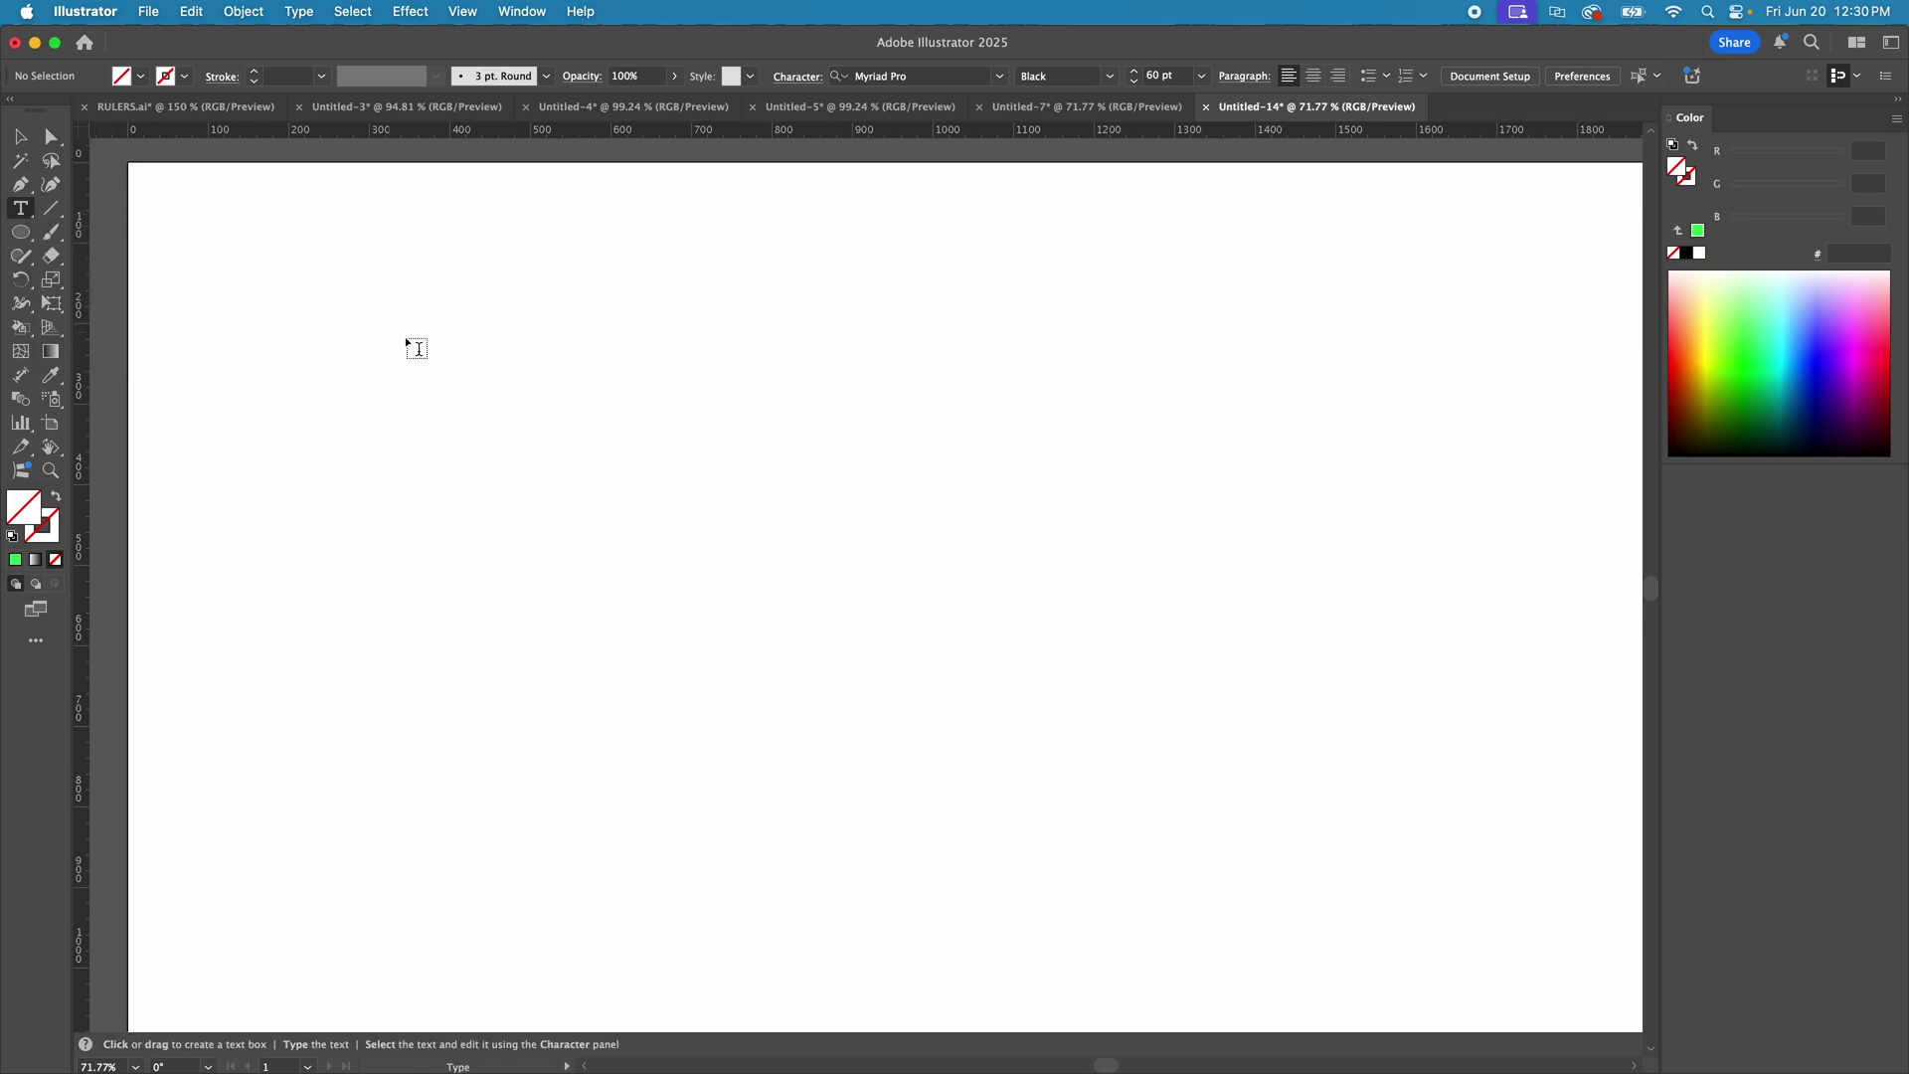
left_click(456, 384)
type("TEXT")
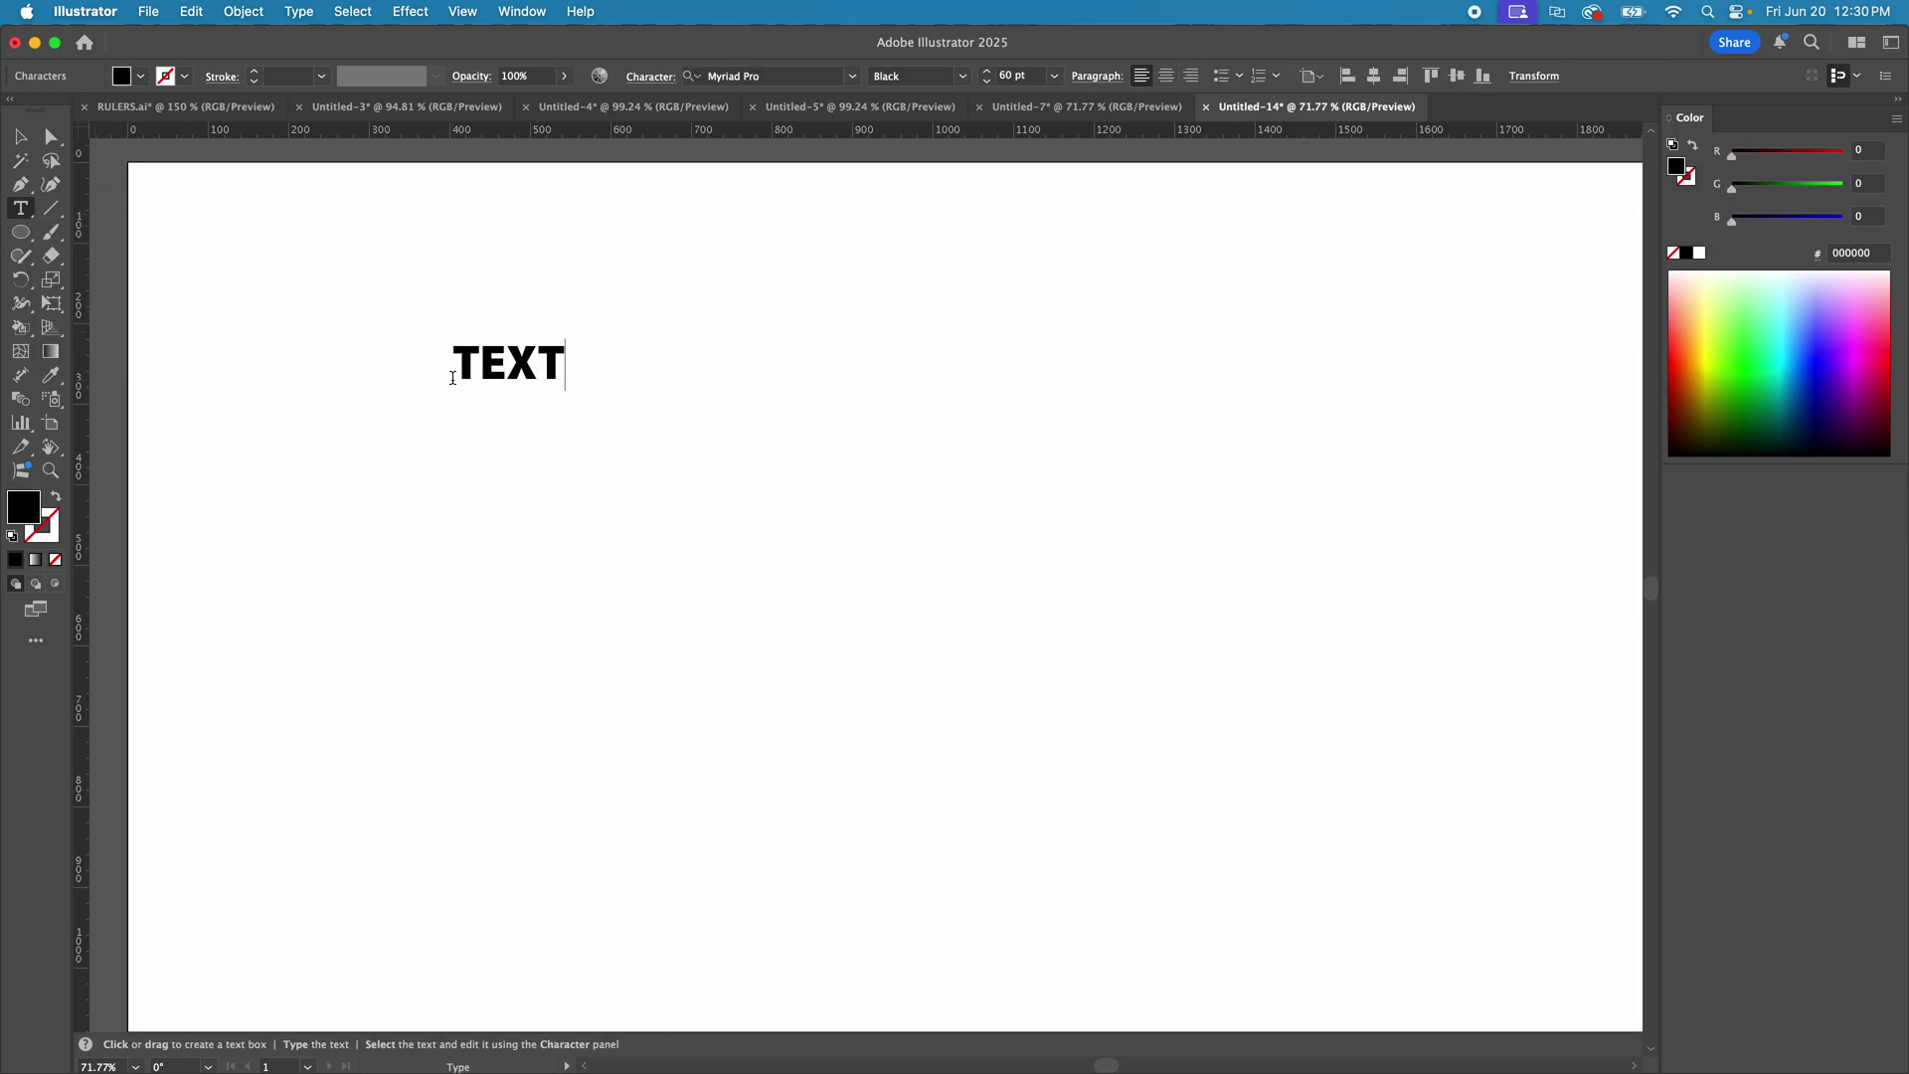
key("Escape")
- Enlarge TEXT to about 233 pt and move it near the middle of the page
left_click_drag(545, 388, 1266, 669)
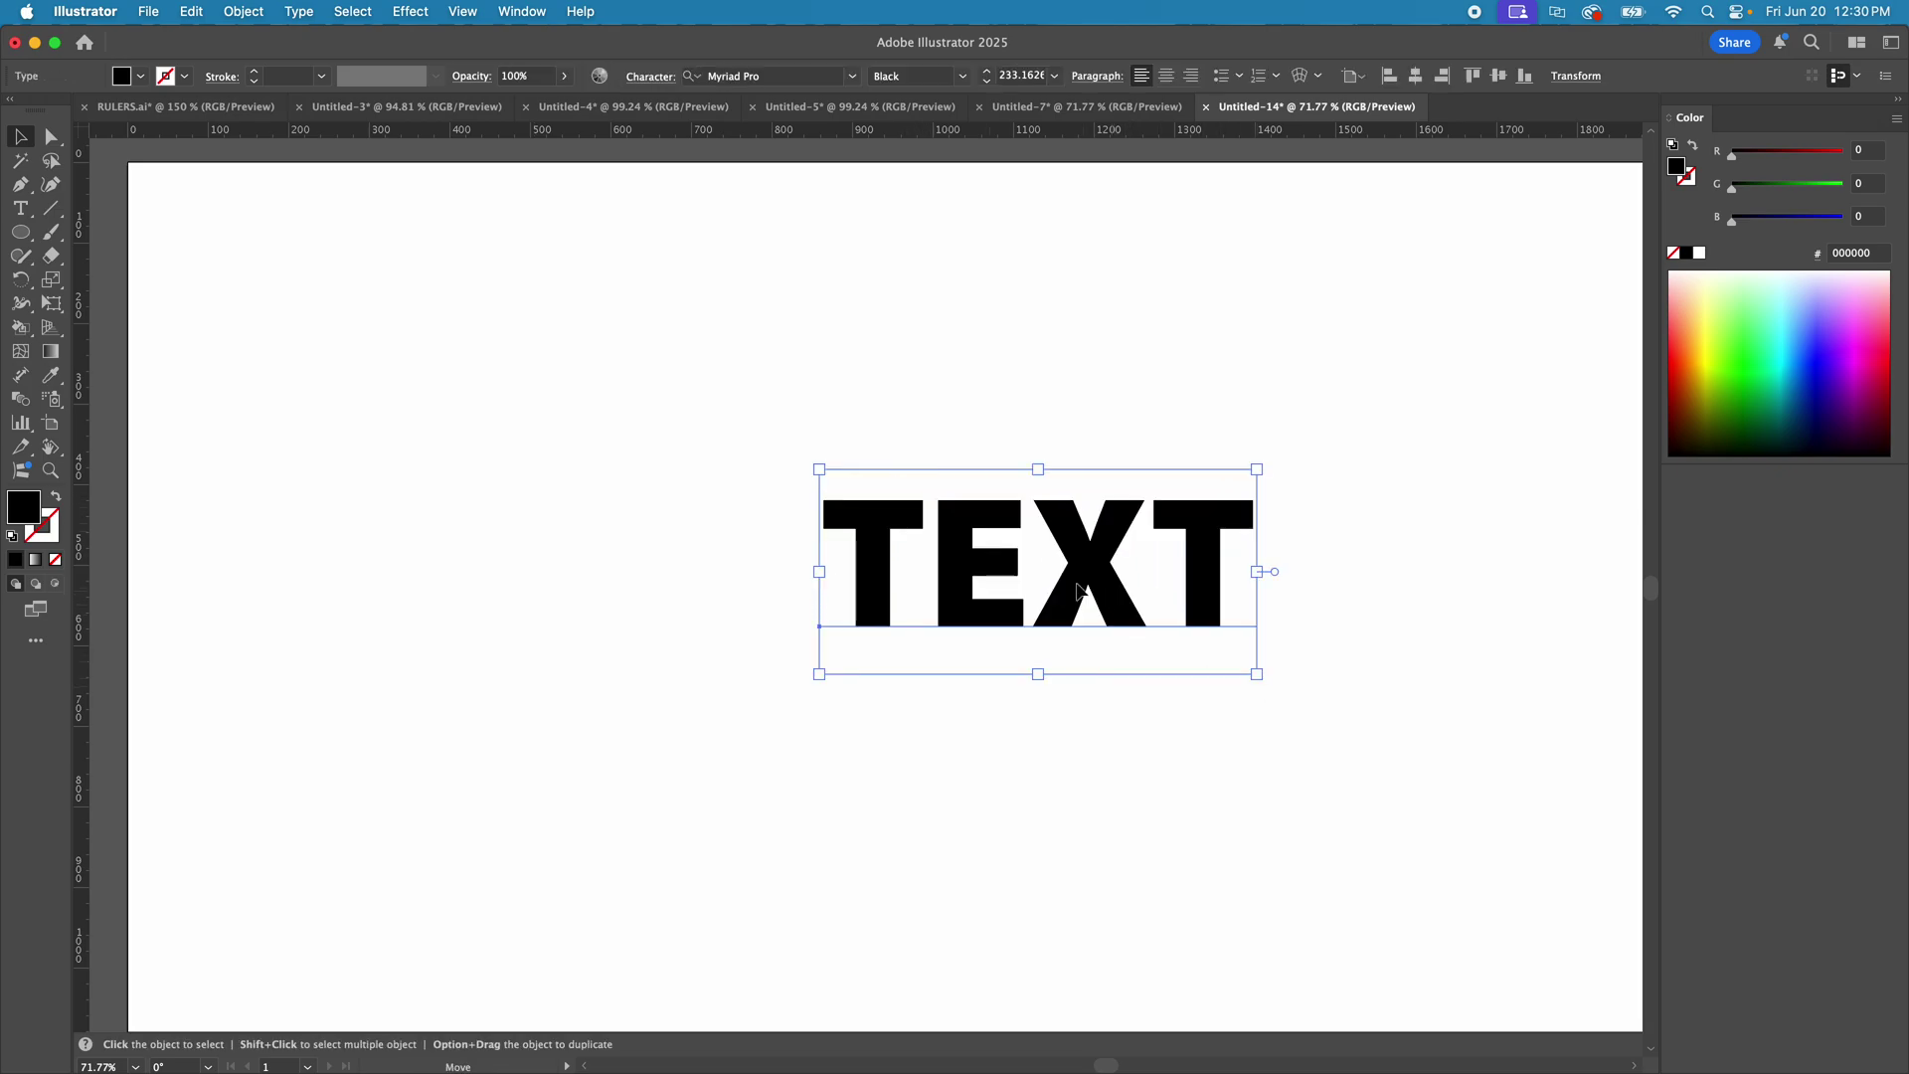
left_click_drag(1141, 625, 970, 611)
left_click(863, 397)
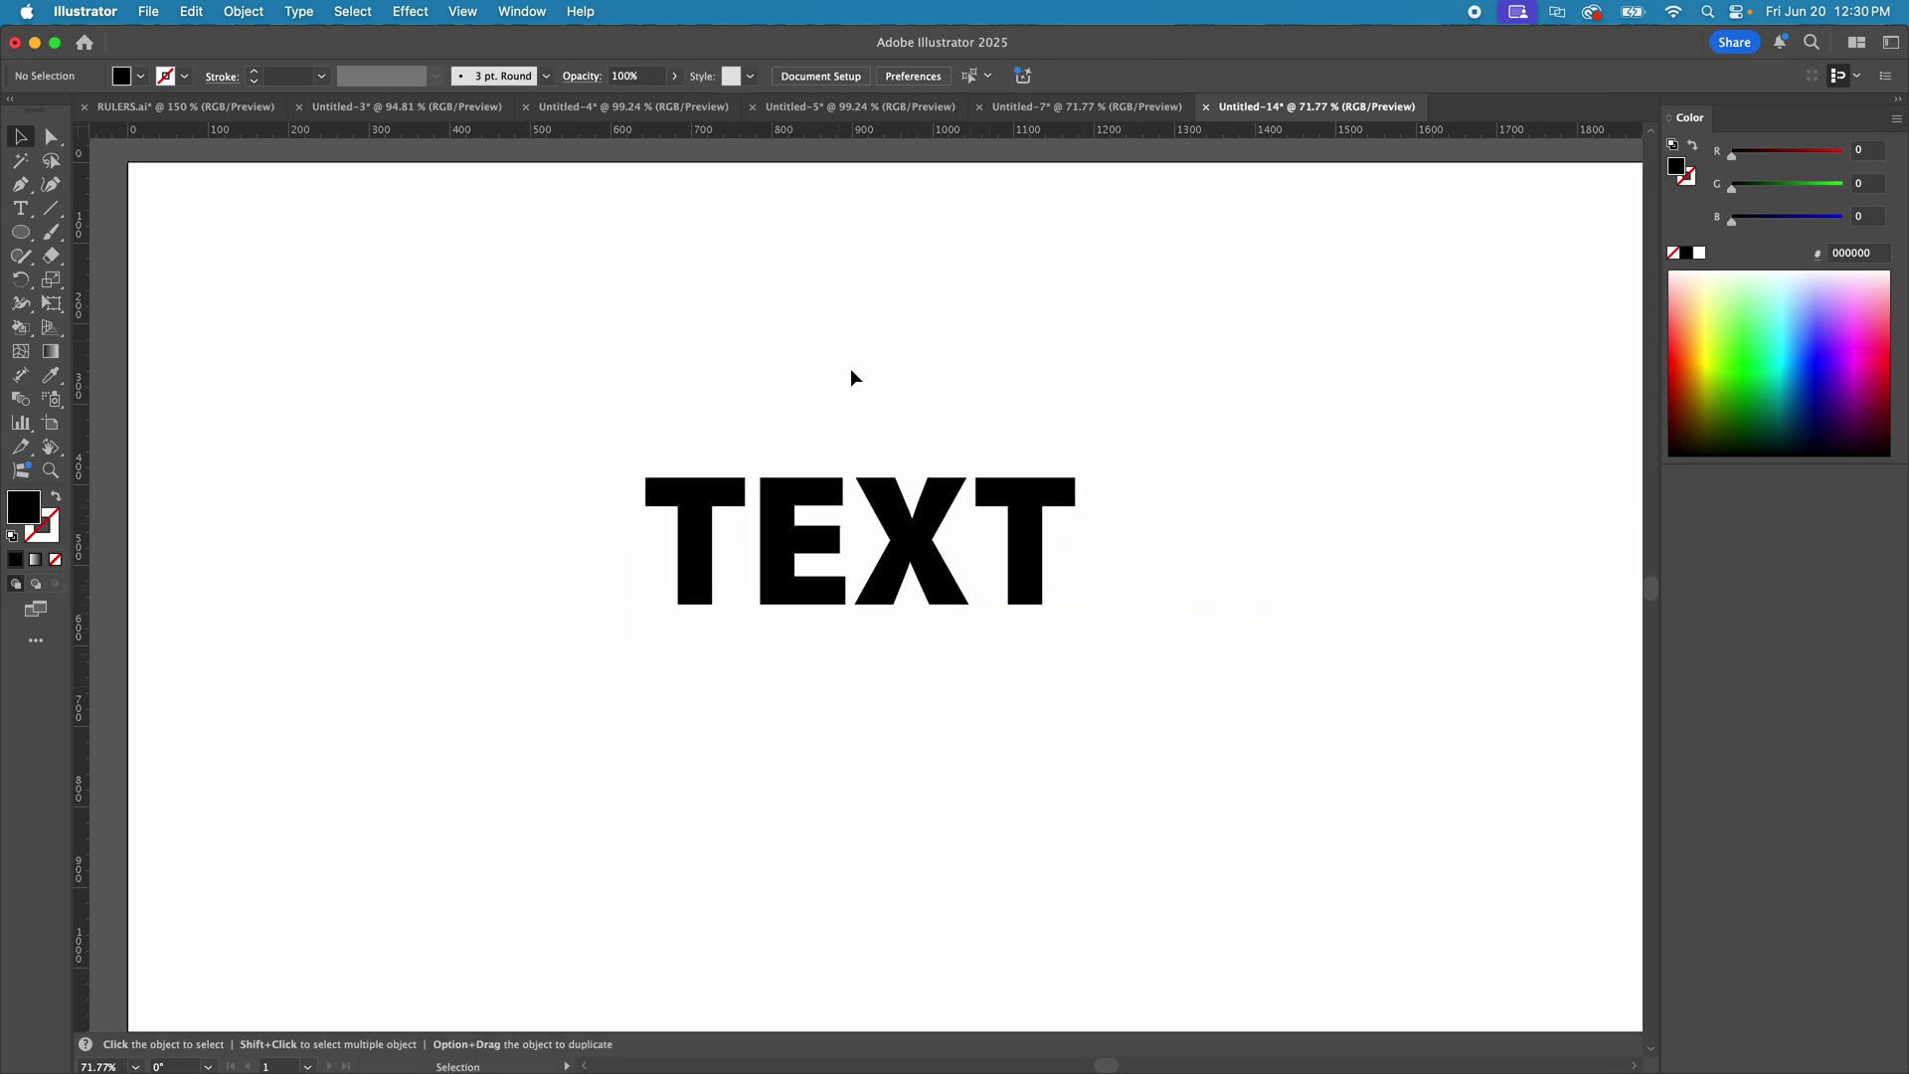
left_click_drag(900, 524, 890, 614)
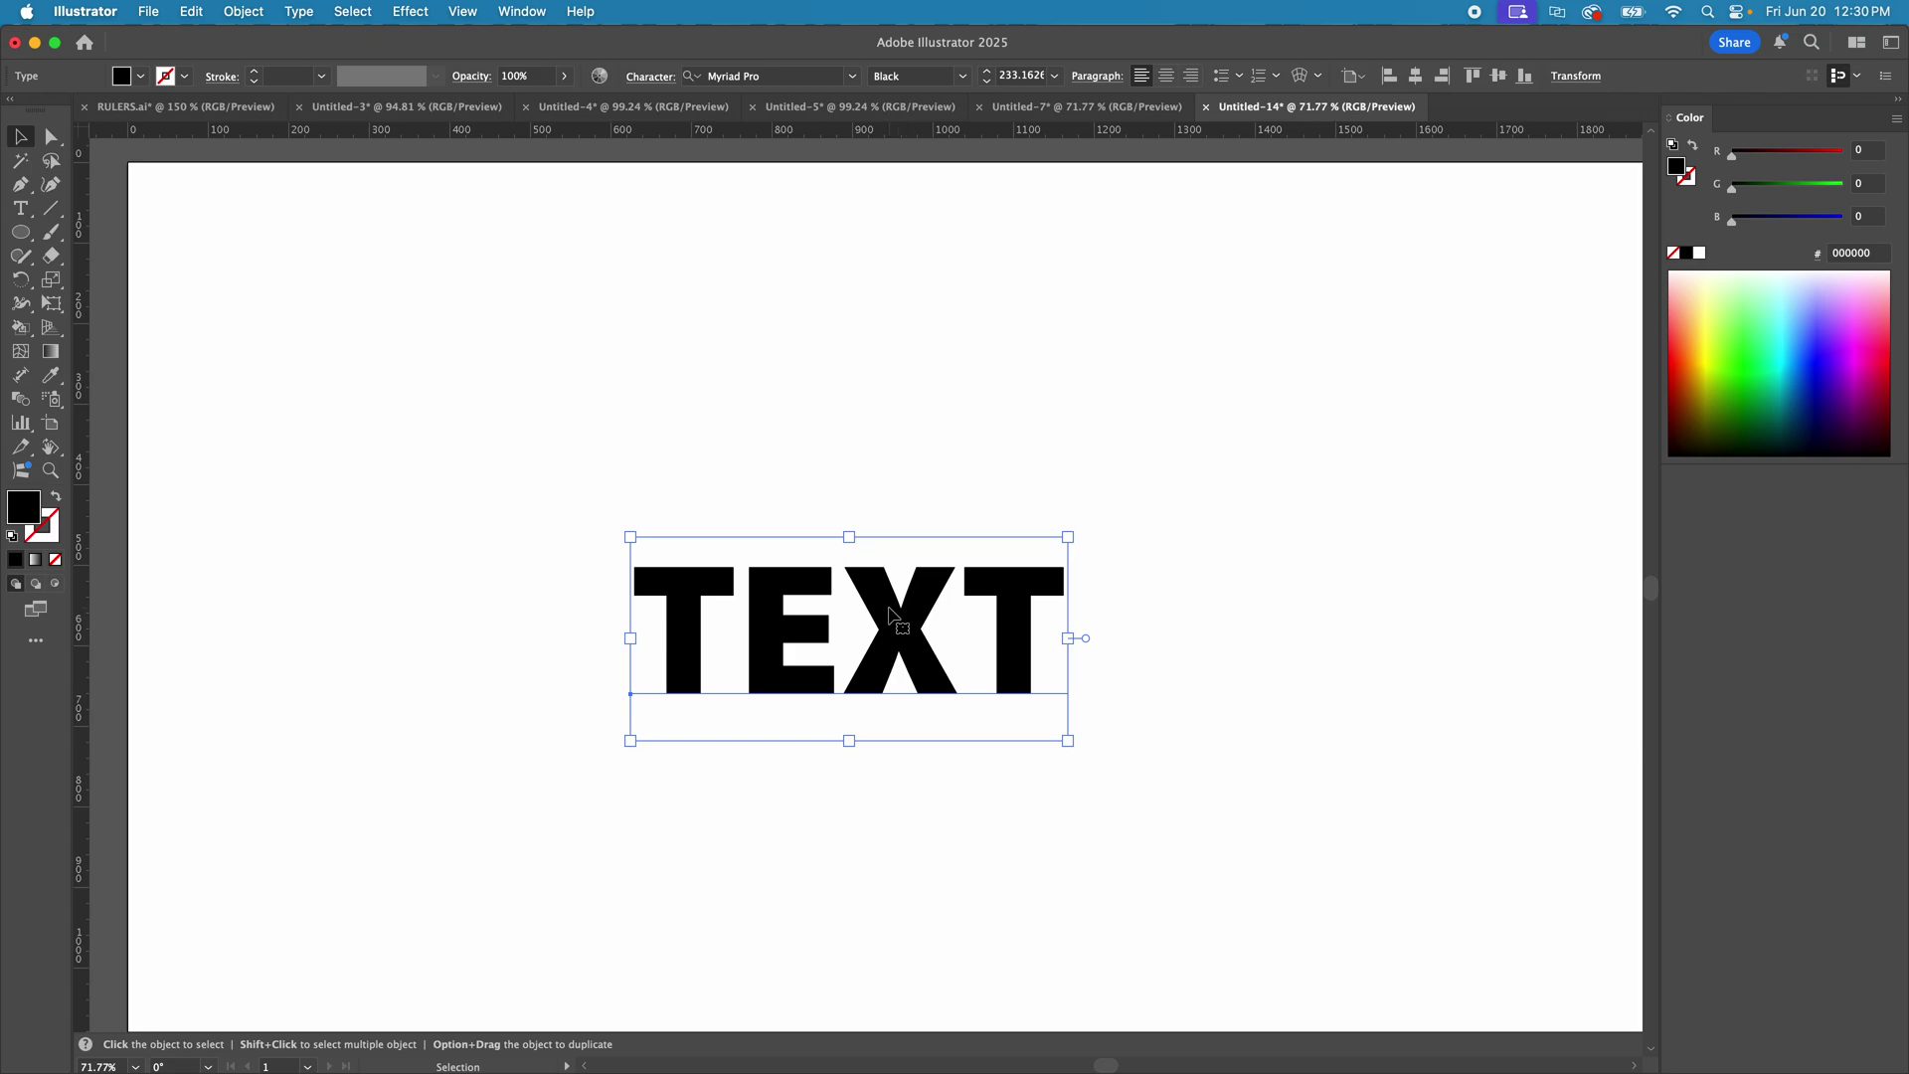
- Draw a 334 × 334 px black circle above TEXT, then shift TEXT down-right and the circle slightly down
left_click(20, 232)
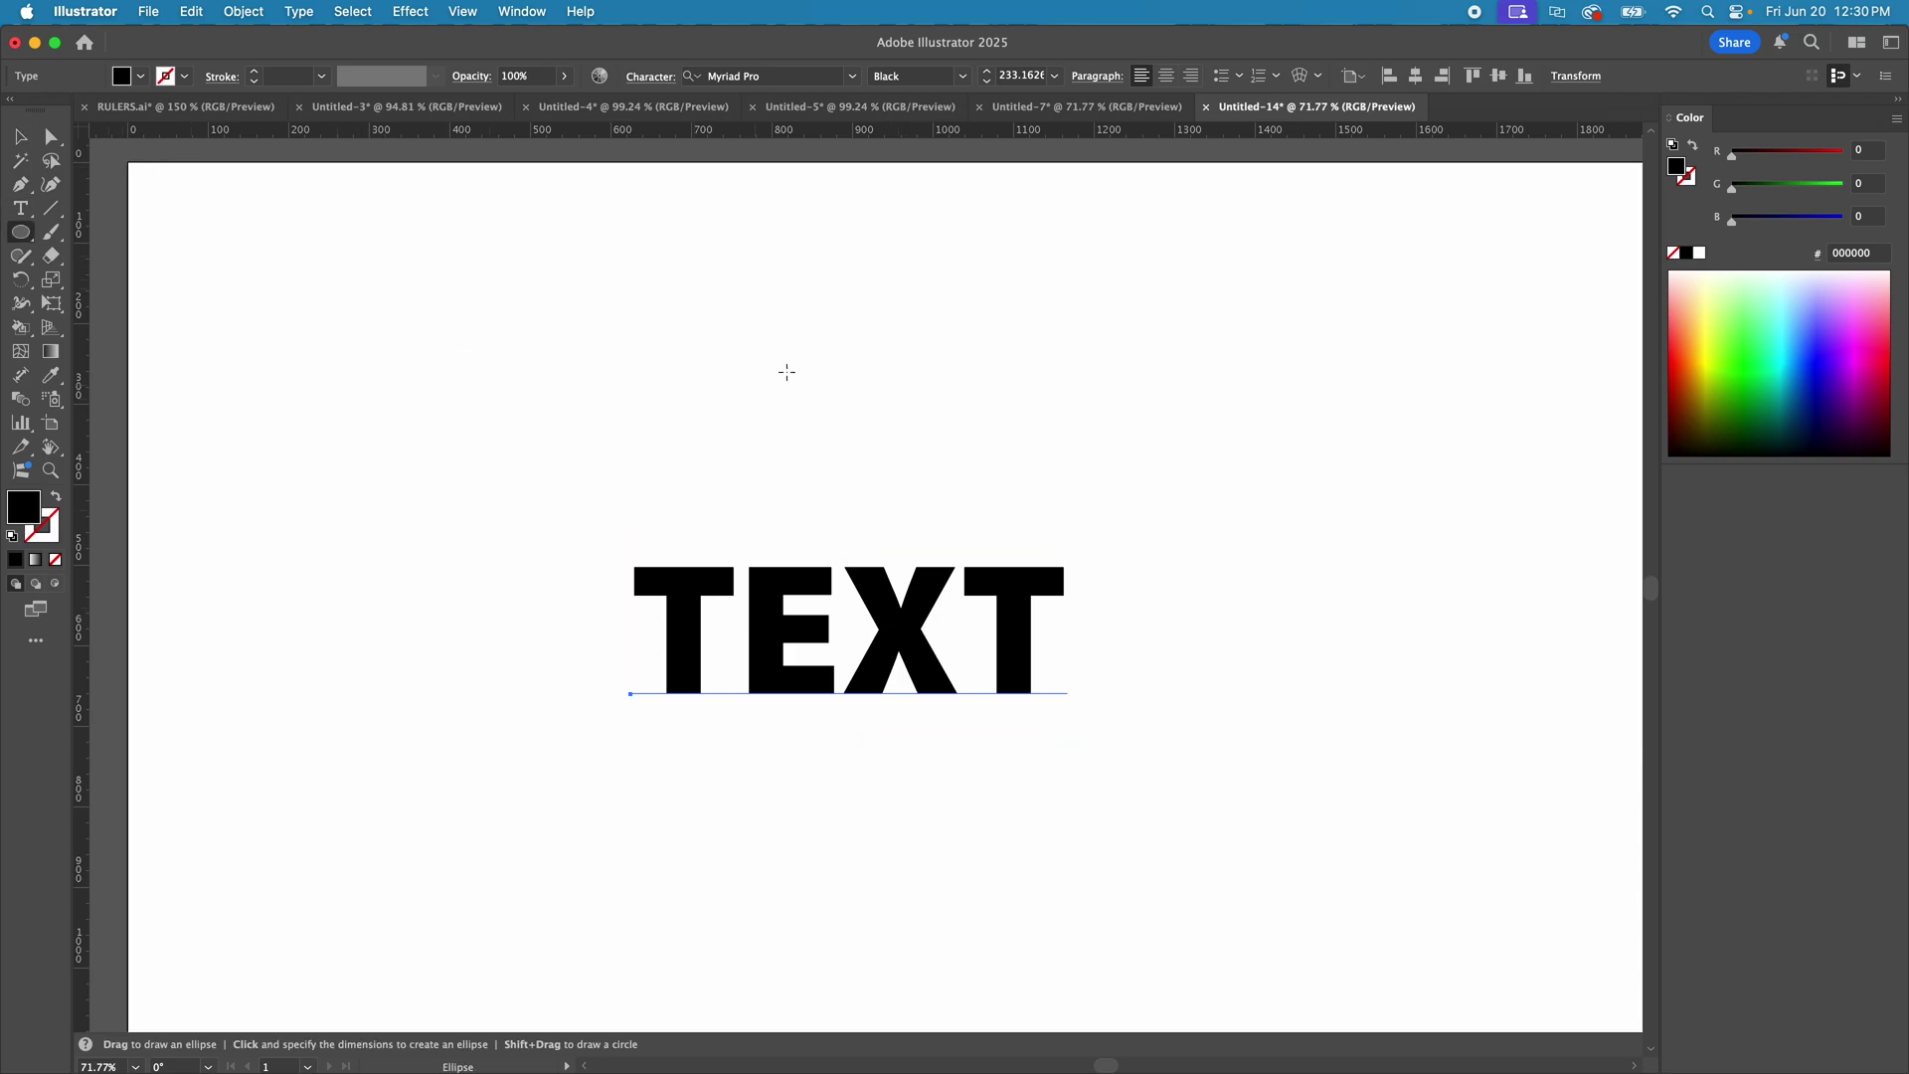
left_click_drag(747, 242, 1014, 511)
key("v")
left_click(999, 735)
left_click_drag(1038, 661, 1127, 847)
left_click_drag(831, 341, 836, 398)
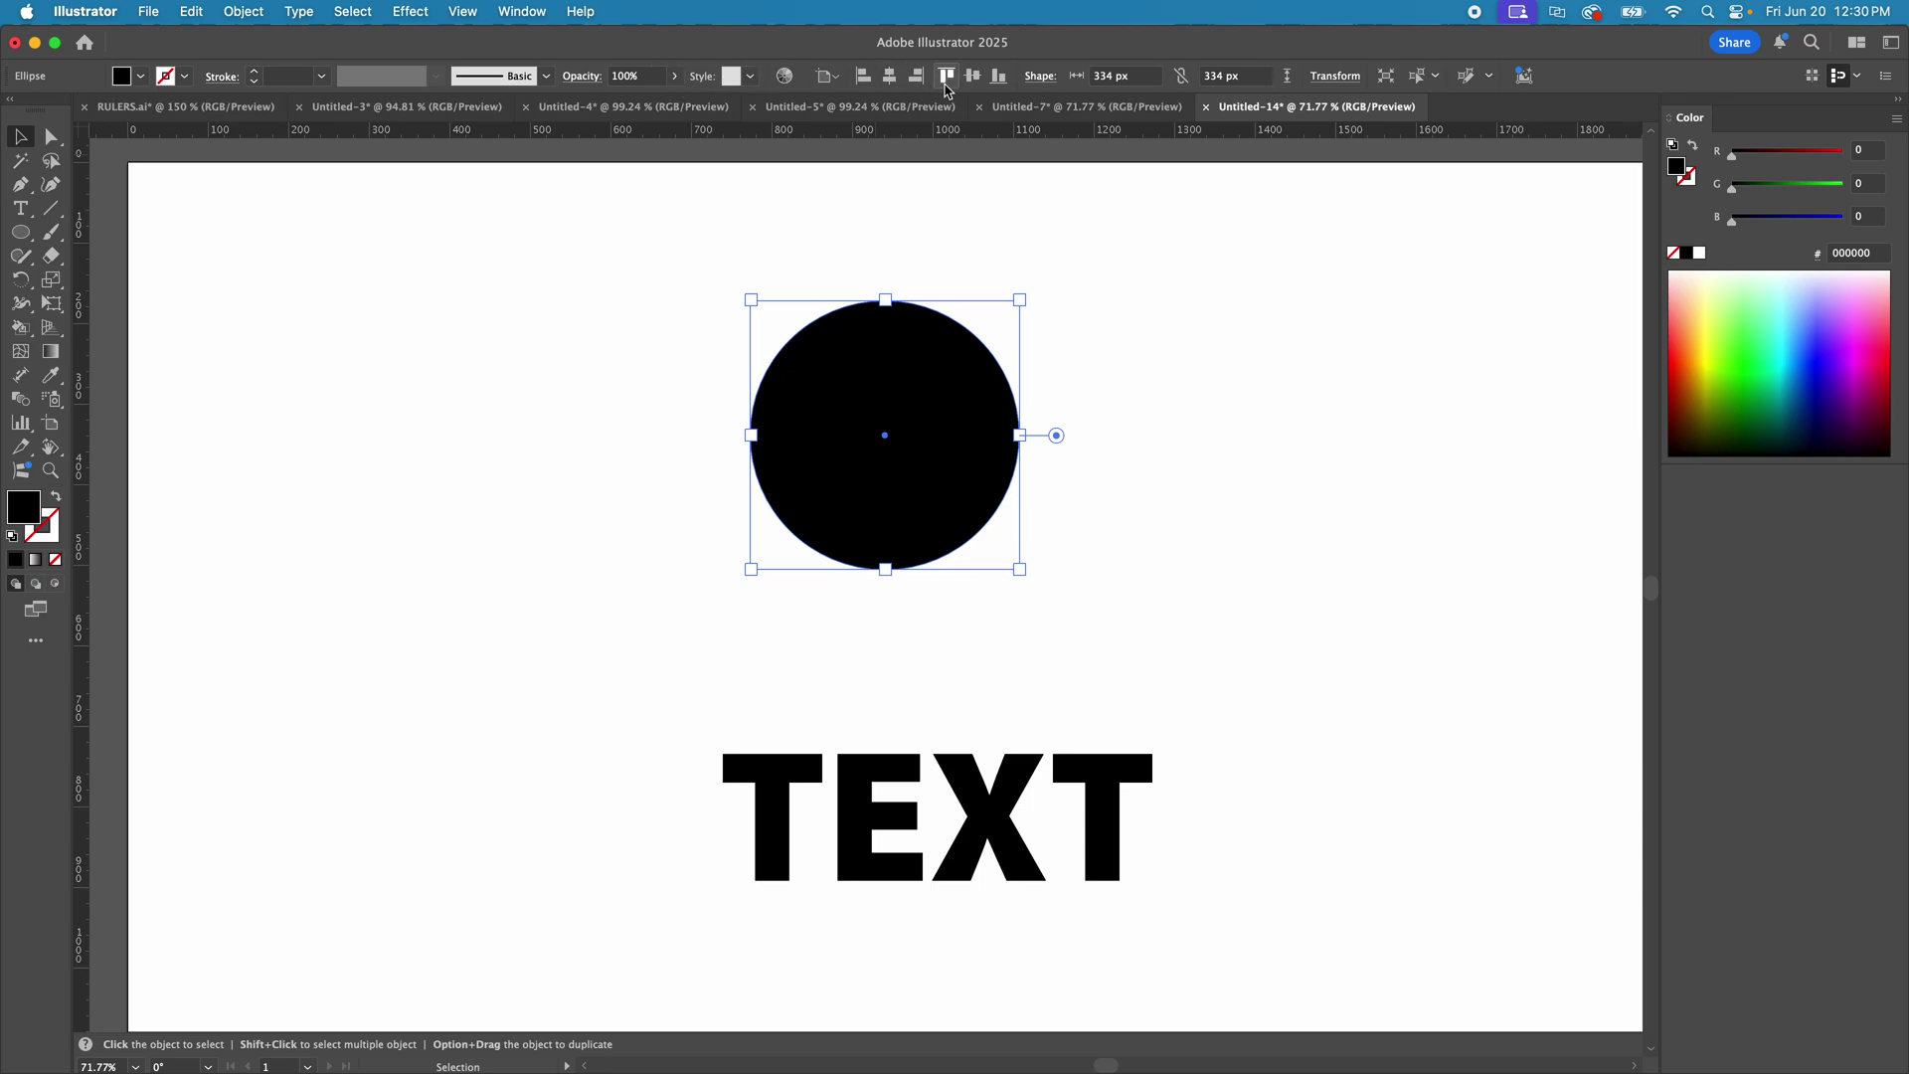
- Move the black circle about 248 px left so it sits up and left of TEXT
left_click(517, 11)
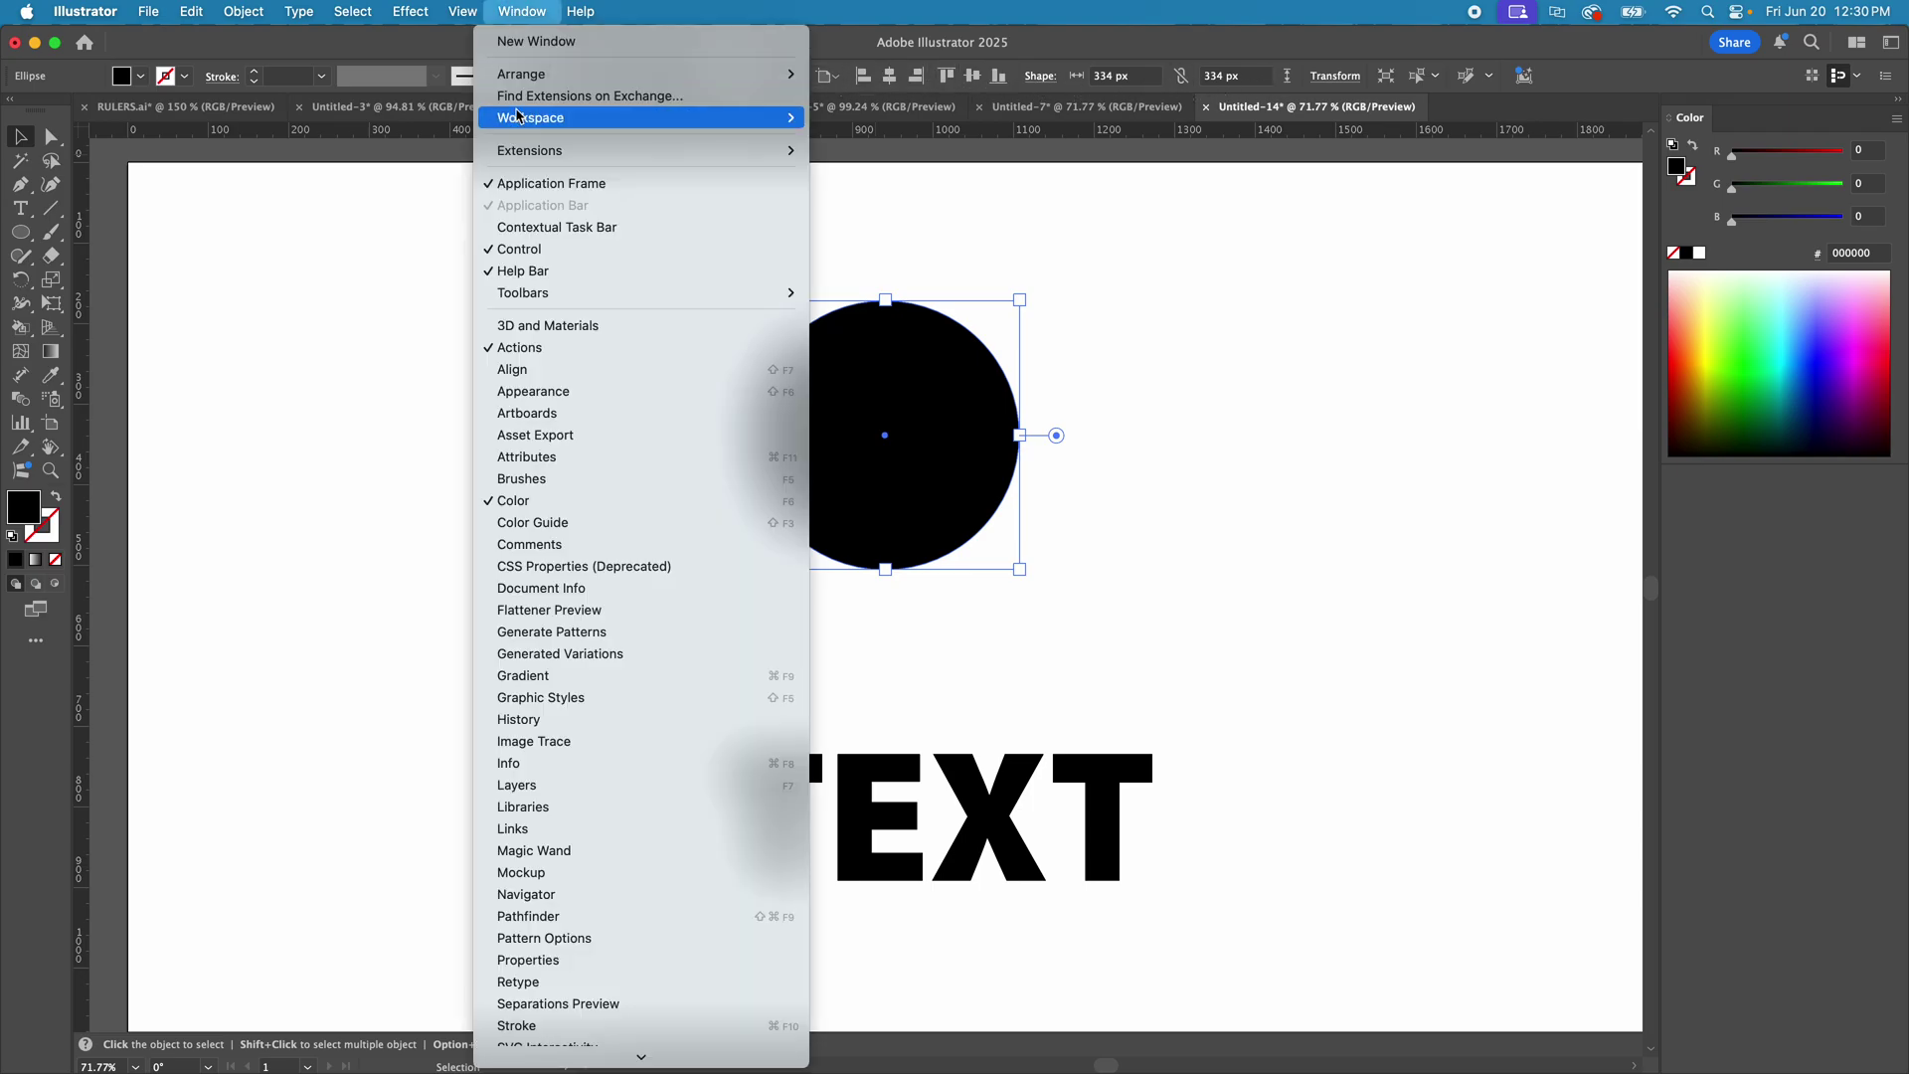
left_click(153, 248)
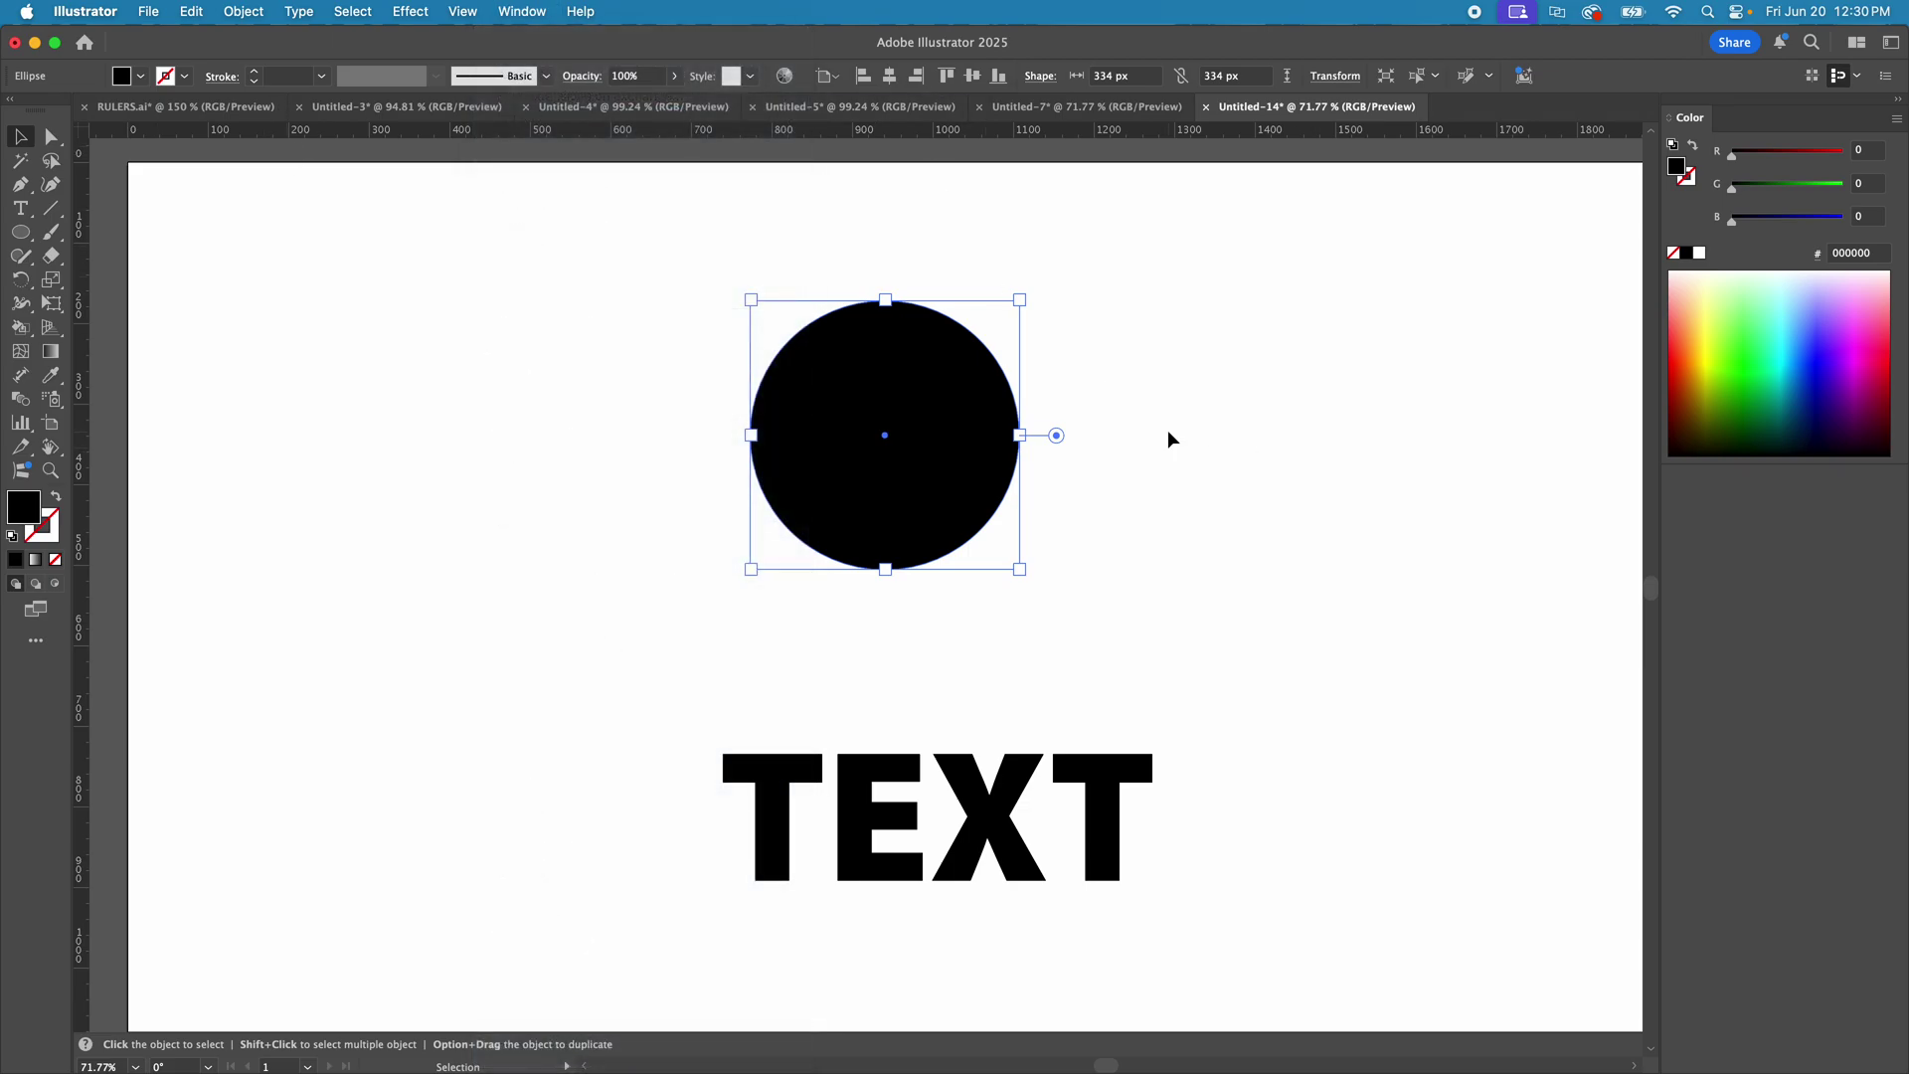
left_click(1238, 766)
left_click(1049, 825)
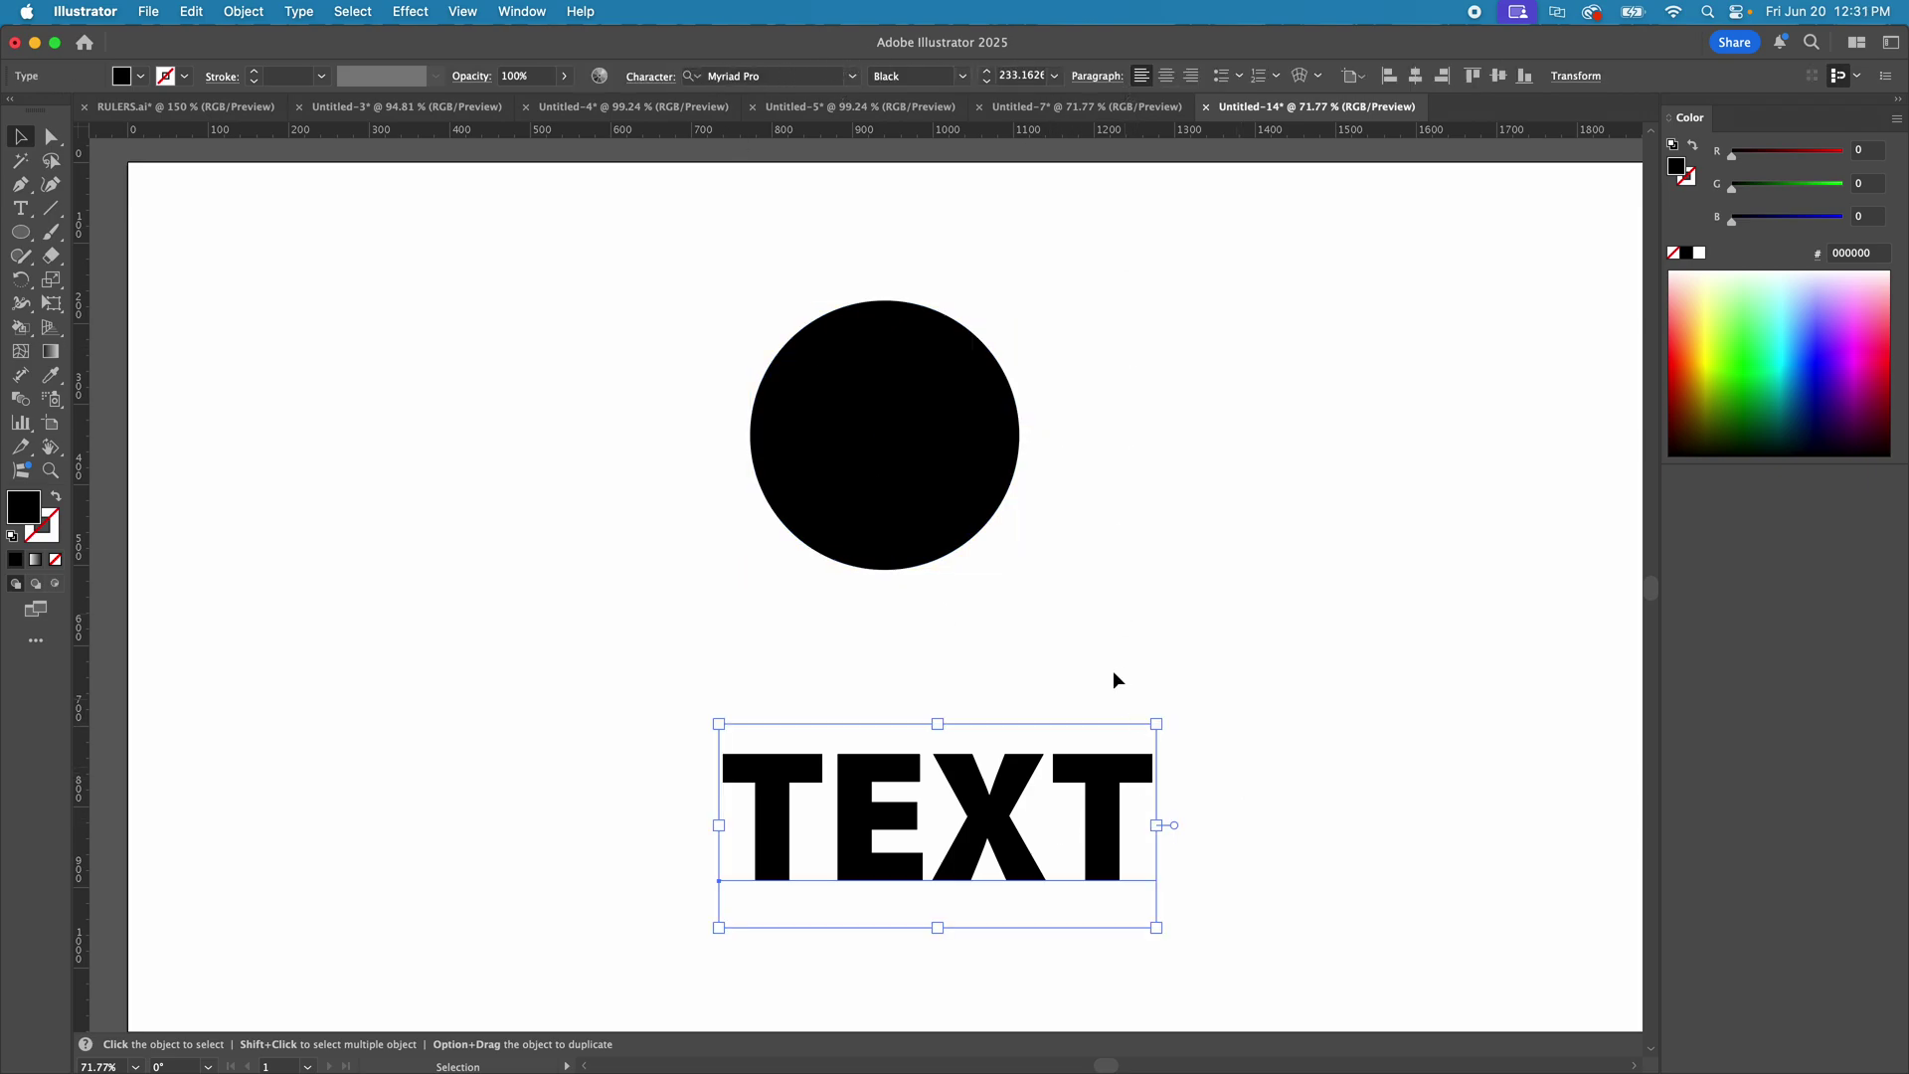
left_click(1094, 597)
left_click_drag(920, 343, 673, 343)
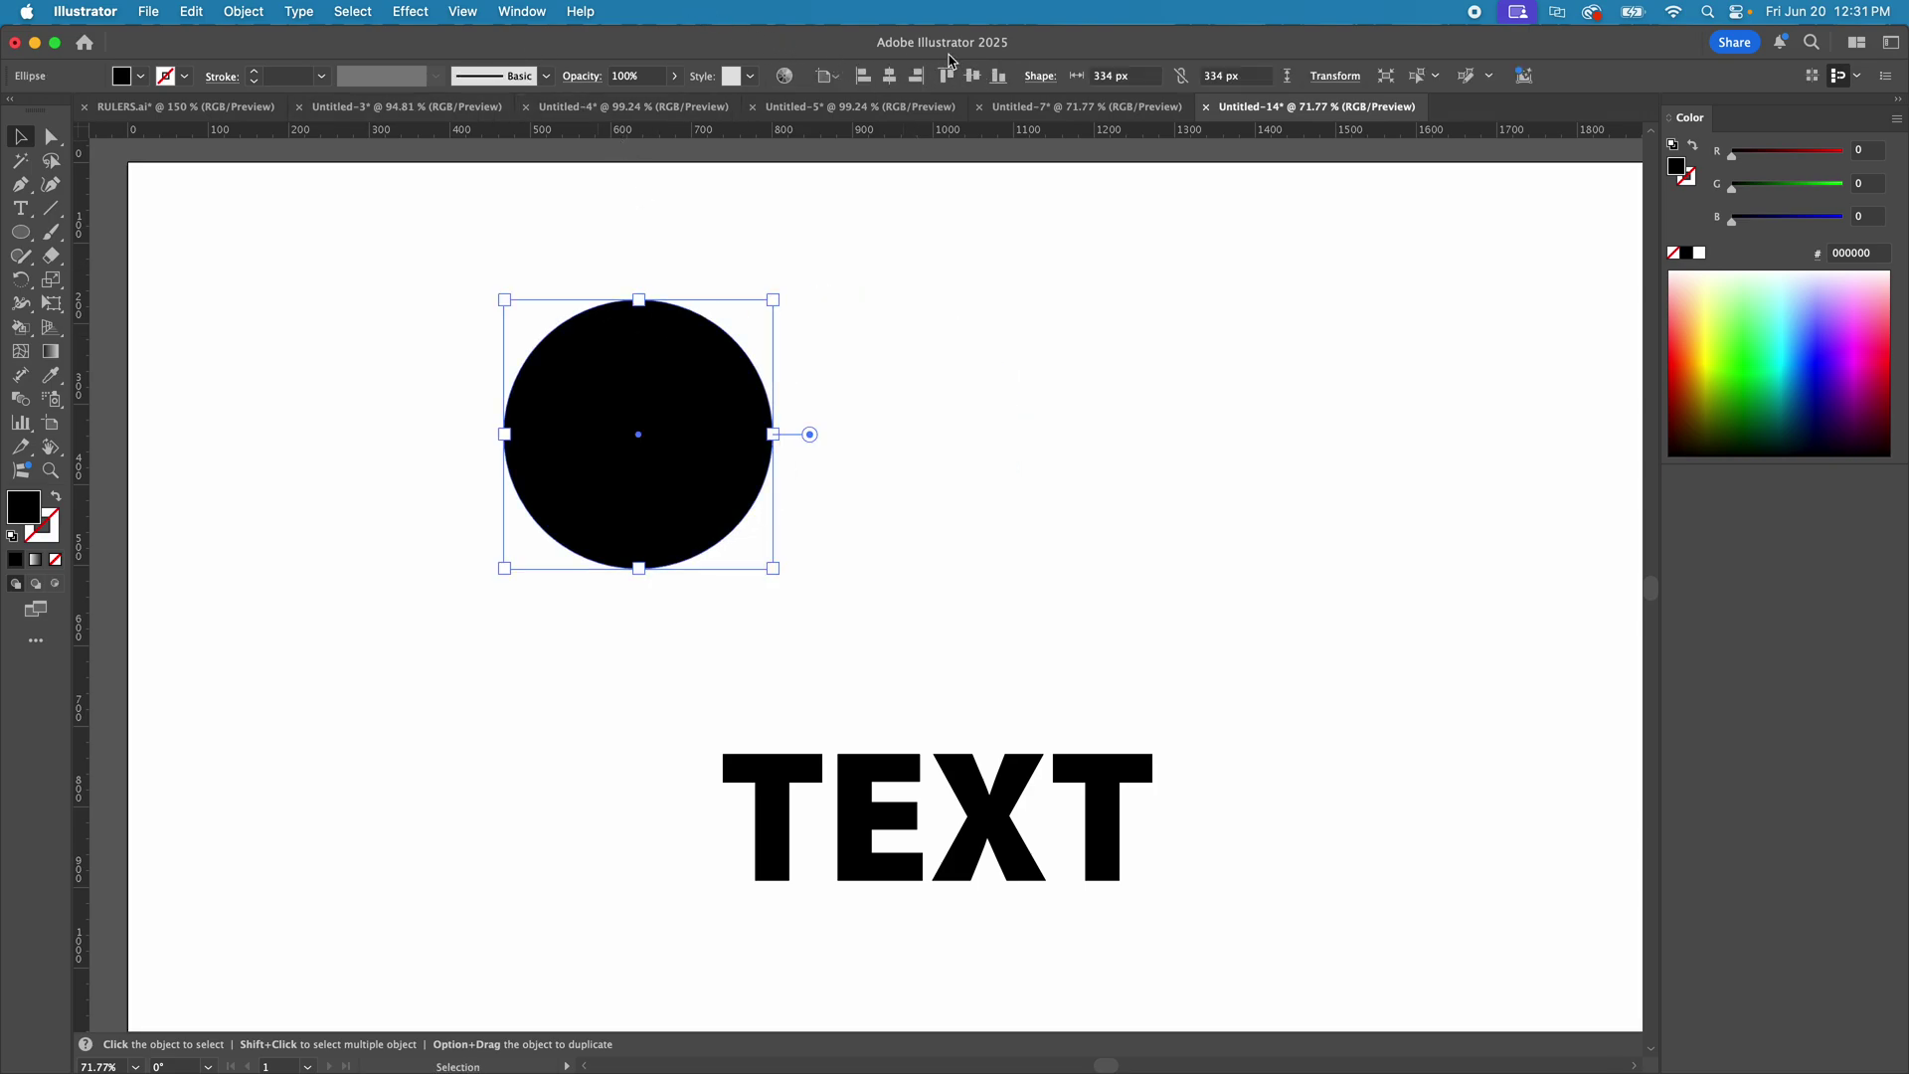
- Check the Align To choices in the Control bar
left_click(838, 79)
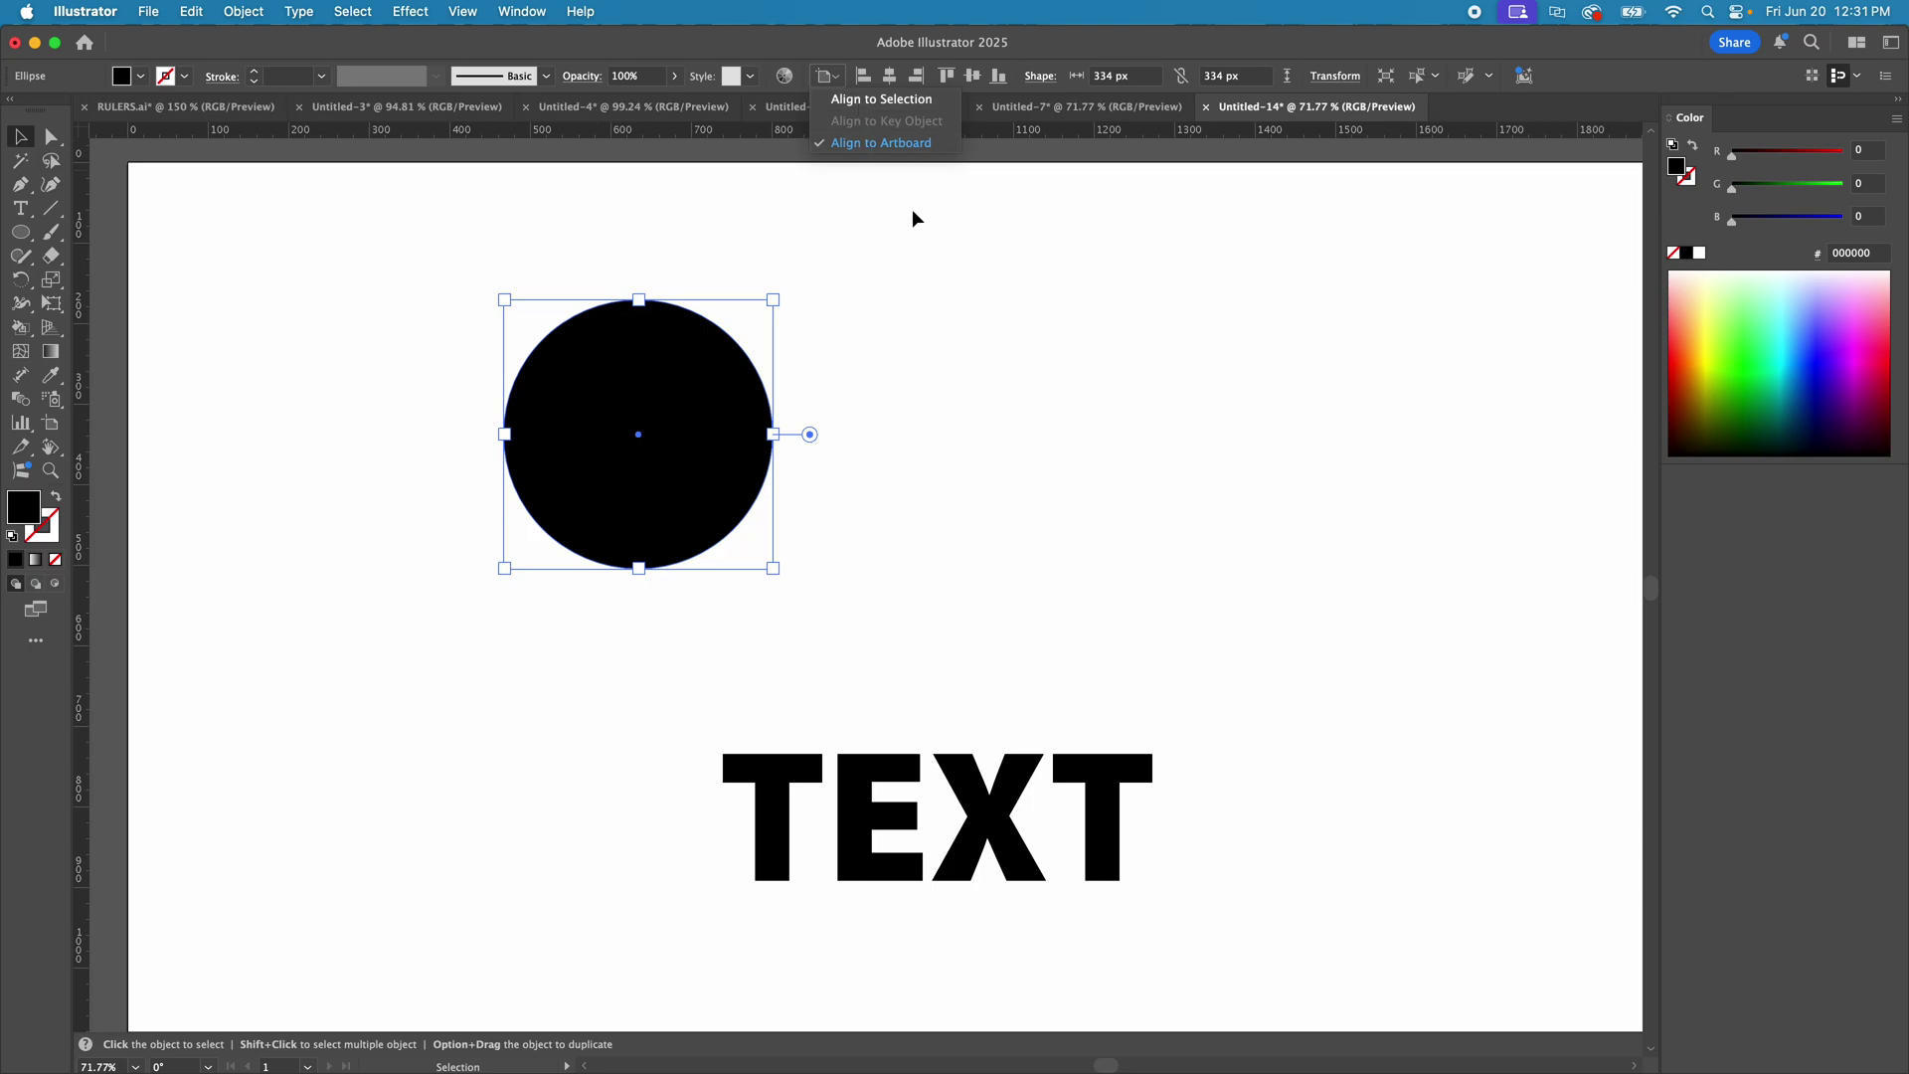
left_click(922, 262)
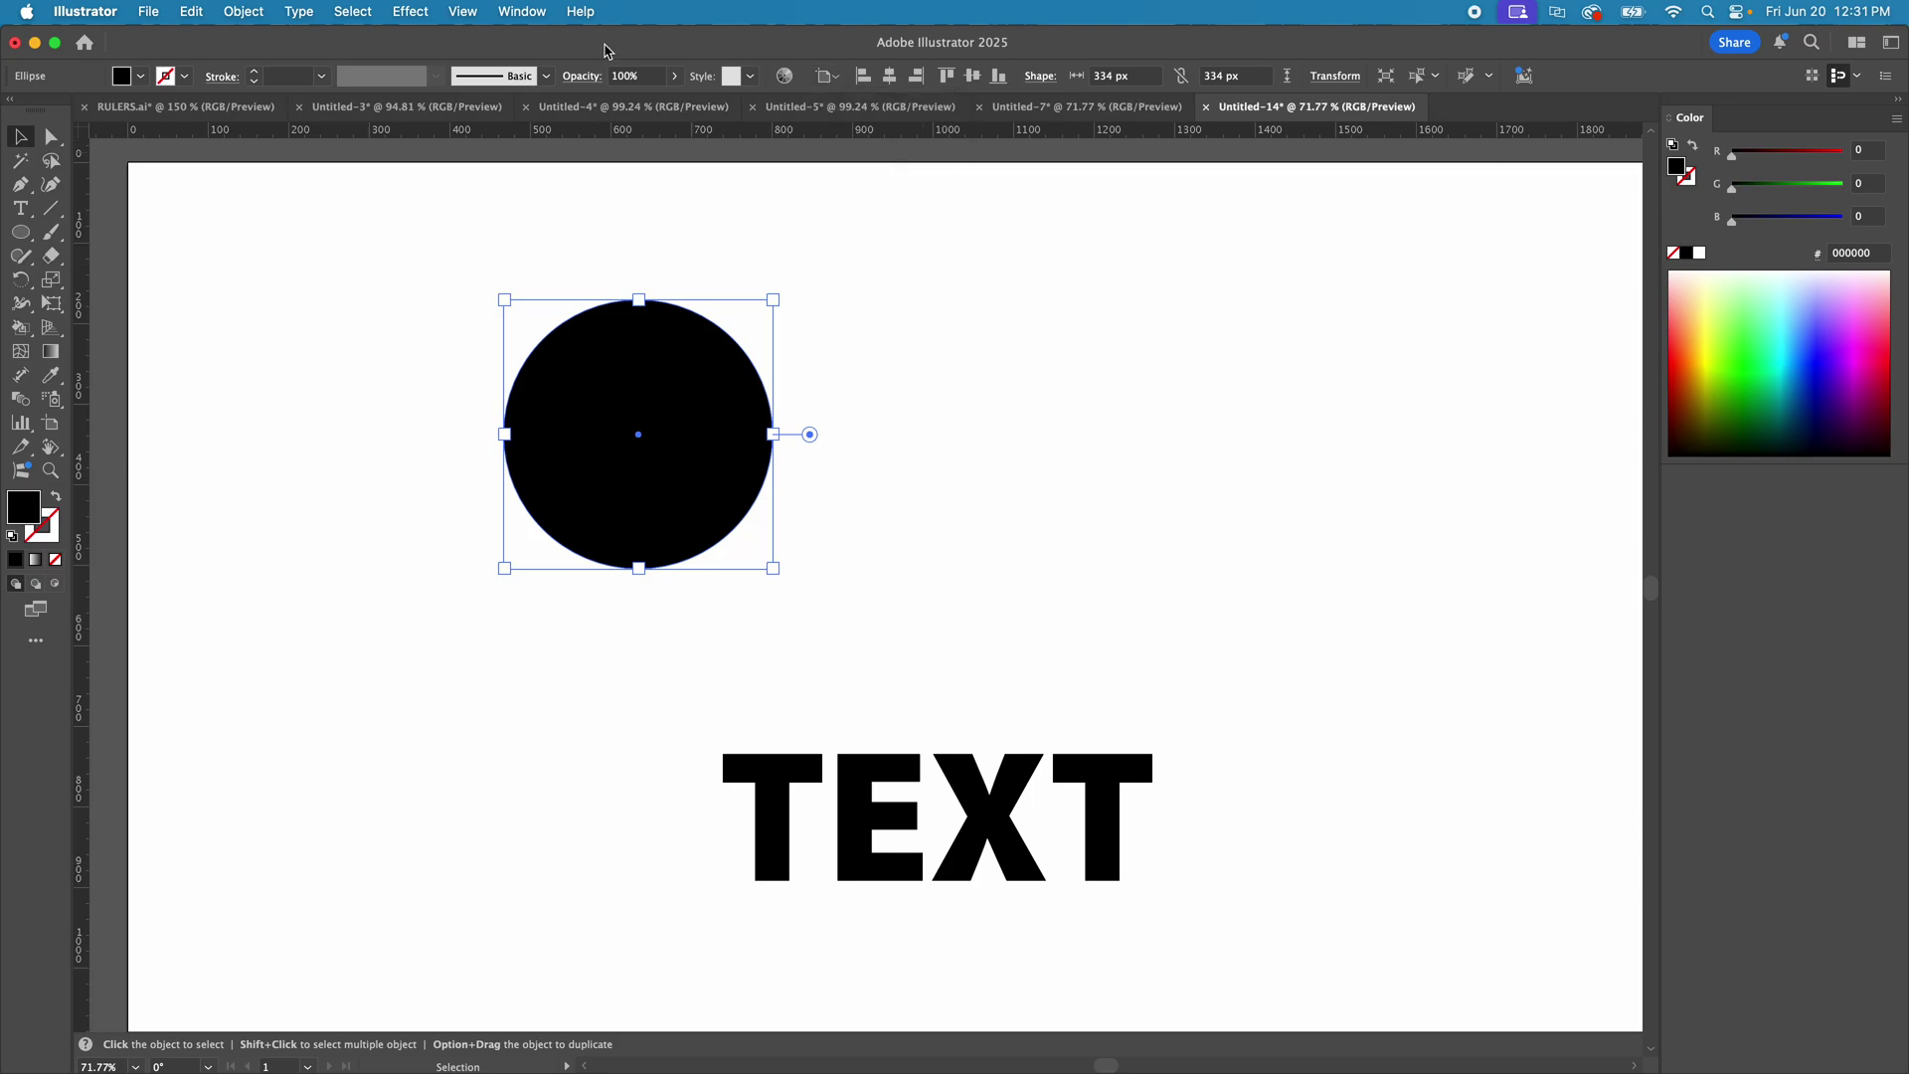
left_click(515, 11)
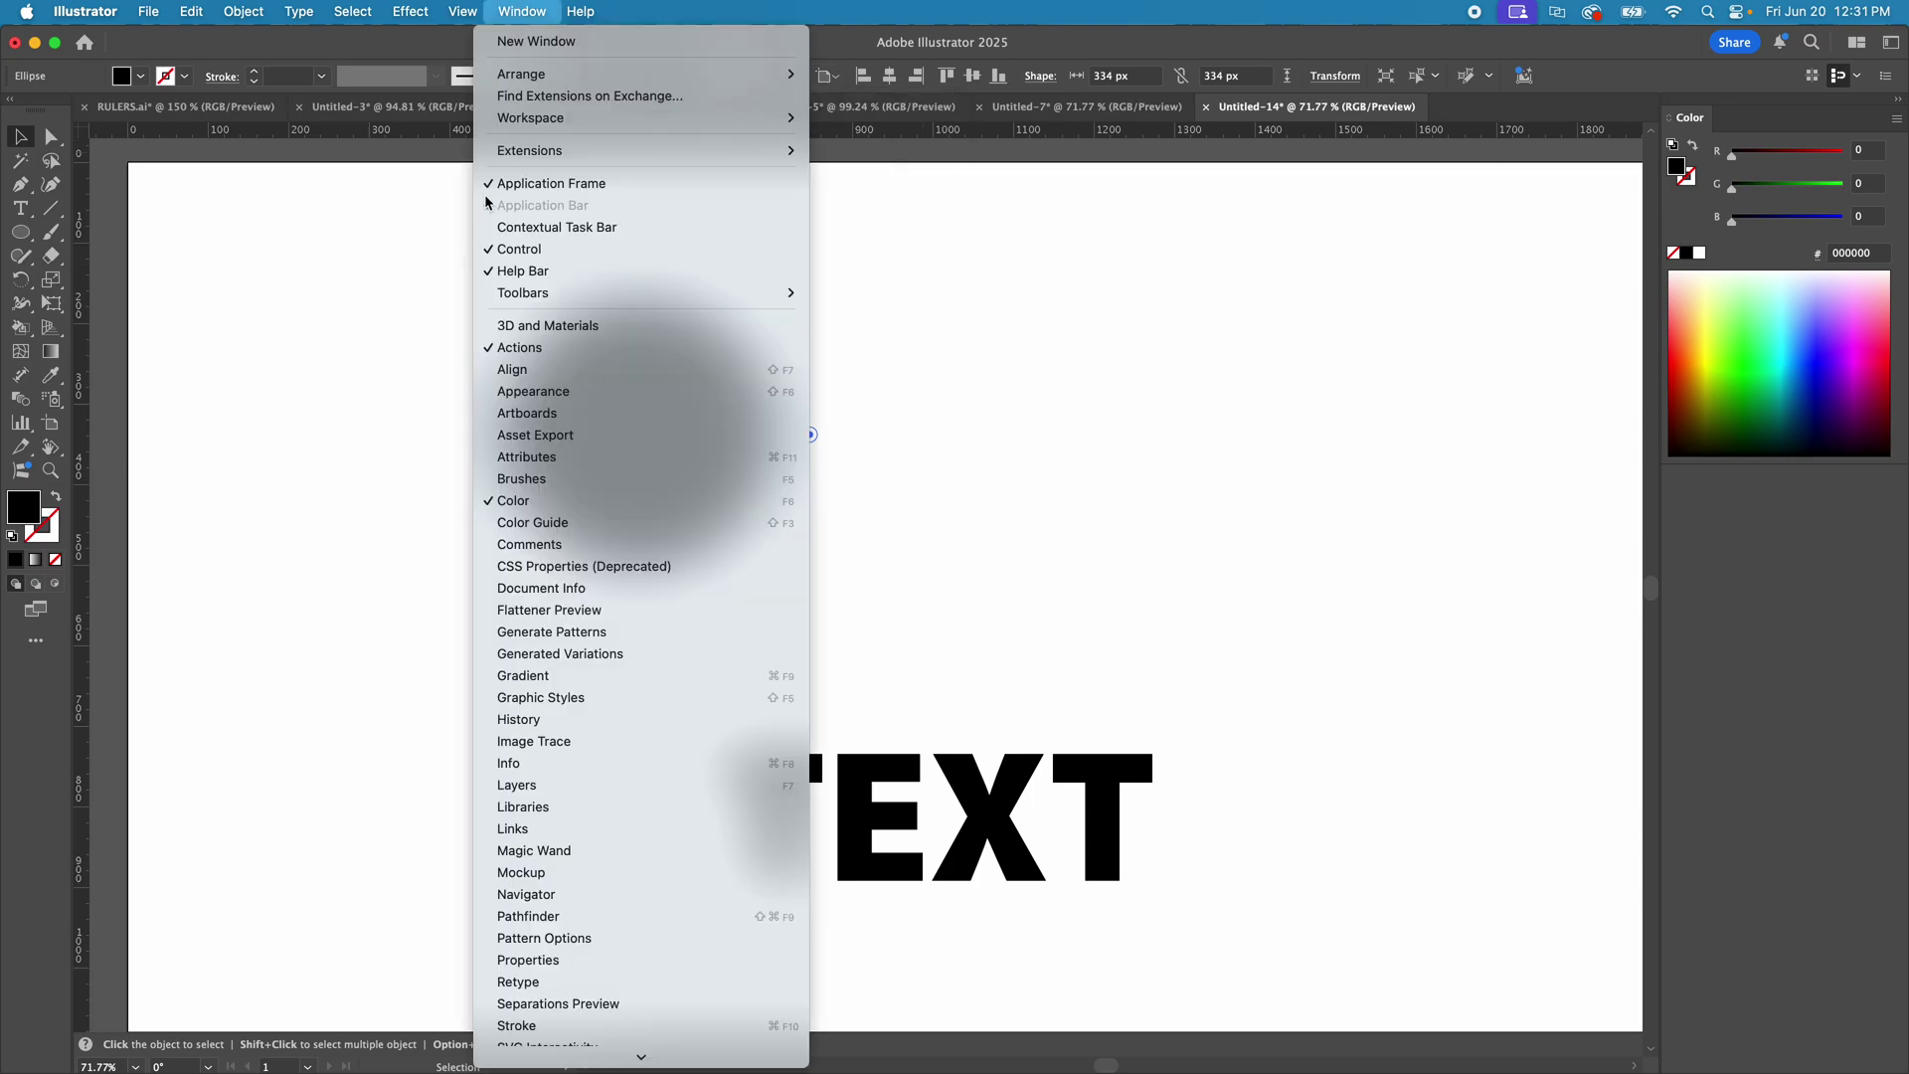
- Open the Align panel with its full alignment options shown, placed beside the artwork
left_click(507, 370)
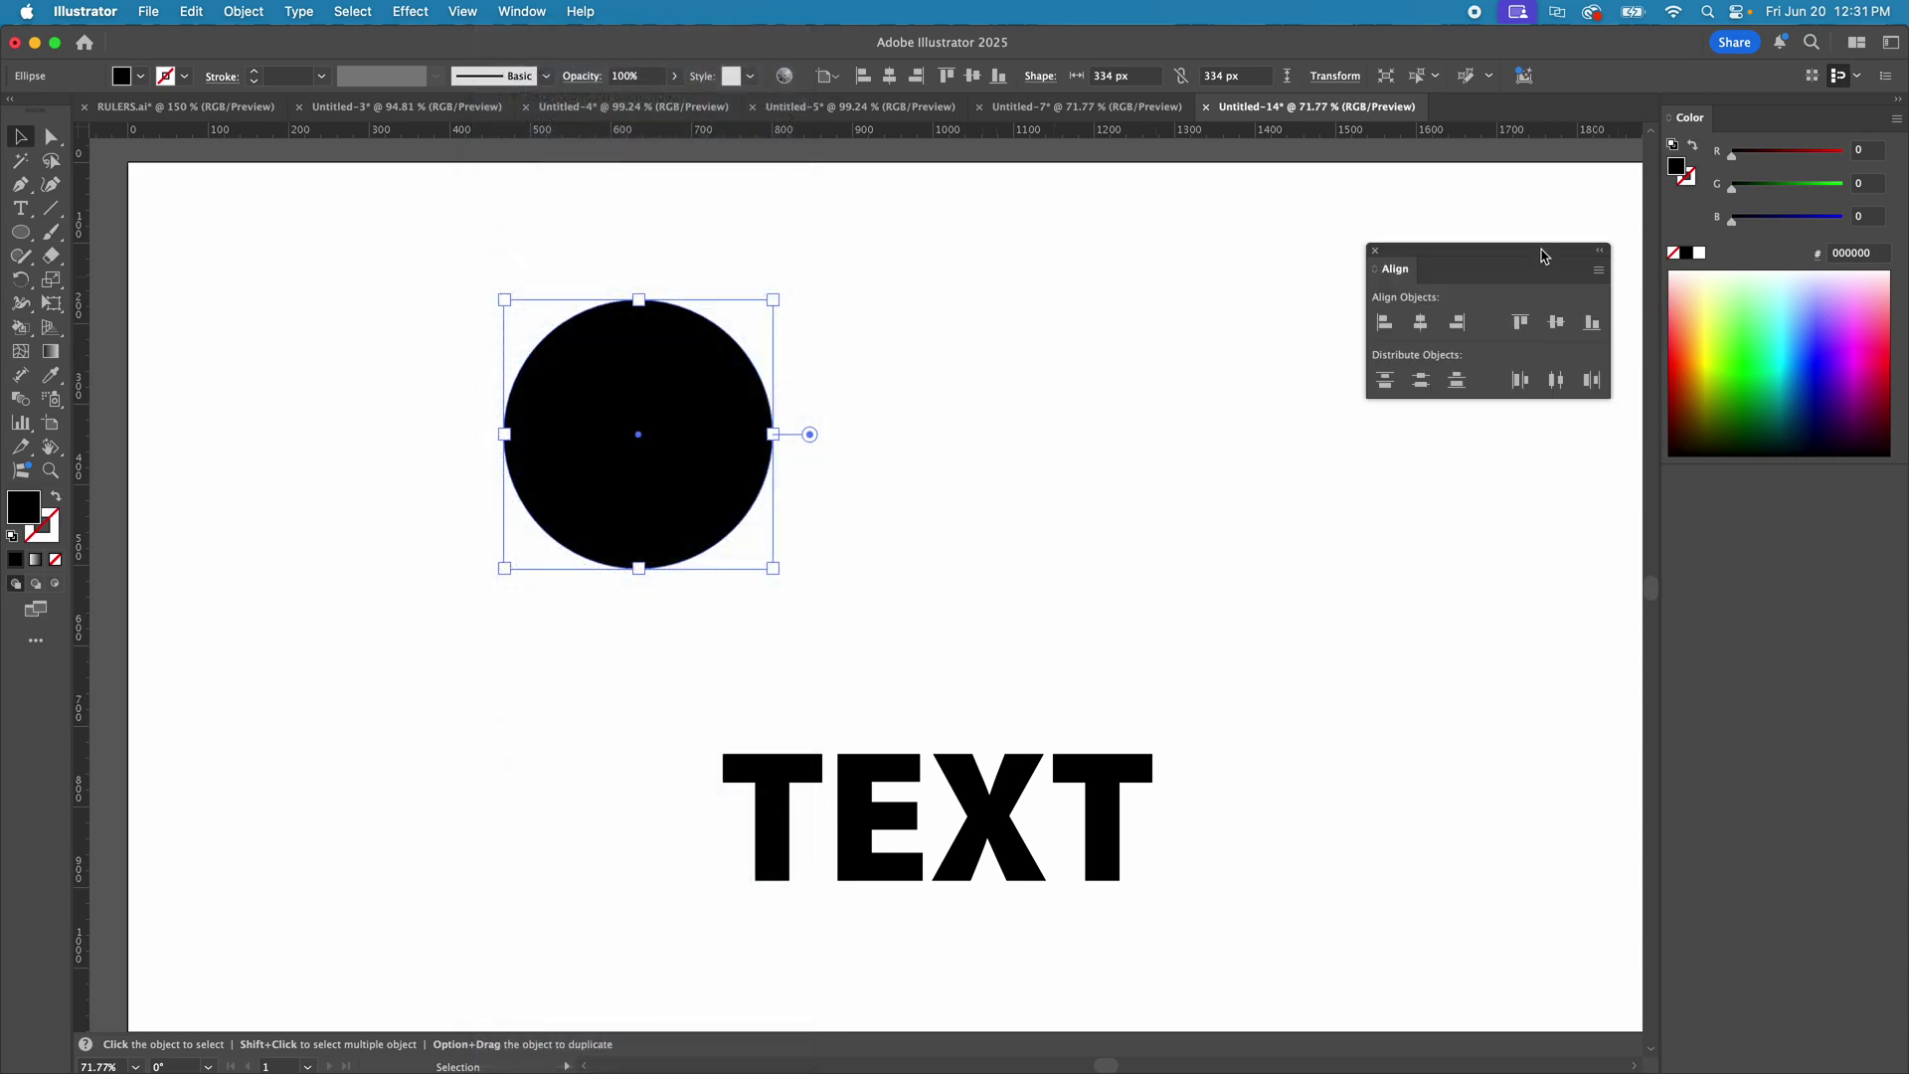
left_click_drag(1541, 257, 1041, 250)
left_click(1099, 264)
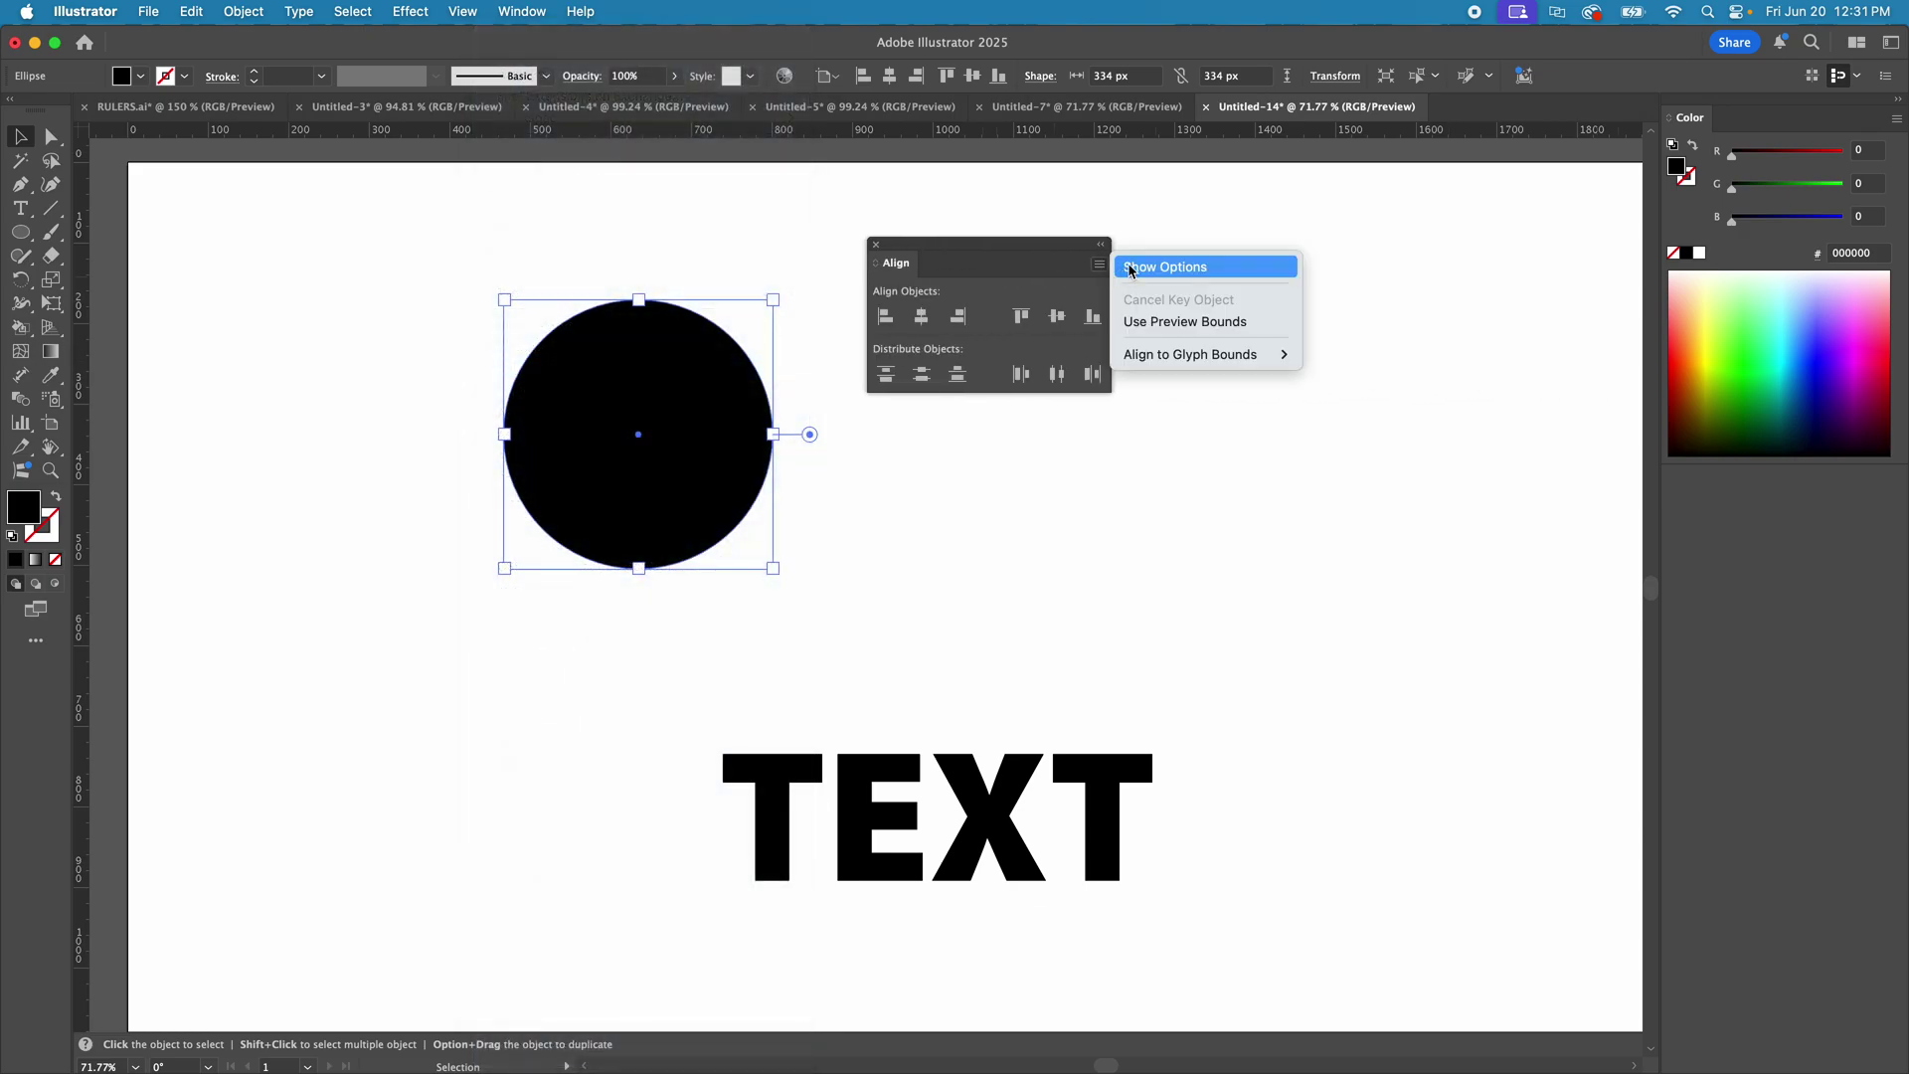
left_click(1131, 269)
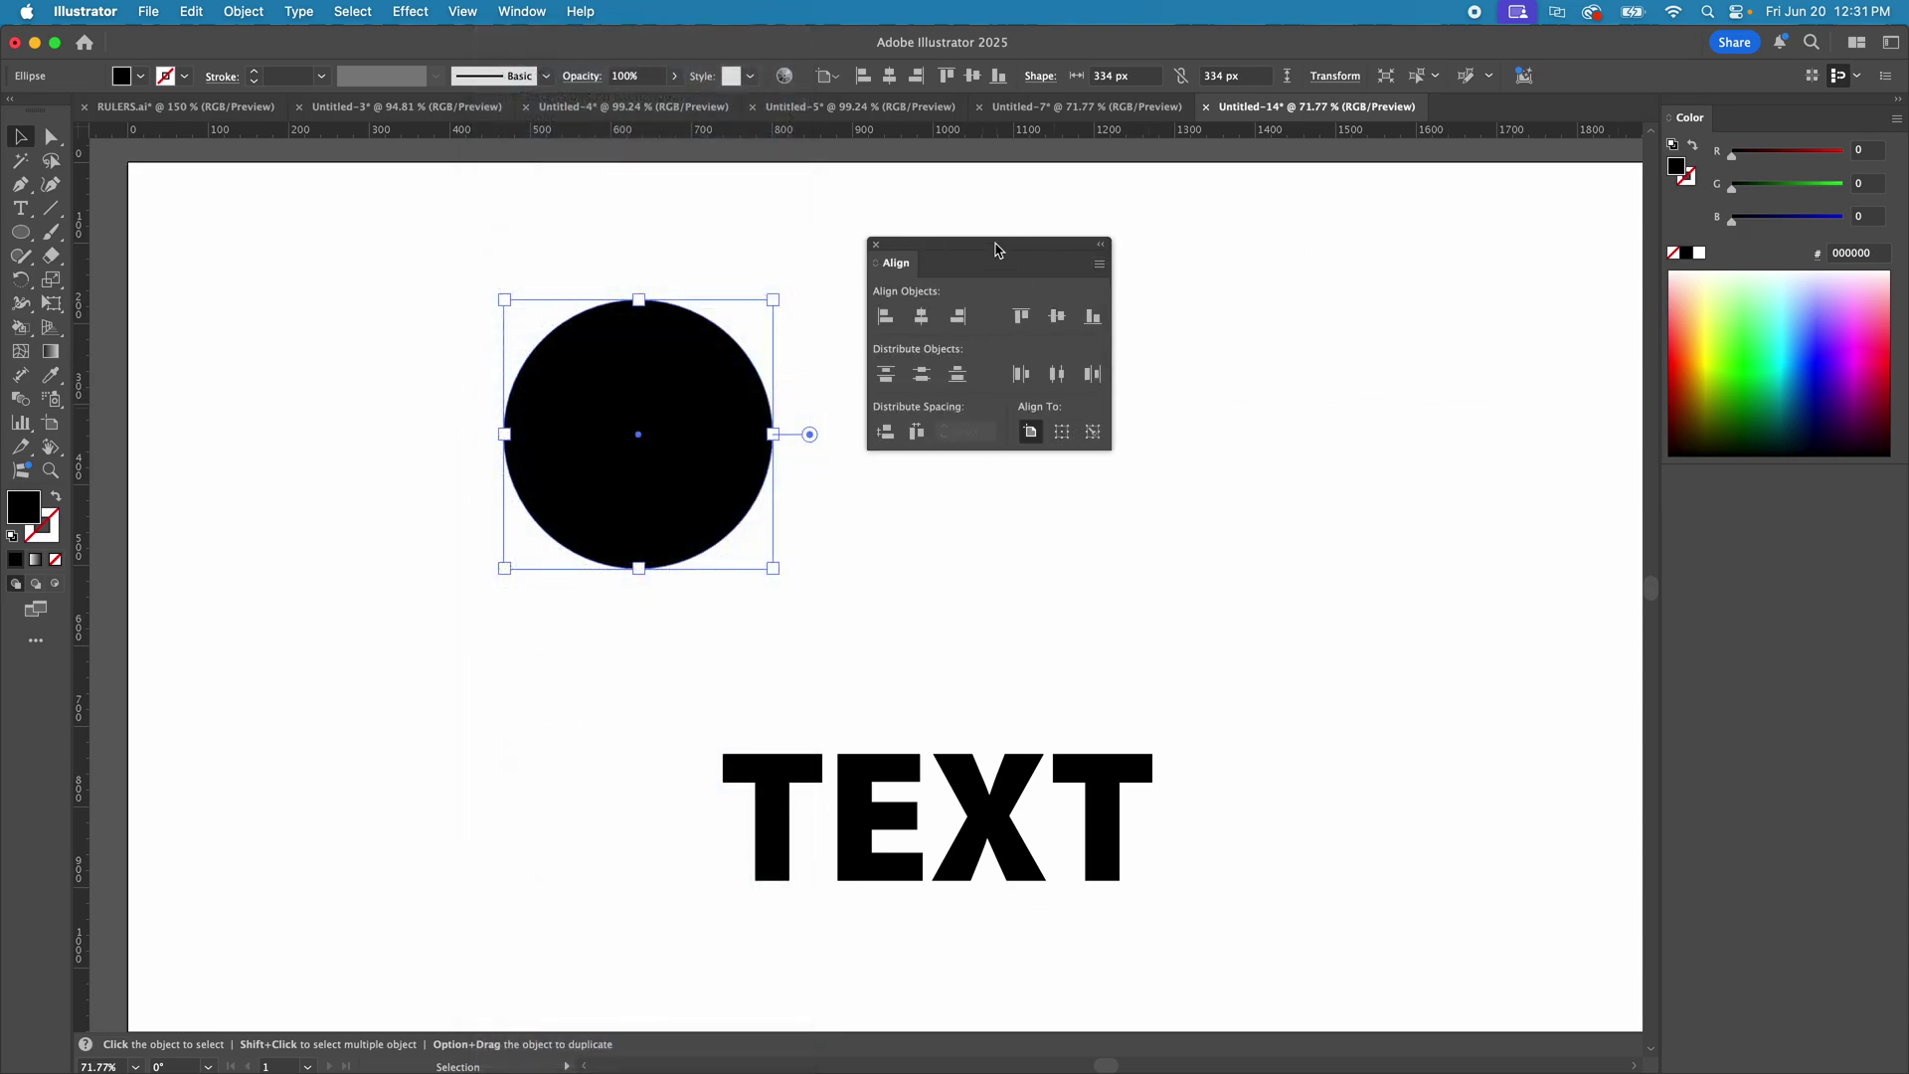
left_click_drag(998, 248, 1101, 266)
- Centre the black circle horizontally and vertically on the artboard and move TEXT about 100 px lower
left_click(788, 445)
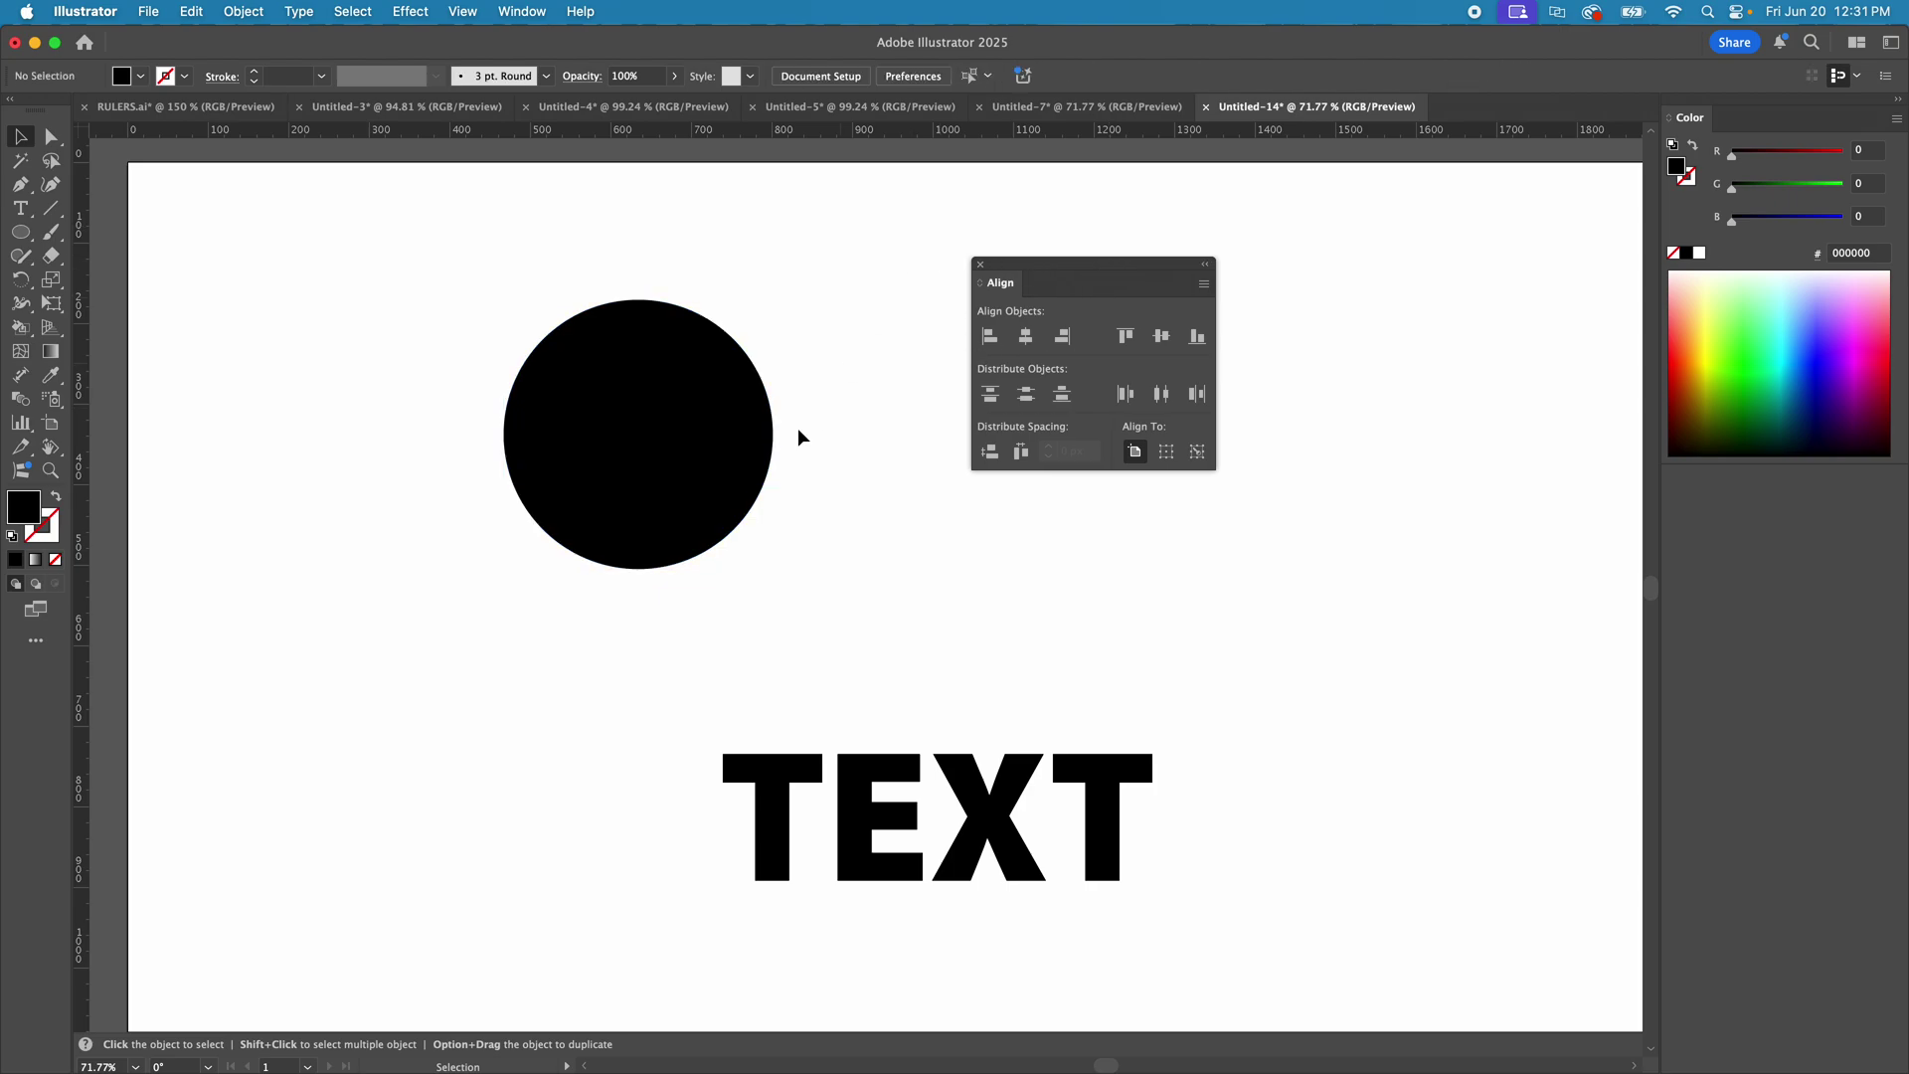
left_click(724, 442)
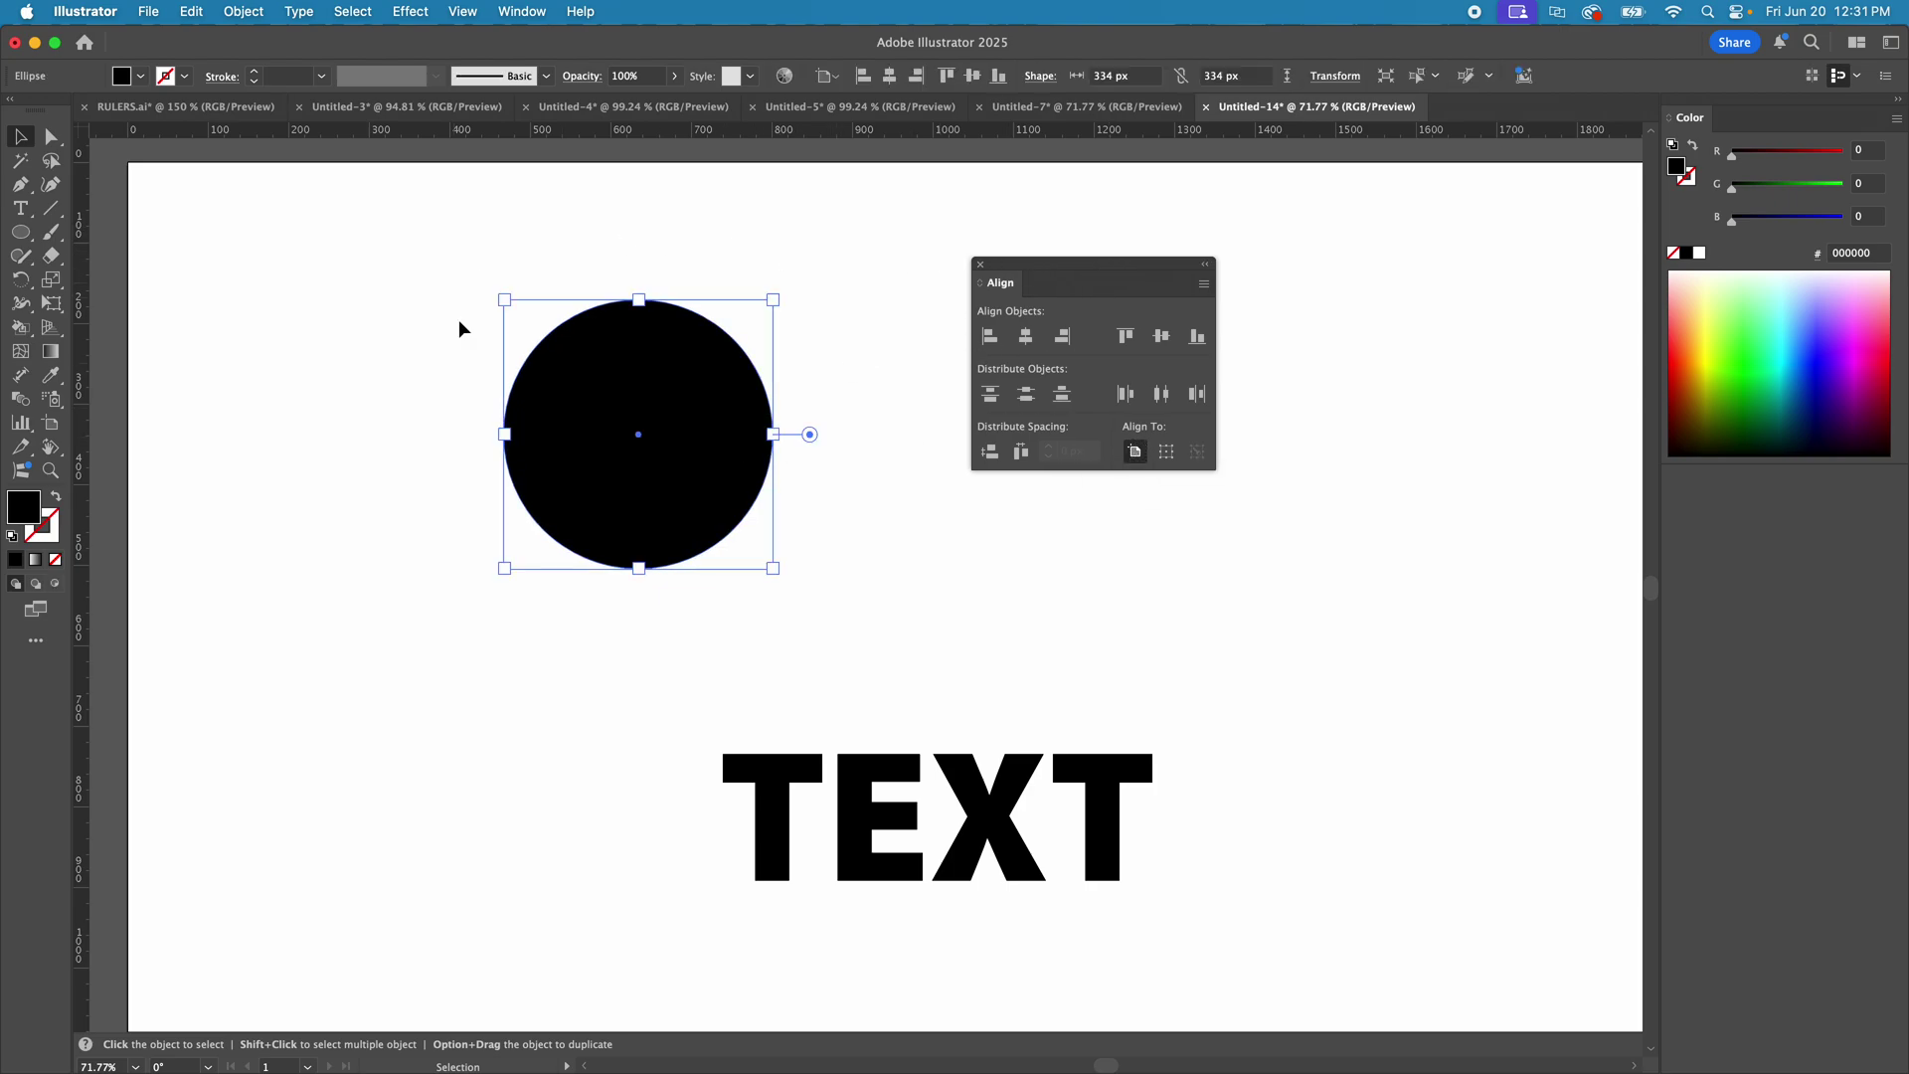
left_click(879, 321)
left_click(669, 362)
left_click(1030, 339)
left_click_drag(1100, 273, 1386, 286)
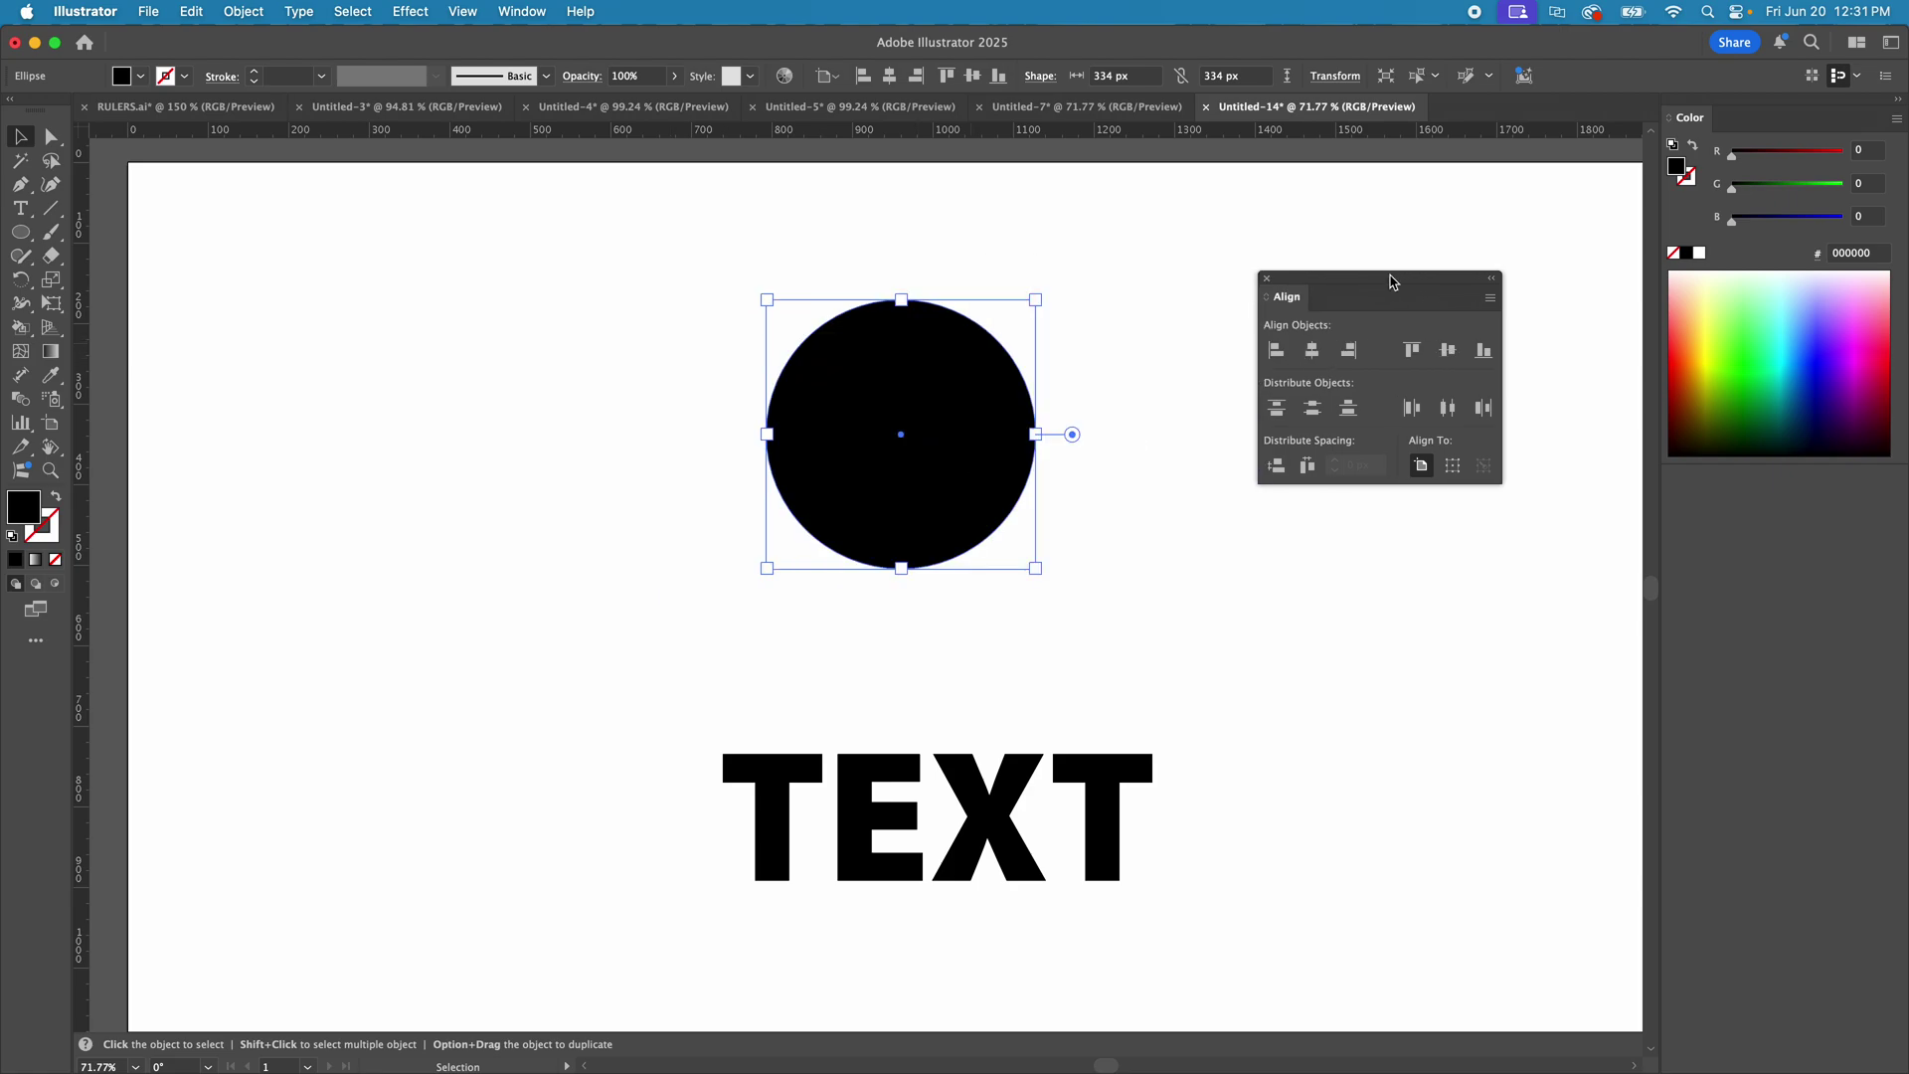
left_click(1447, 350)
left_click_drag(1109, 786, 1102, 888)
- Try the left, right, top and bottom align buttons on the circle, ending centred both ways
left_click(921, 538)
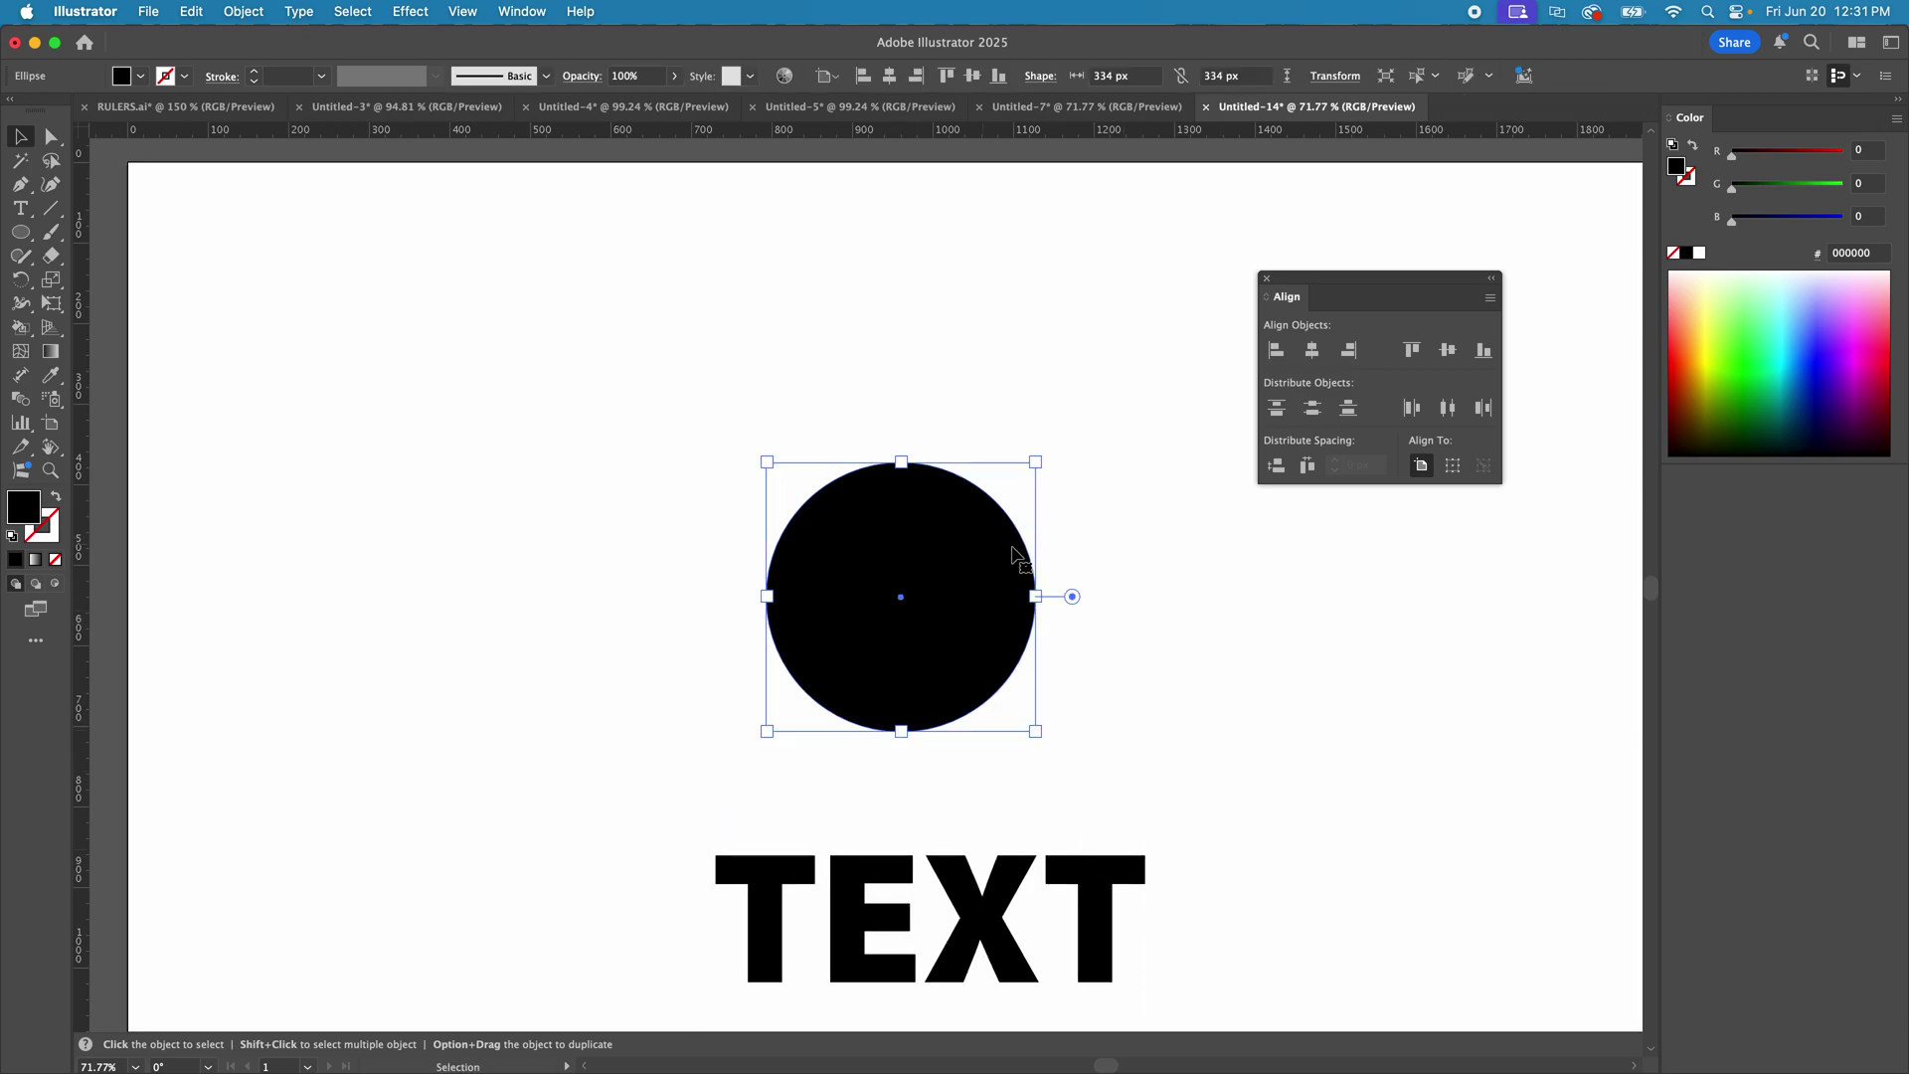
left_click(1166, 562)
left_click(891, 532)
left_click(1293, 355)
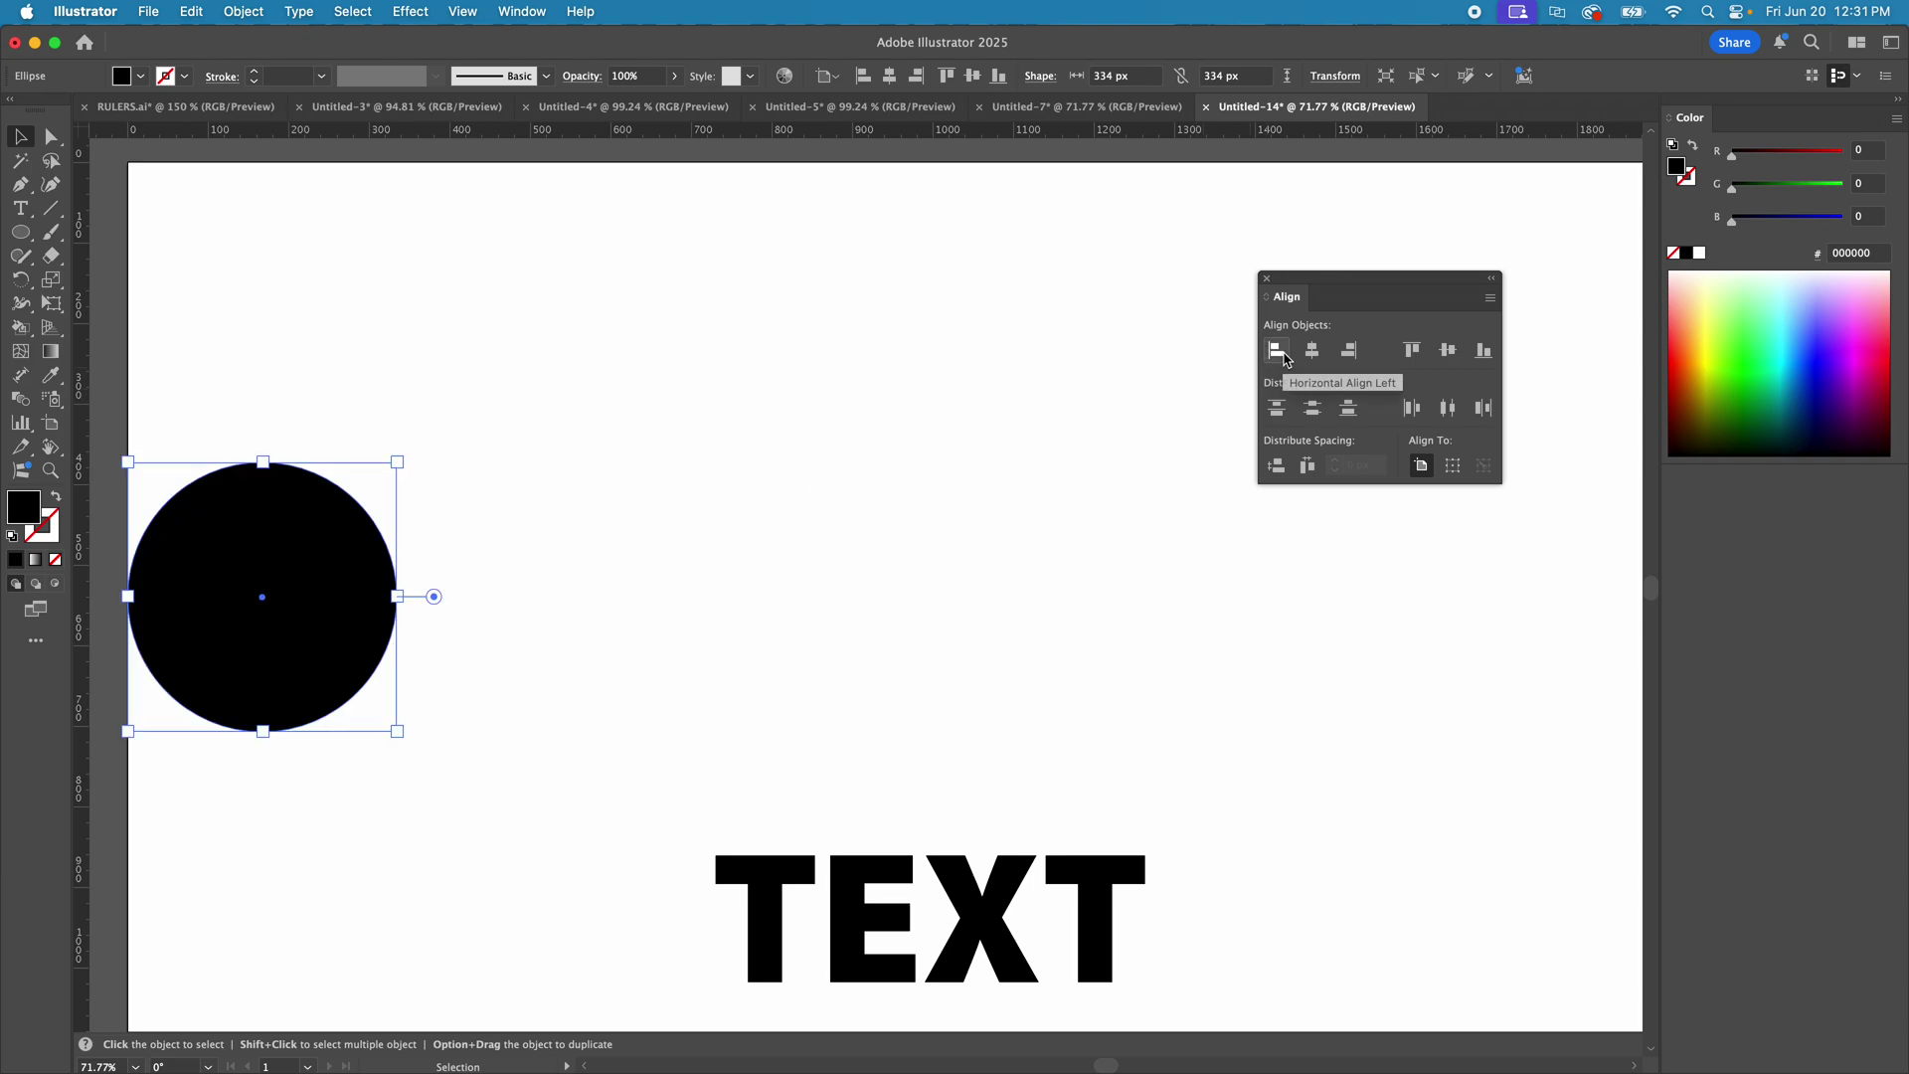
left_click(1349, 350)
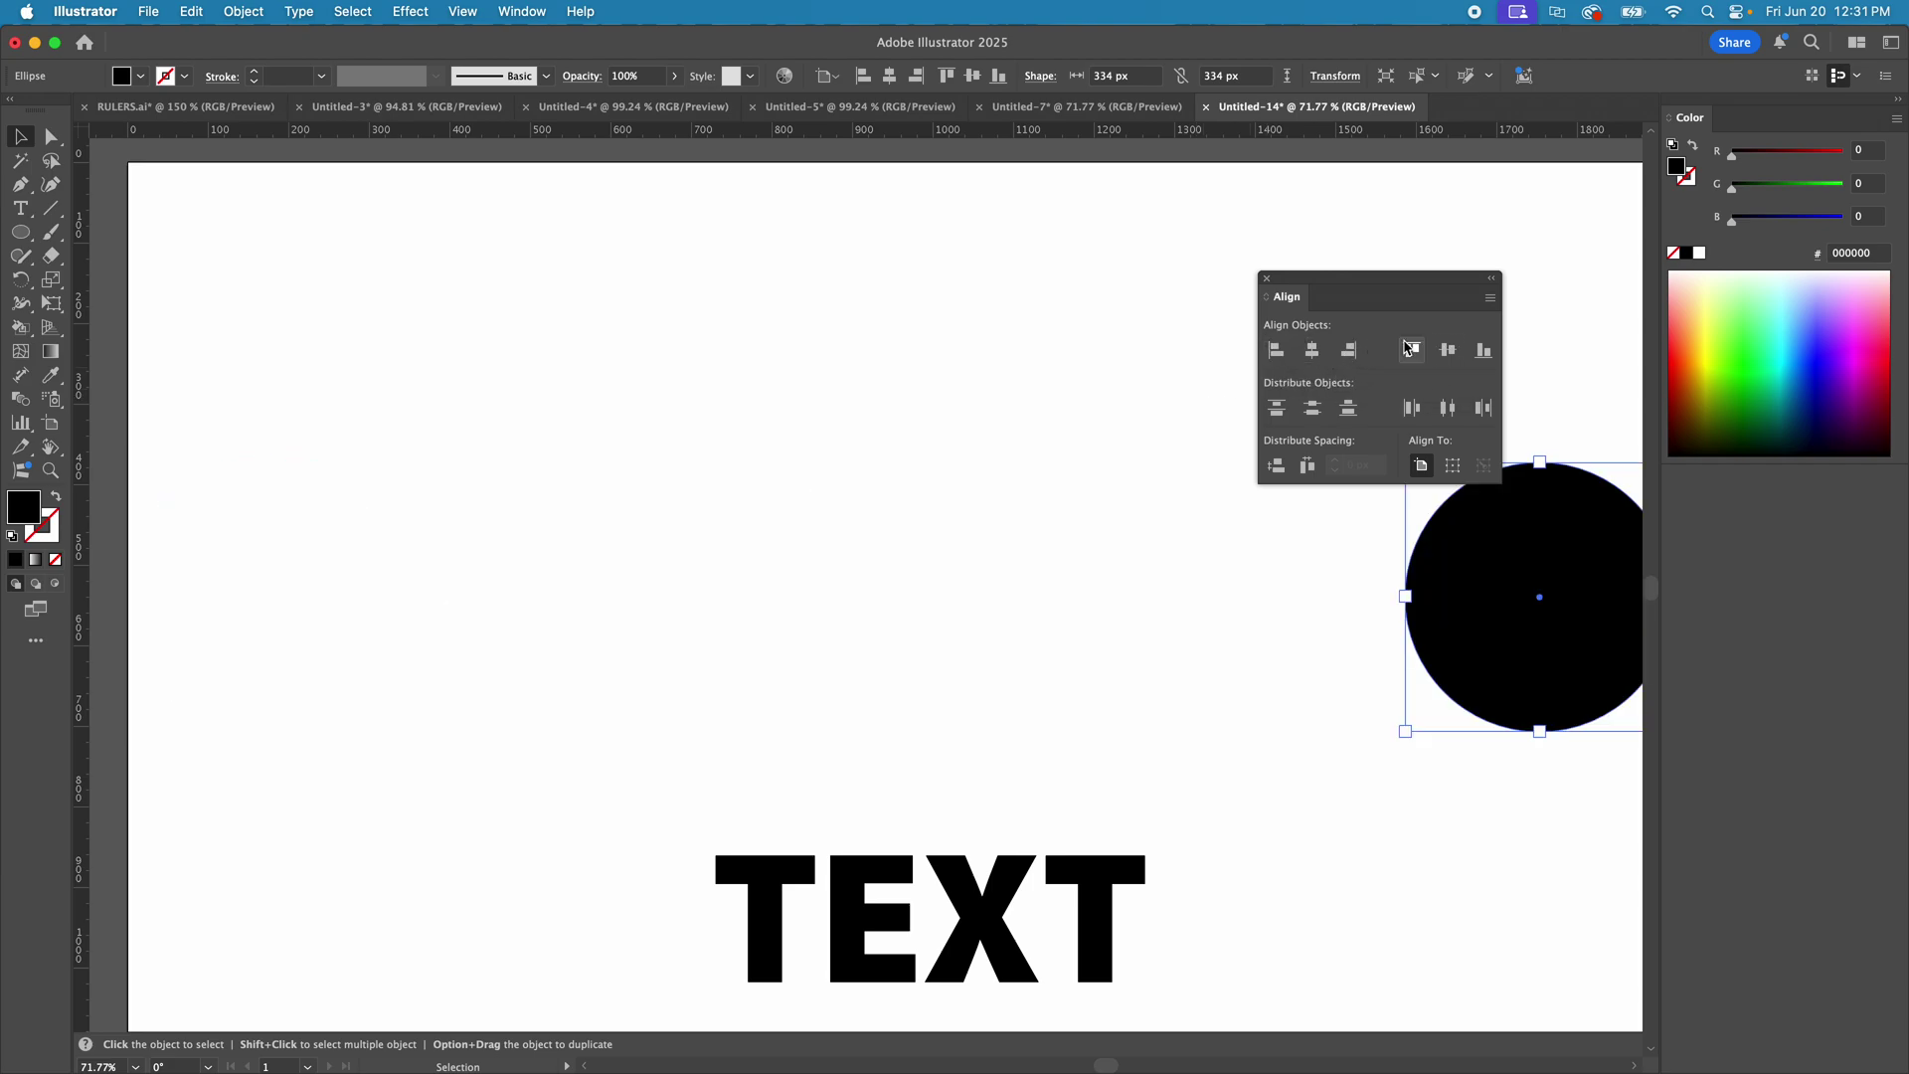
left_click(1312, 350)
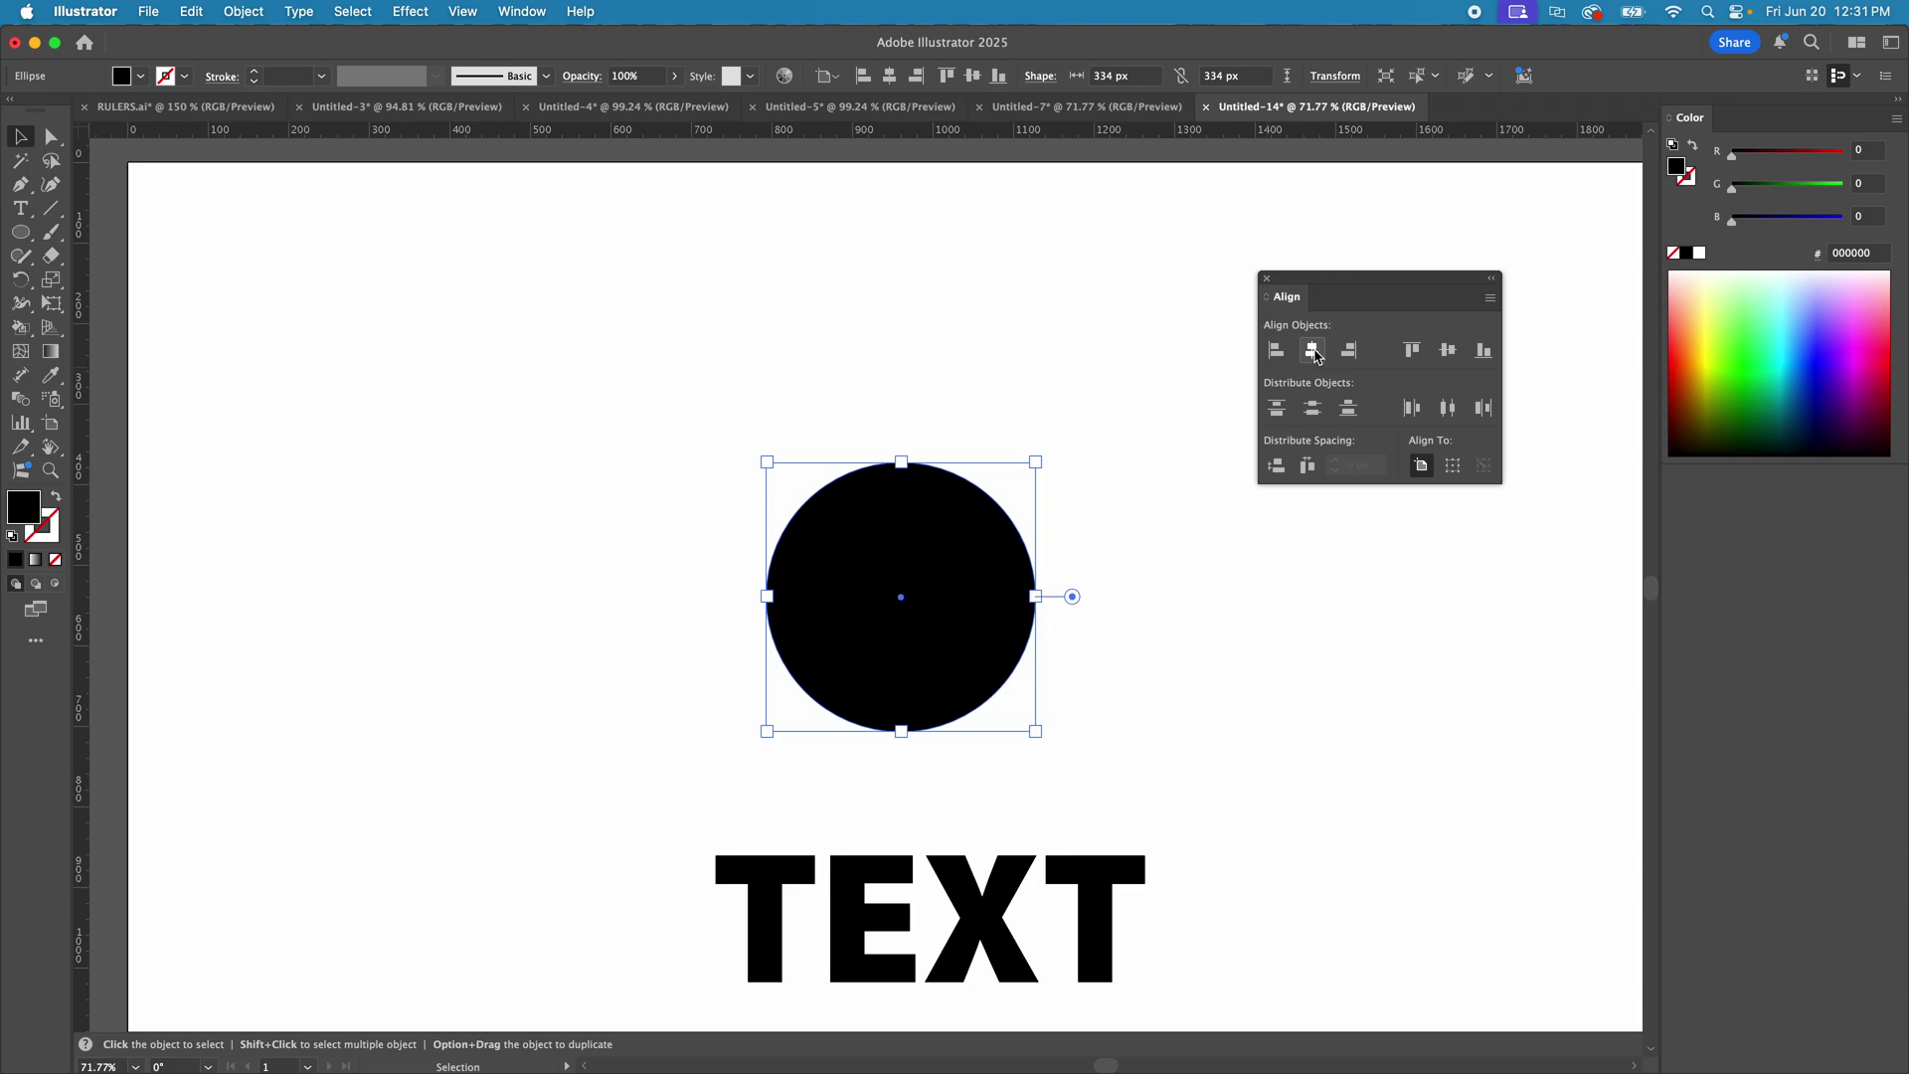
left_click(1412, 350)
left_click(1483, 350)
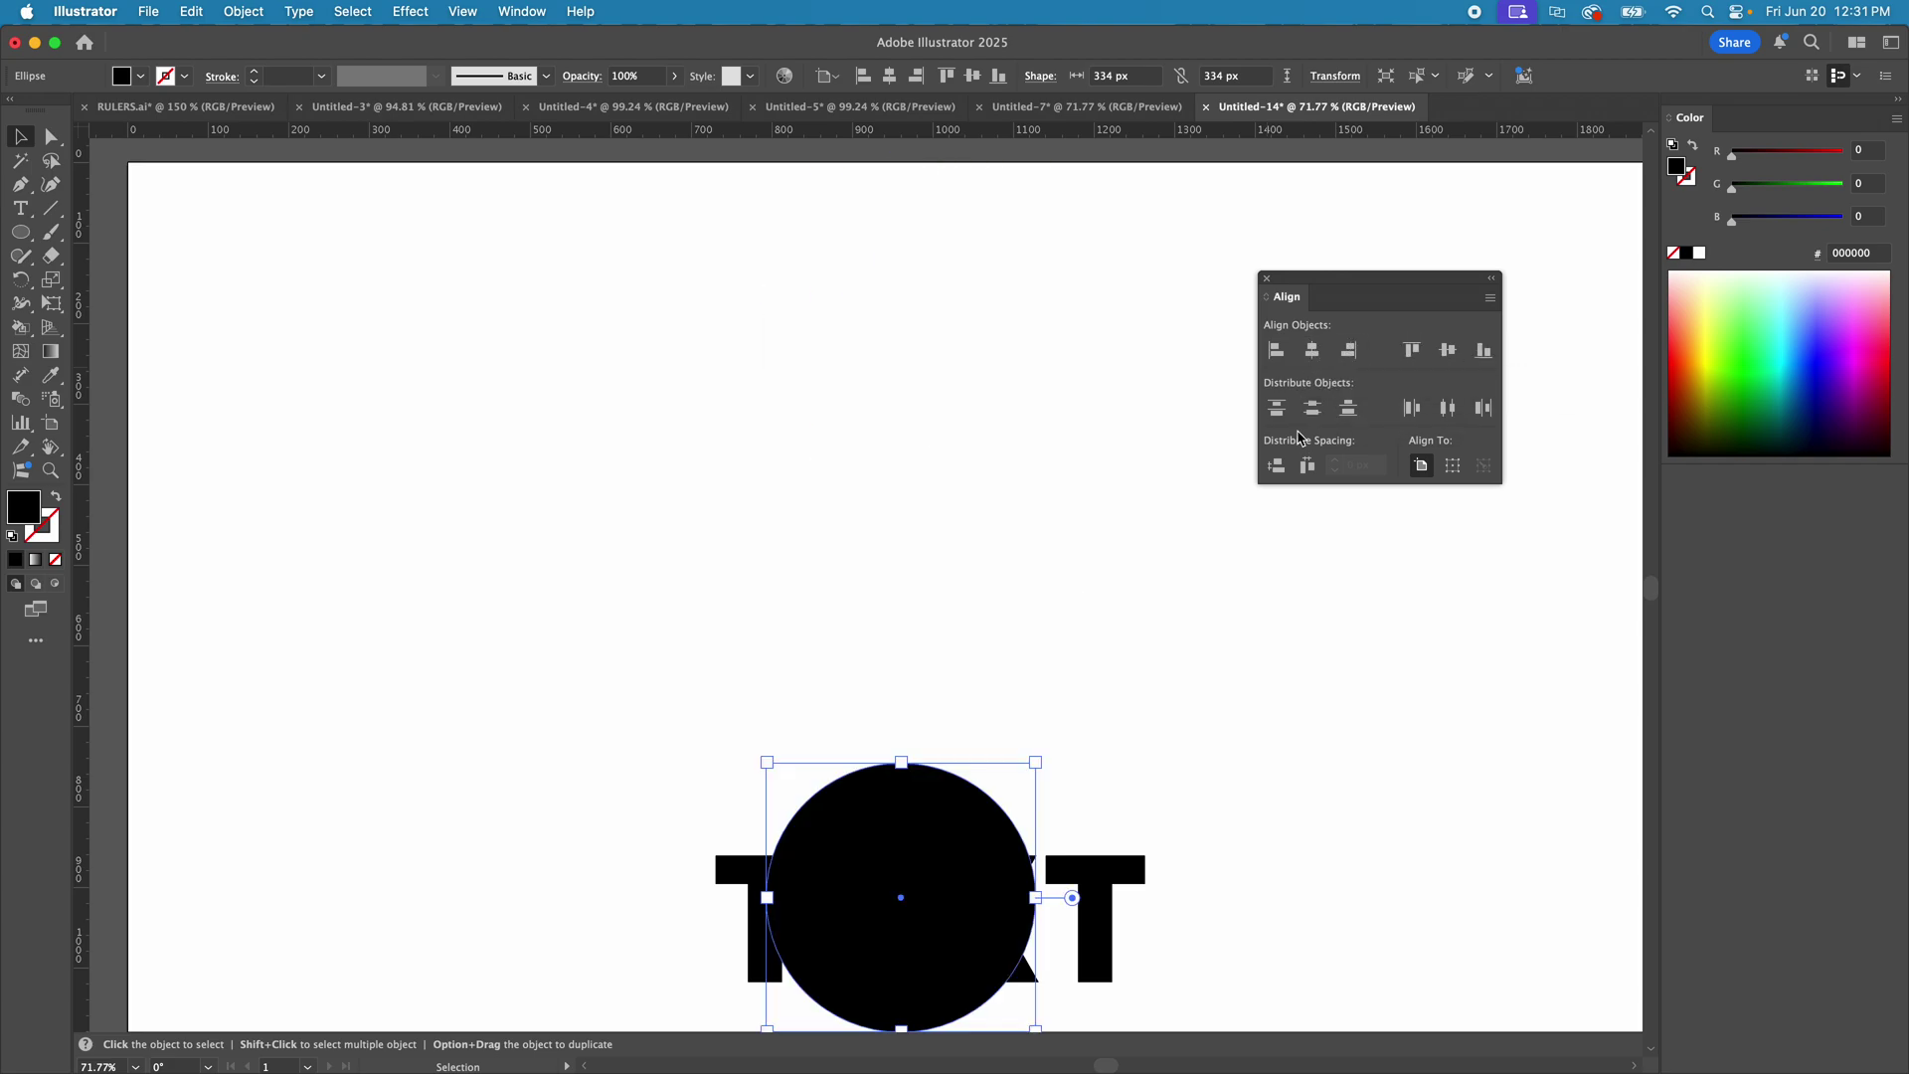
left_click(1448, 350)
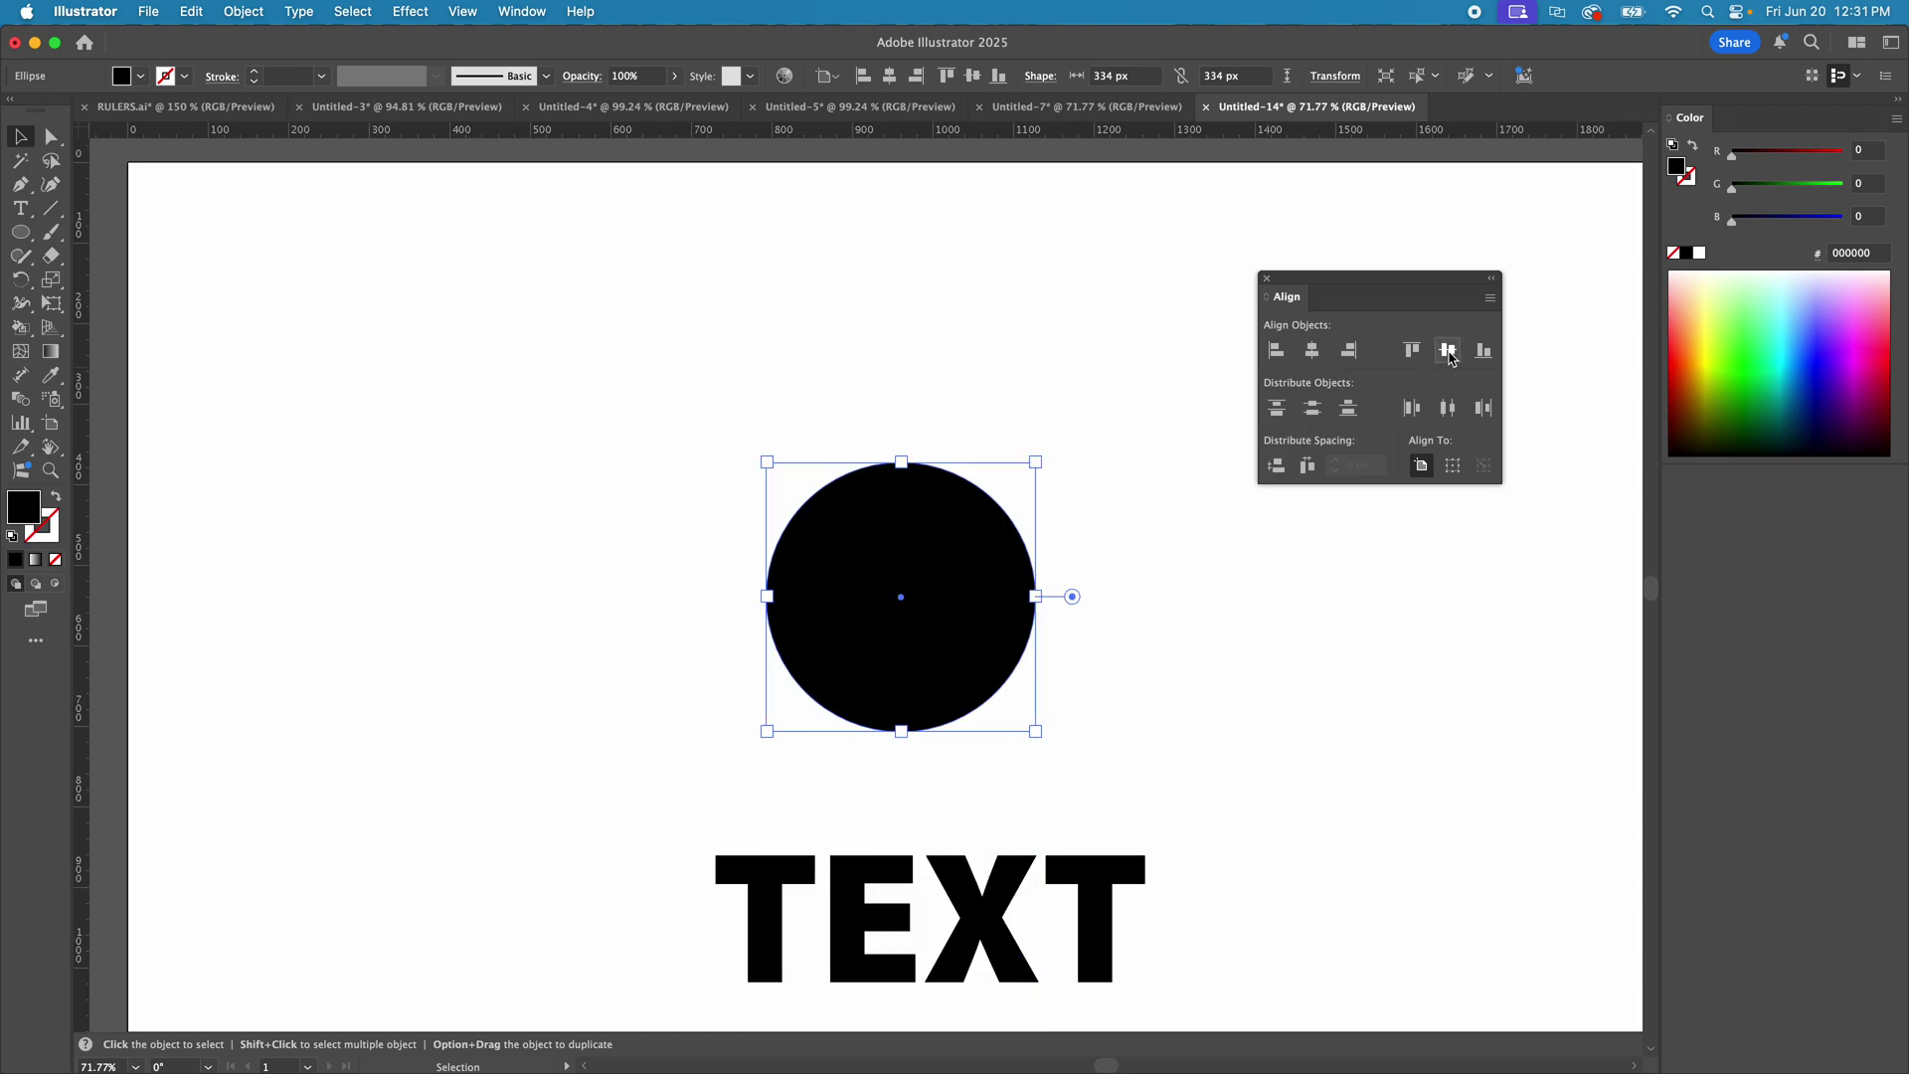
left_click(1185, 563)
left_click(989, 583)
- Move the black circle up-left, then centre the circle and TEXT horizontally on each other
left_click_drag(950, 624, 544, 470)
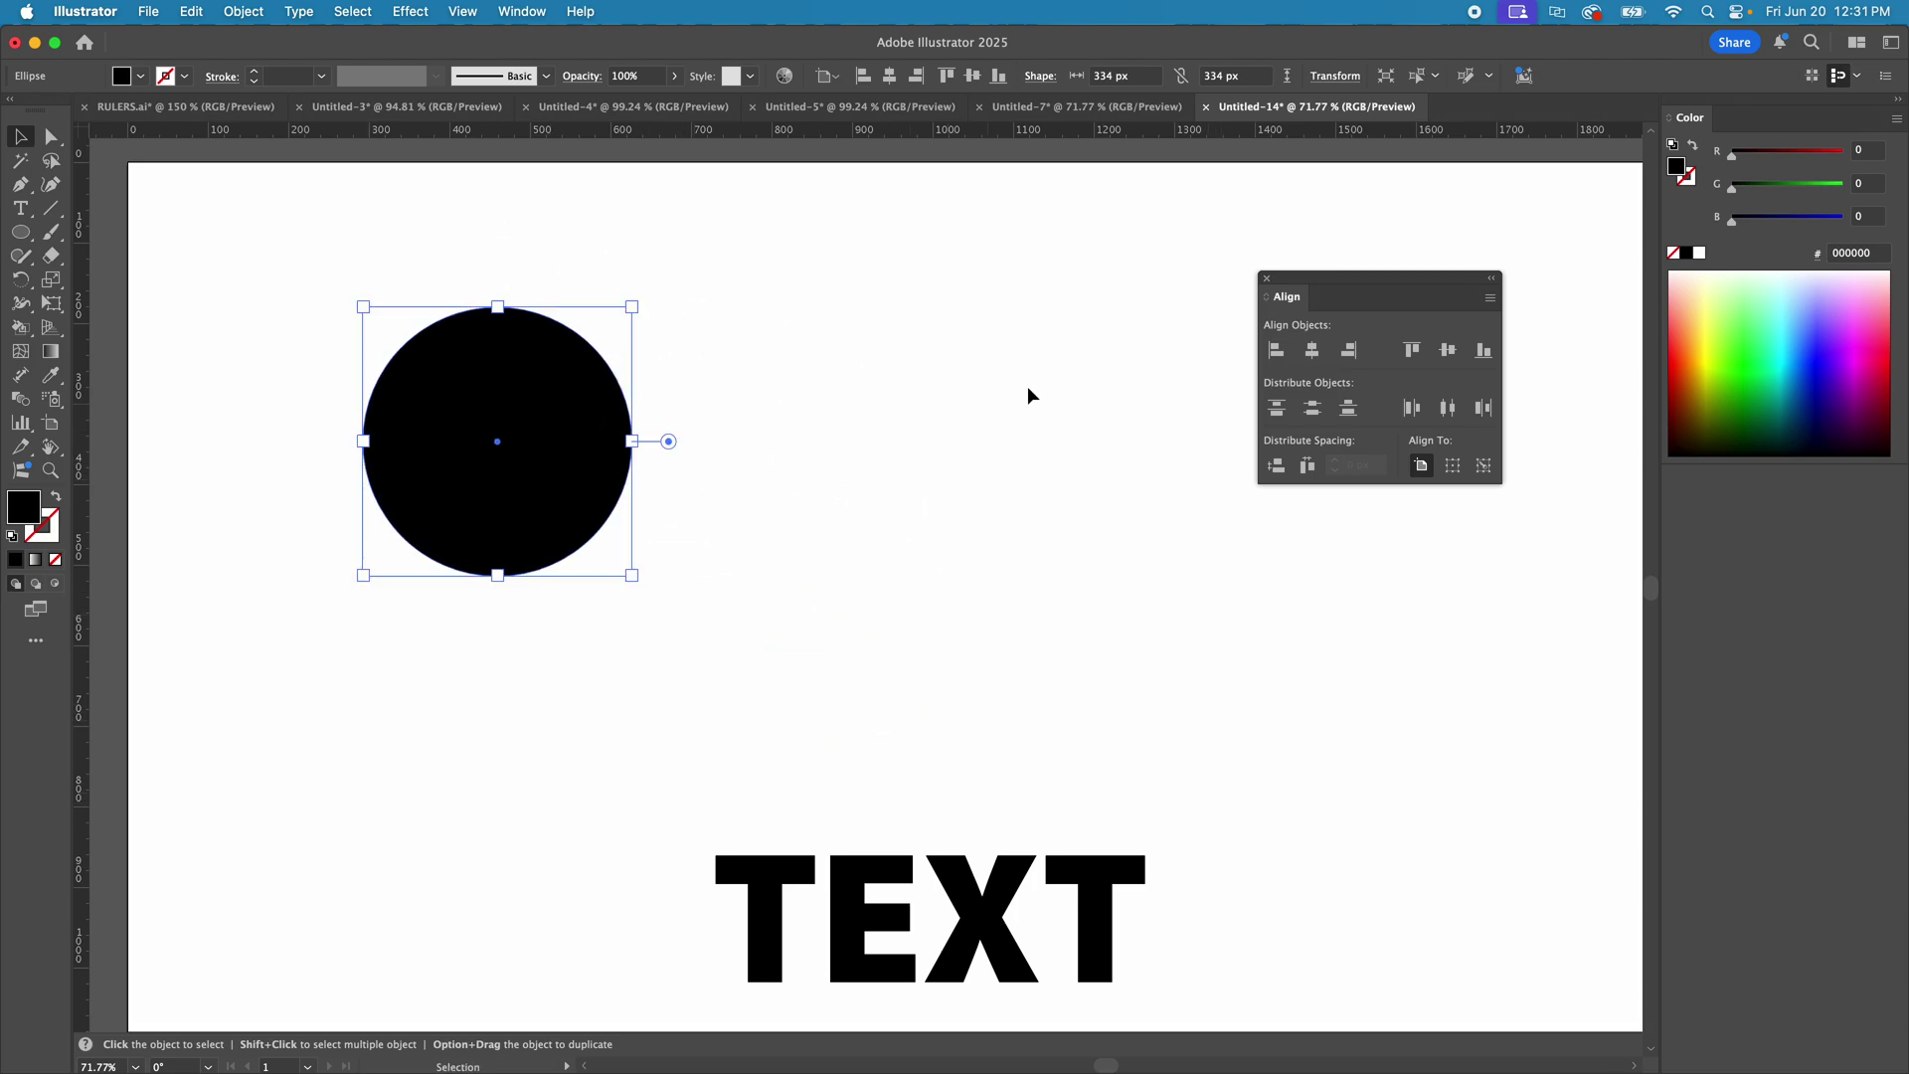
left_click_drag(694, 931, 467, 963)
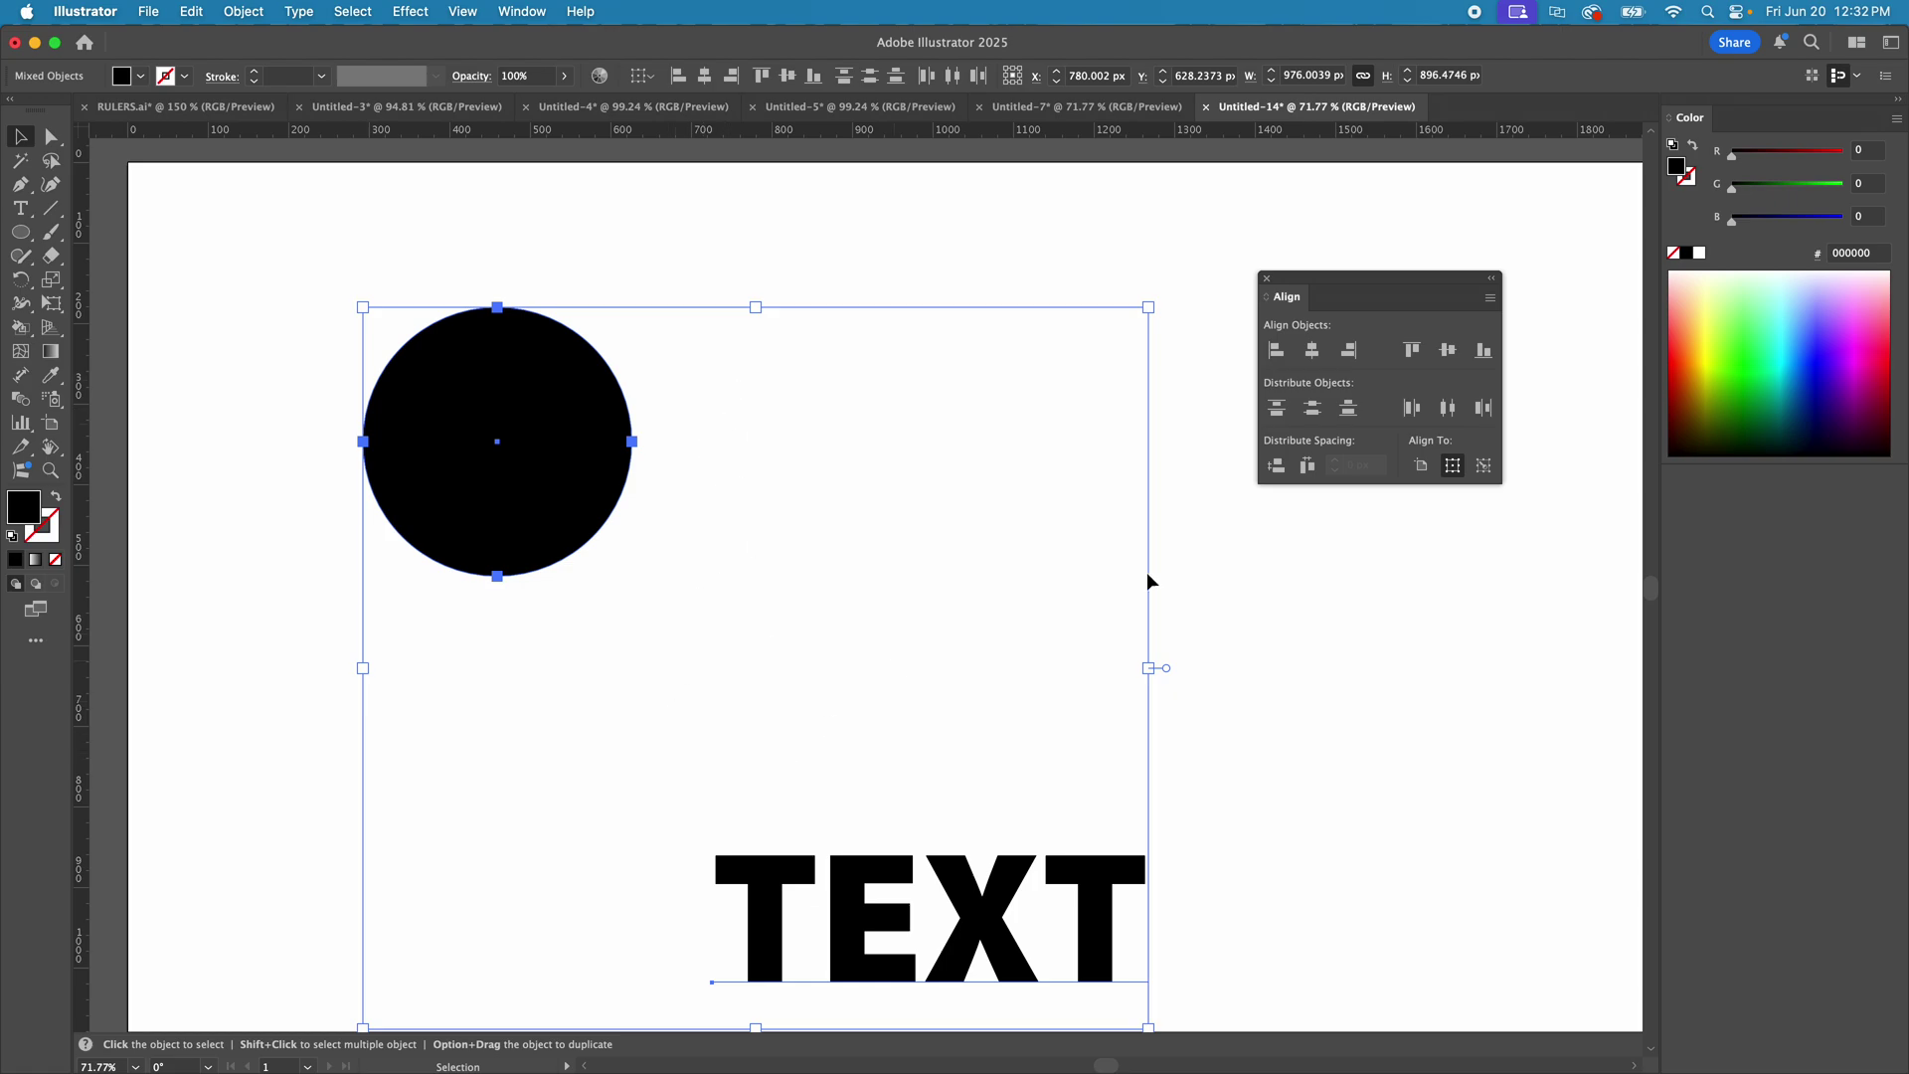
left_click(1311, 350)
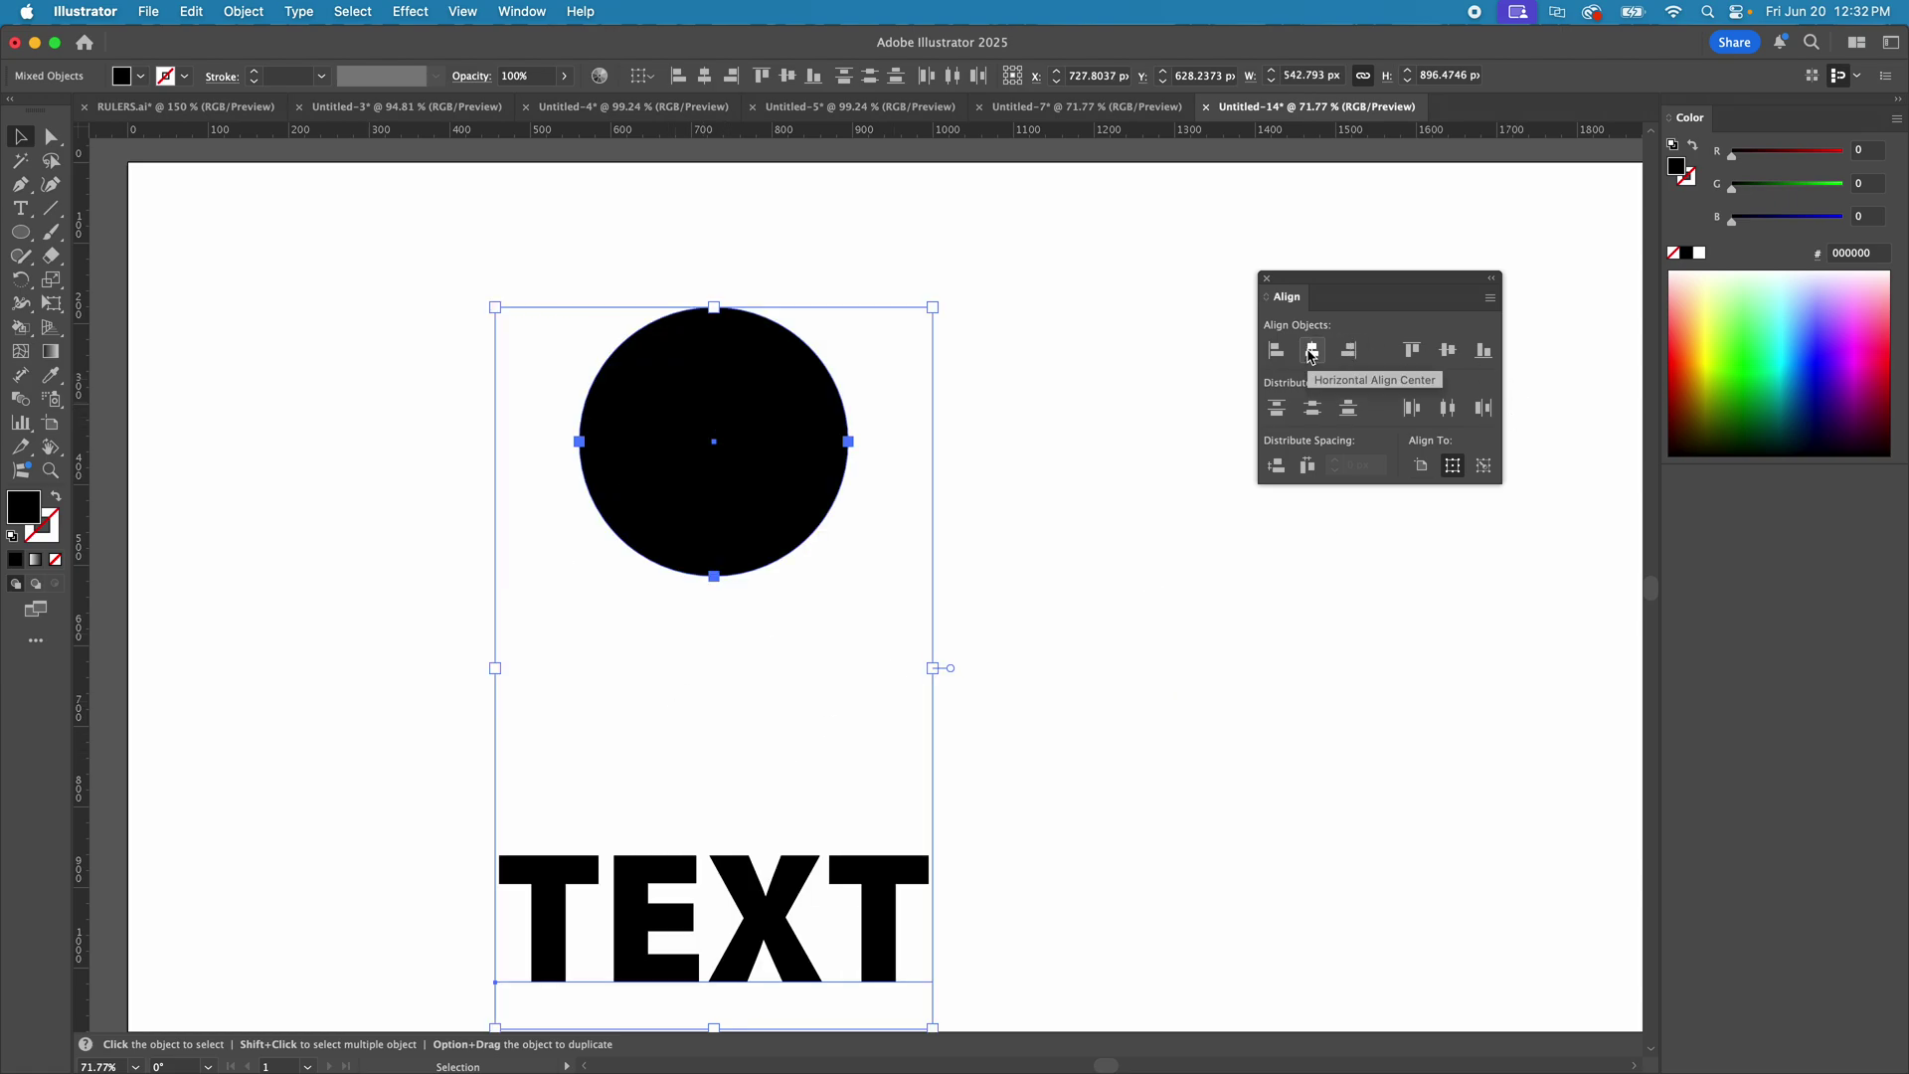
- Drag the circle into the artboard's top-left corner and shift TEXT right and up
left_click(897, 482)
left_click(730, 420)
left_click_drag(730, 420, 426, 433)
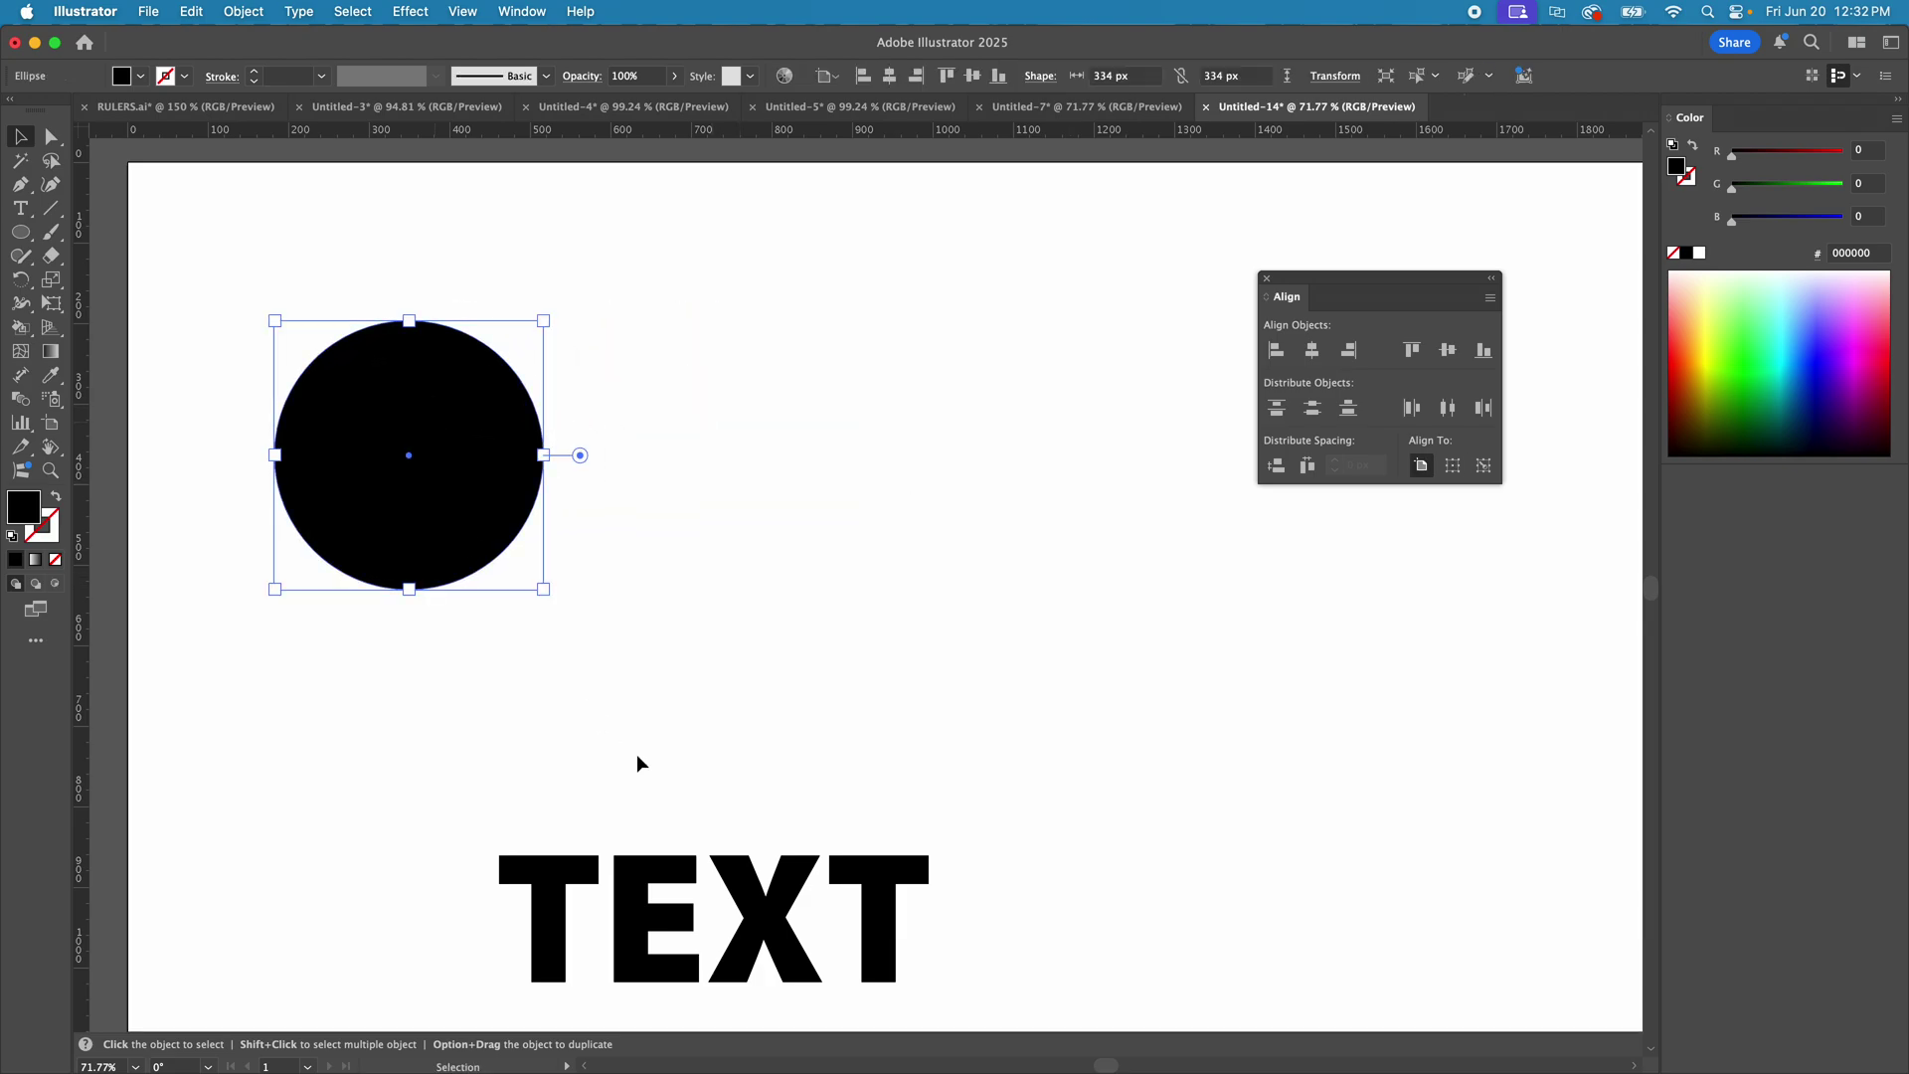
left_click_drag(786, 905, 1097, 819)
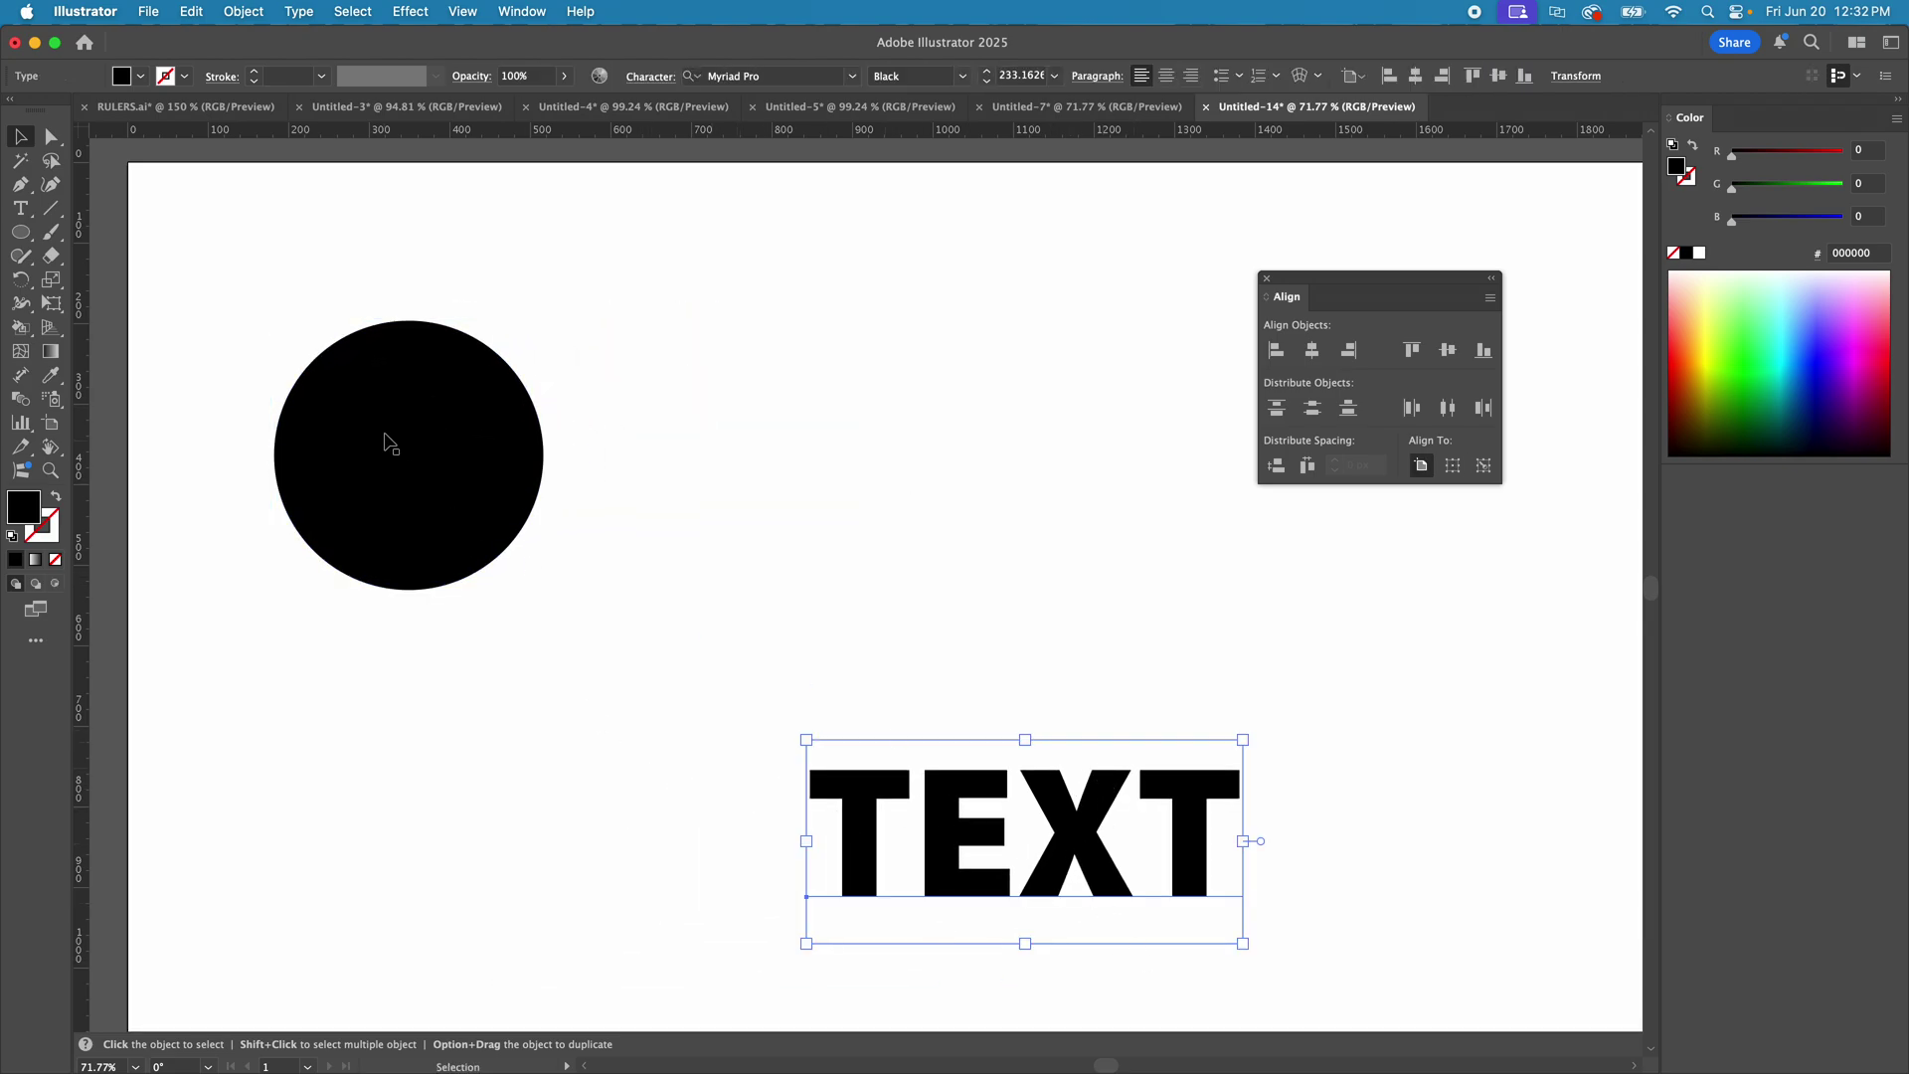
left_click_drag(385, 444, 386, 356)
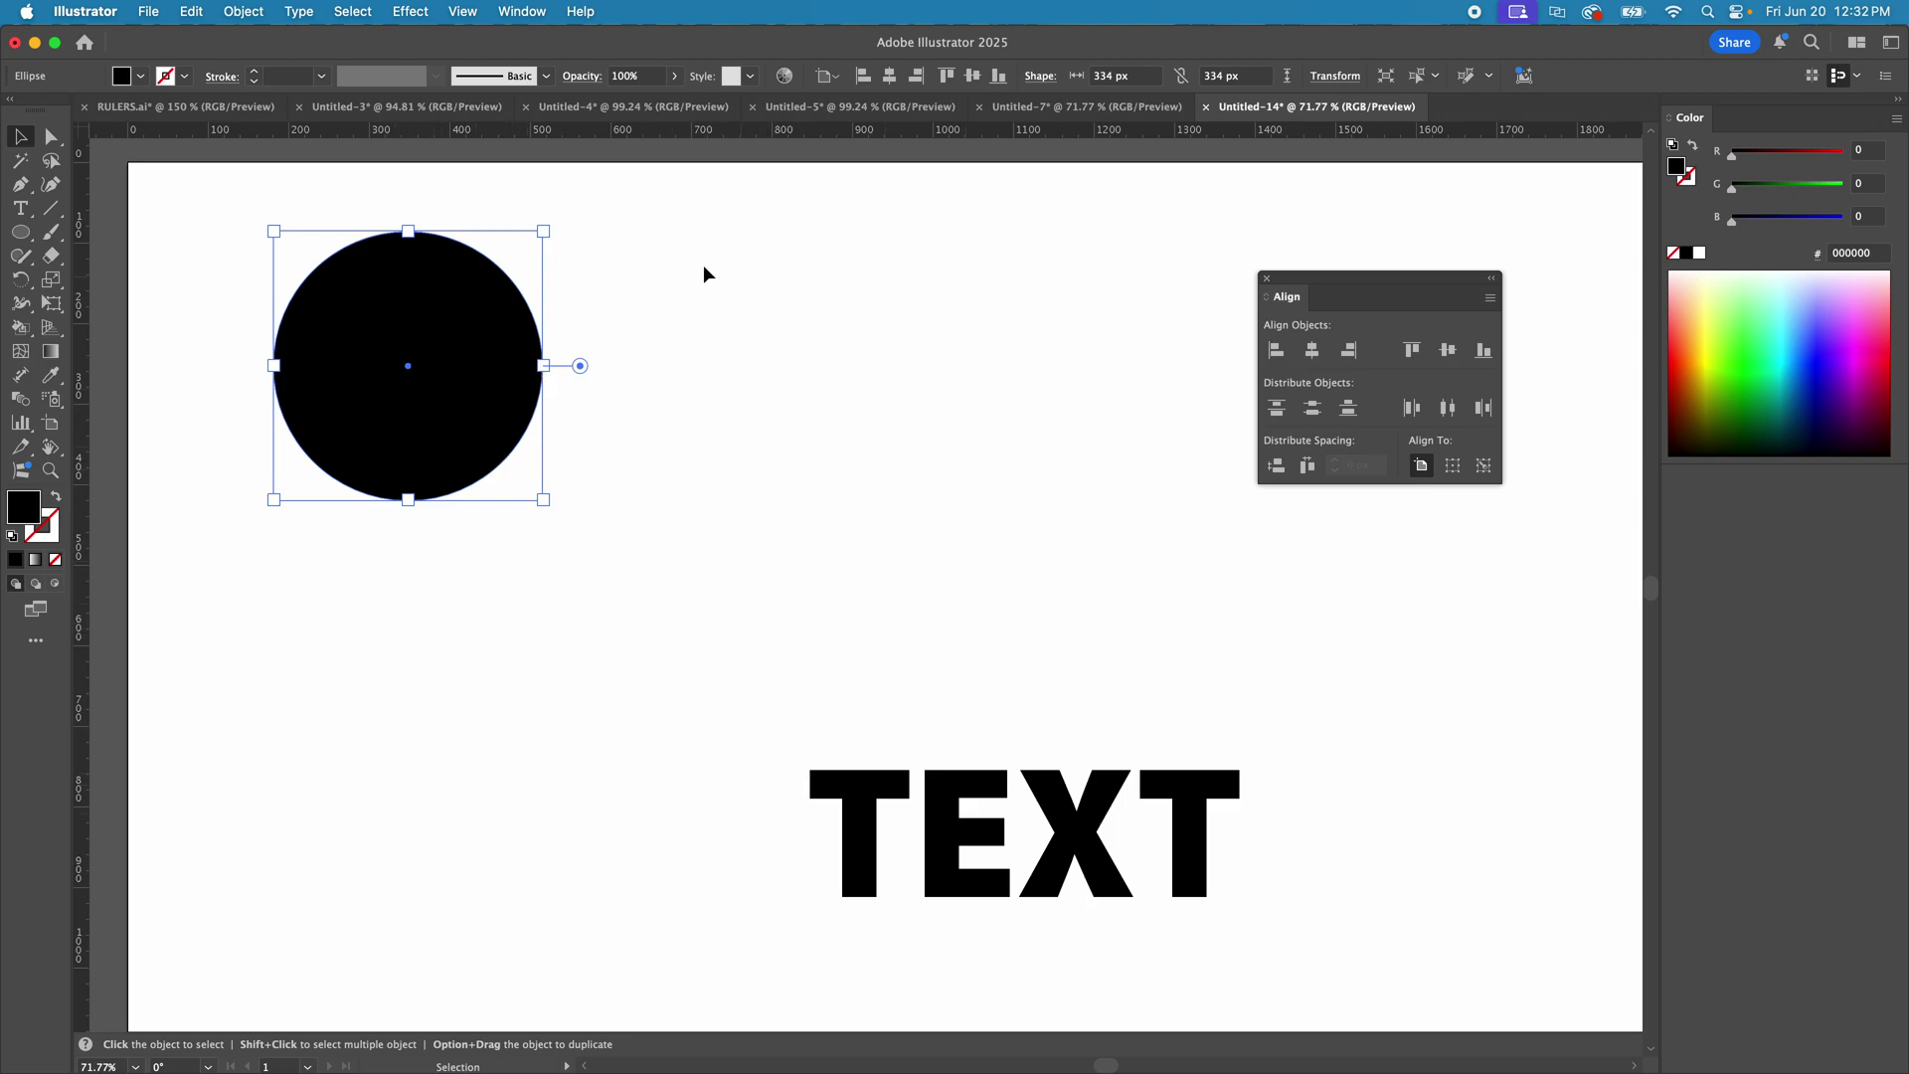
- With Align To: Key Object and the circle as key, horizontally centre TEXT beneath the circle
left_click_drag(183, 236, 1104, 938)
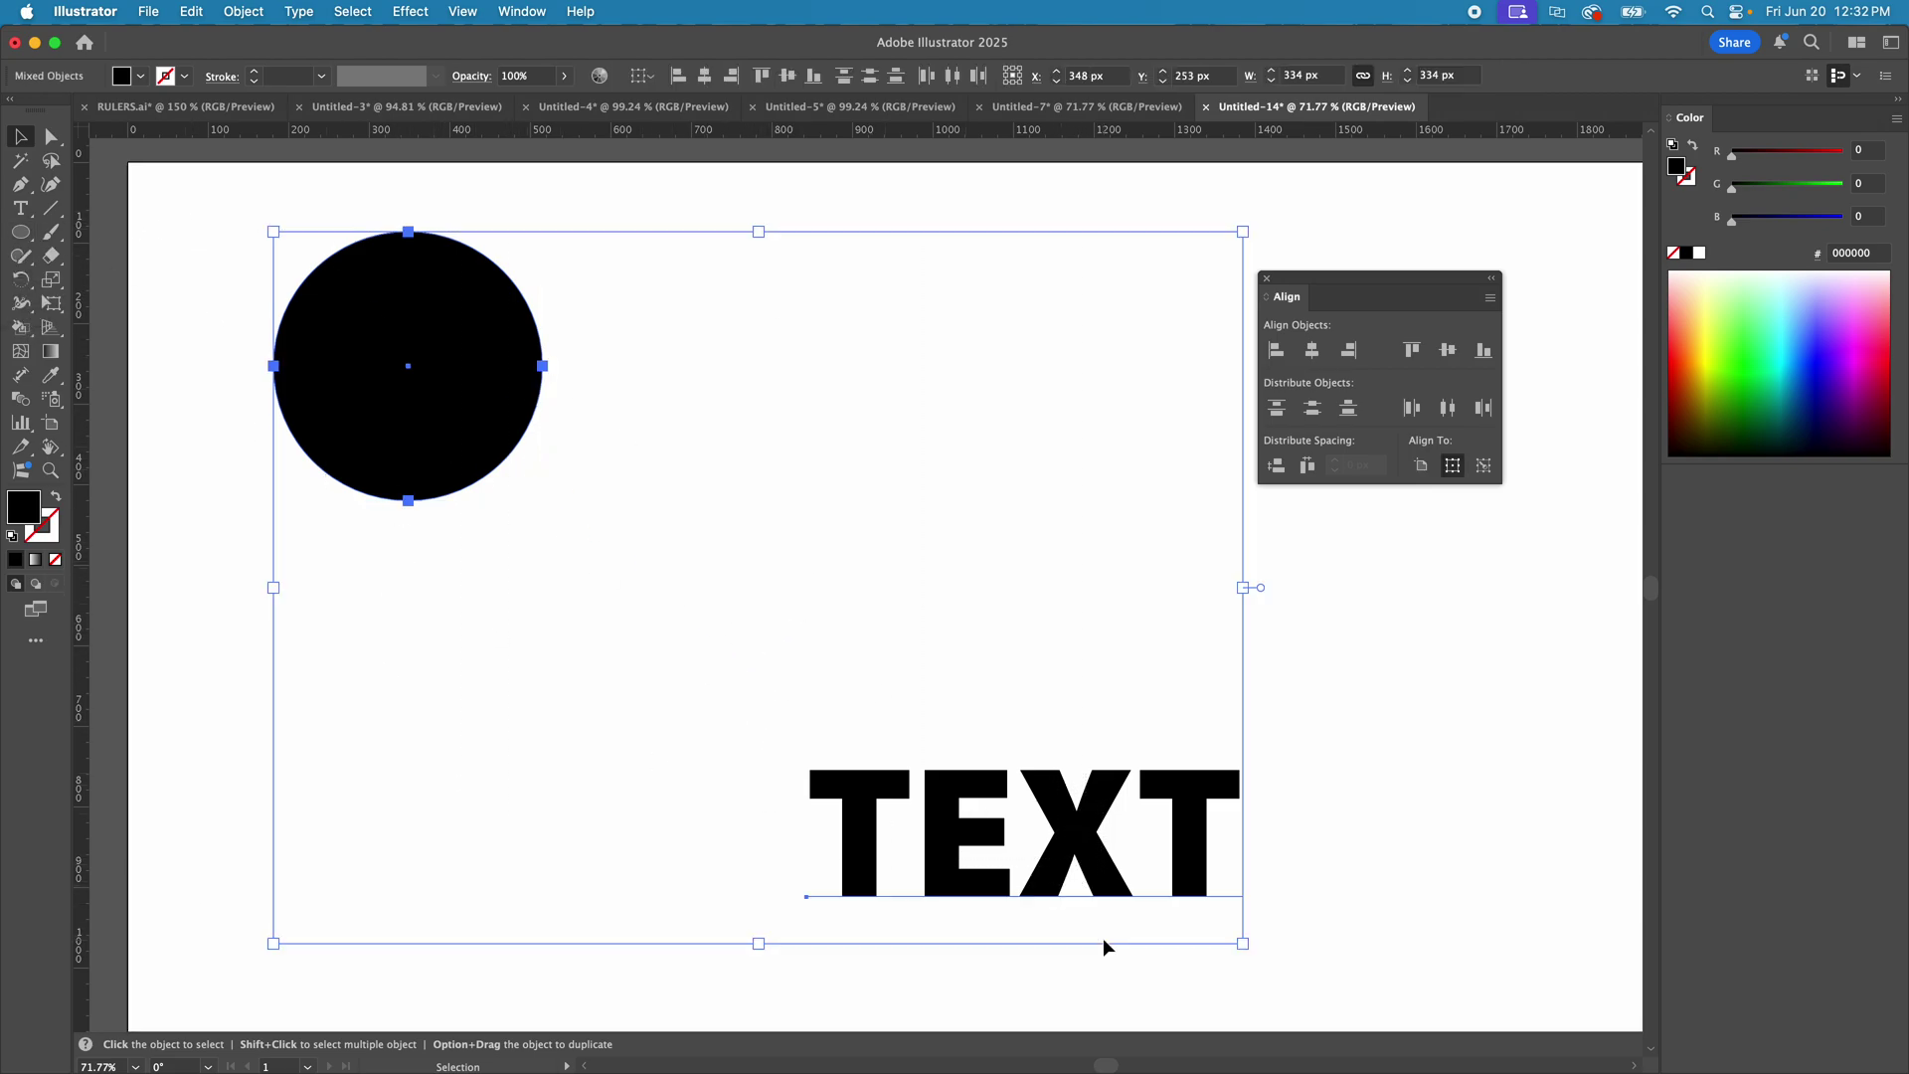
left_click(1485, 466)
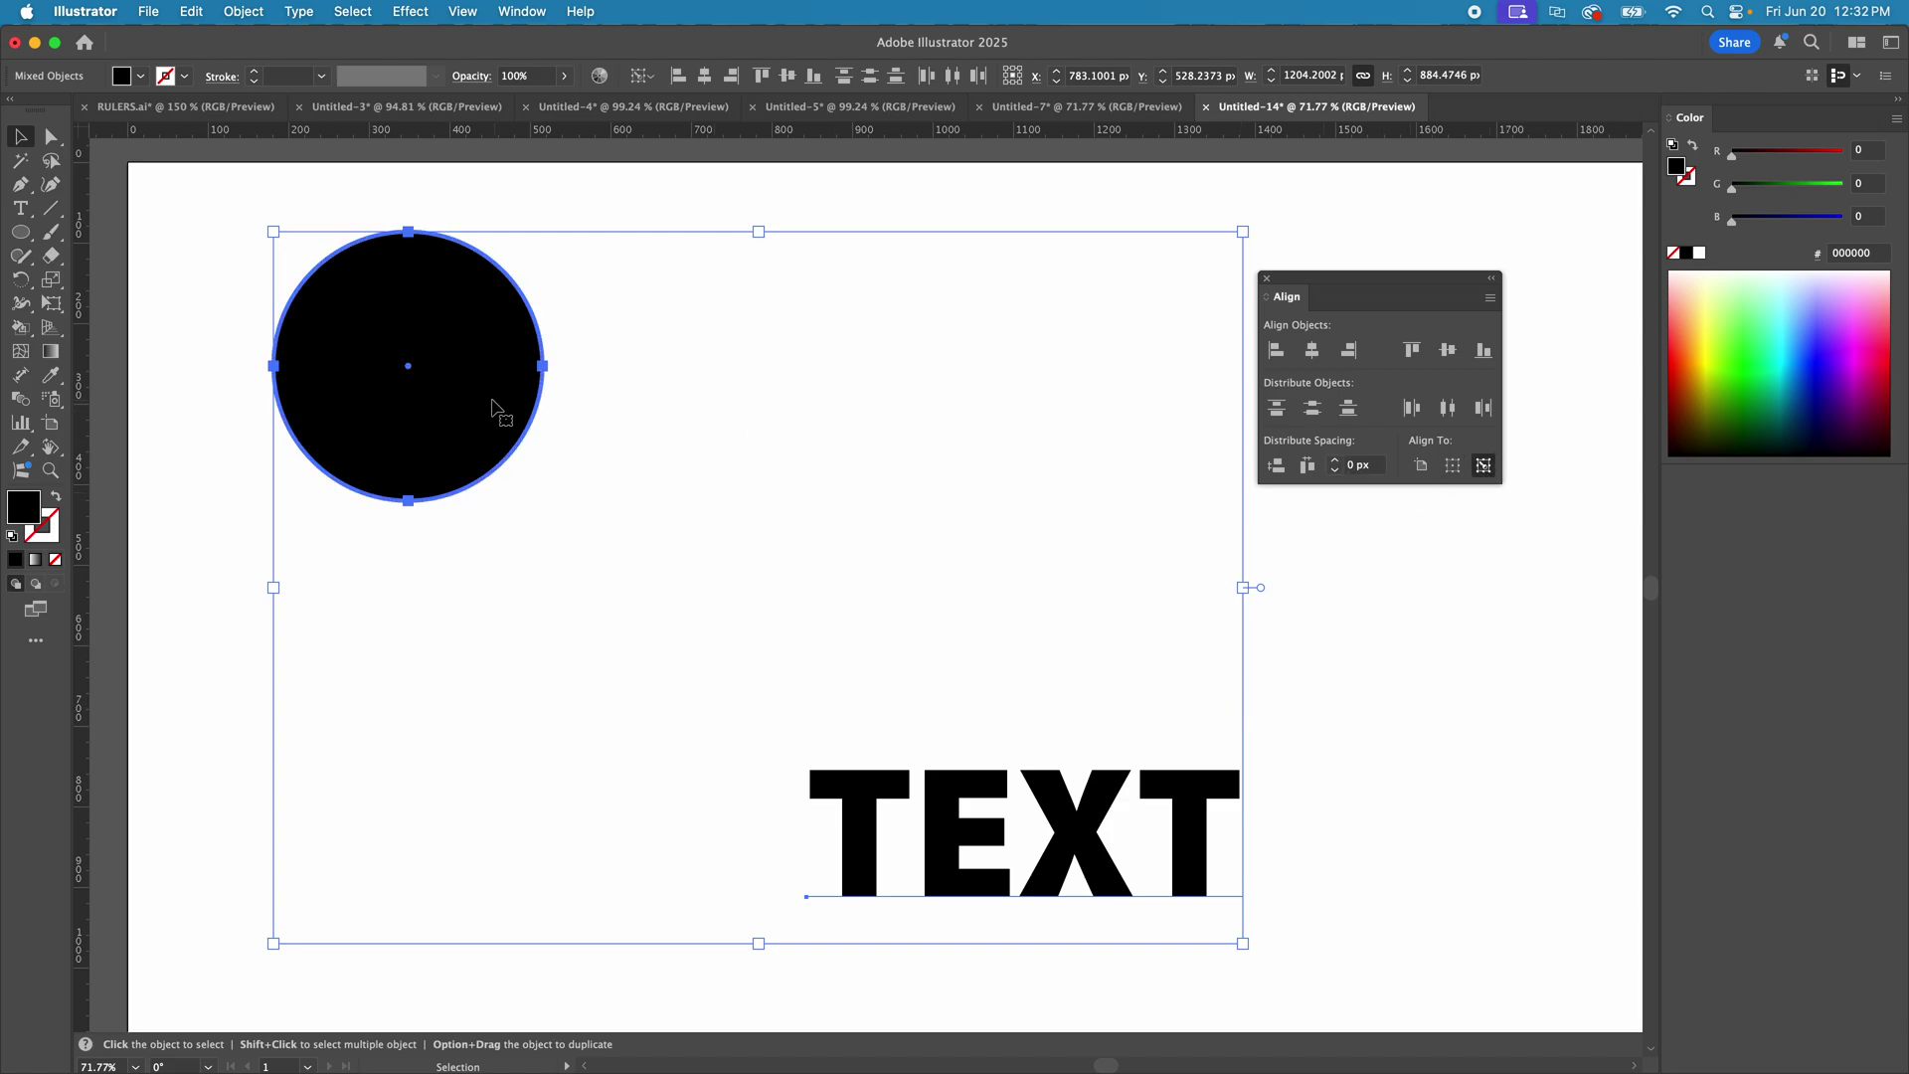
left_click(982, 799)
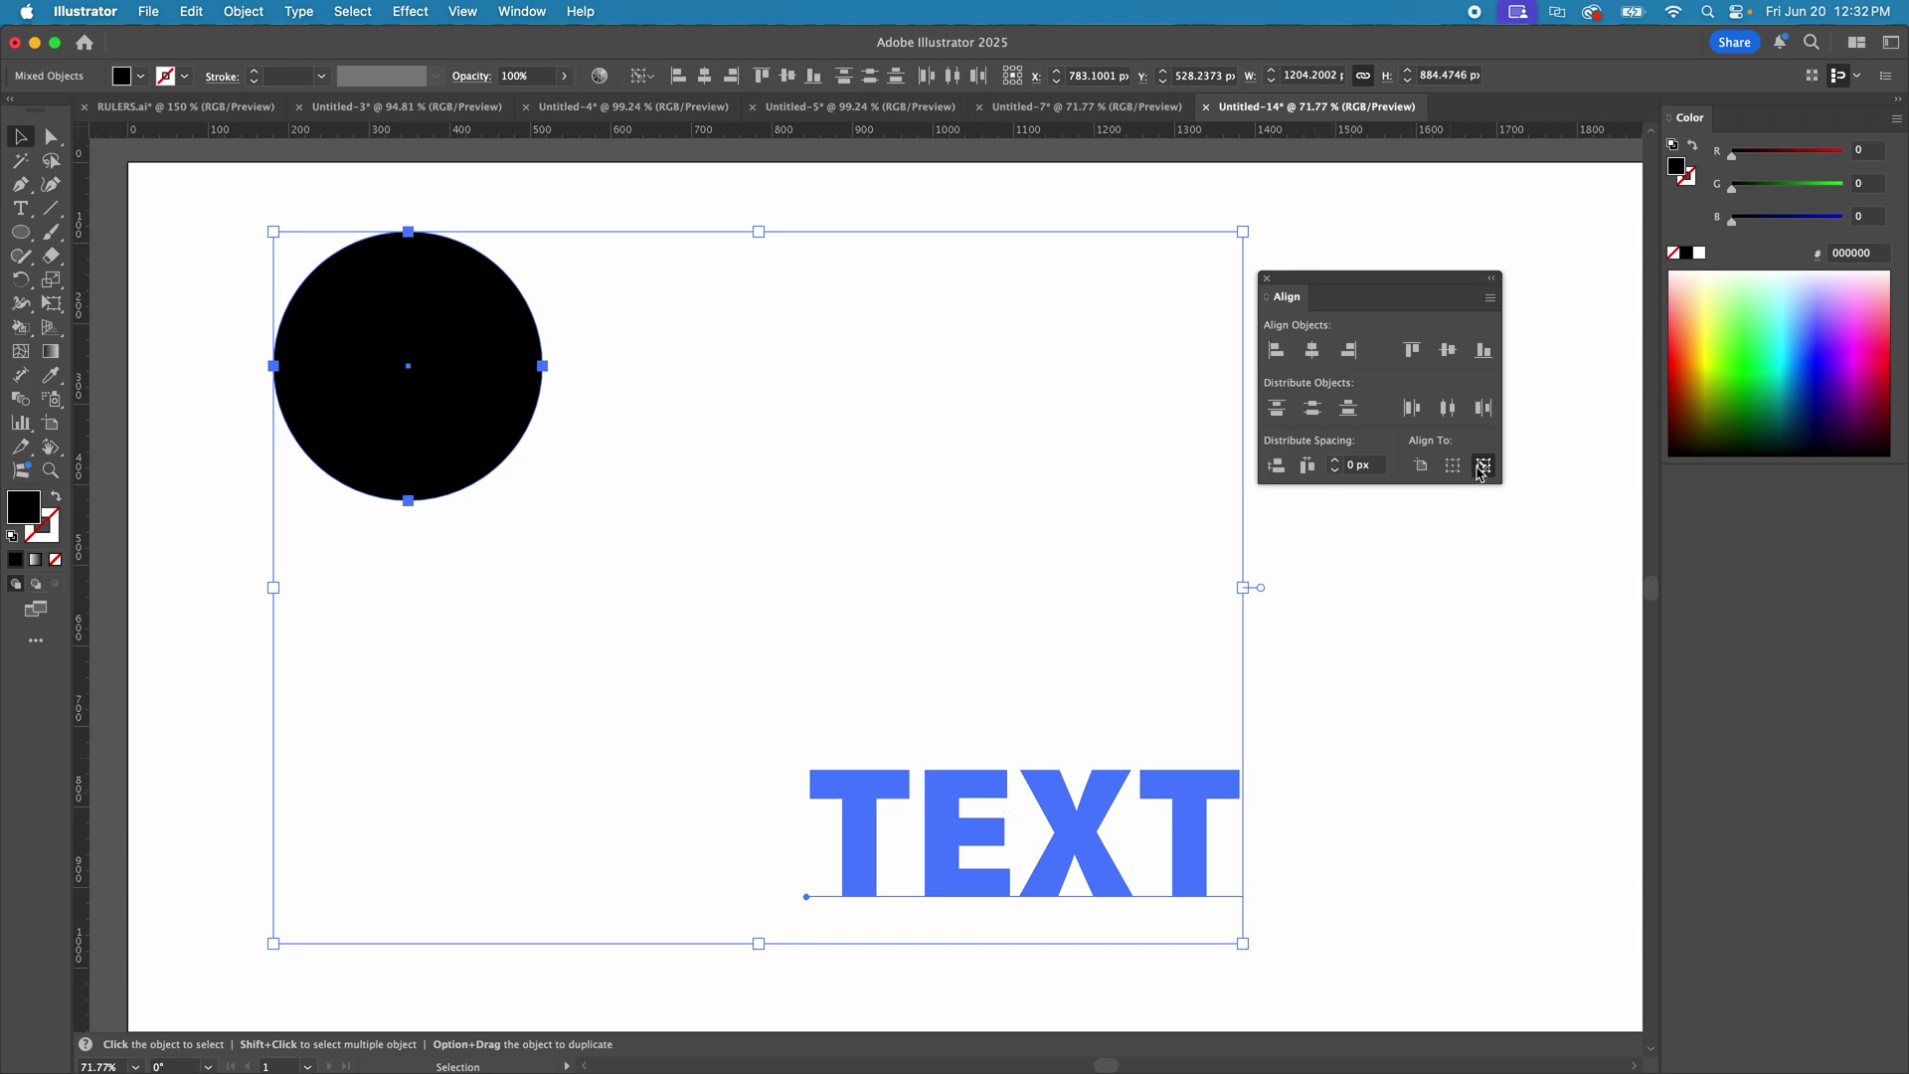
left_click(498, 380)
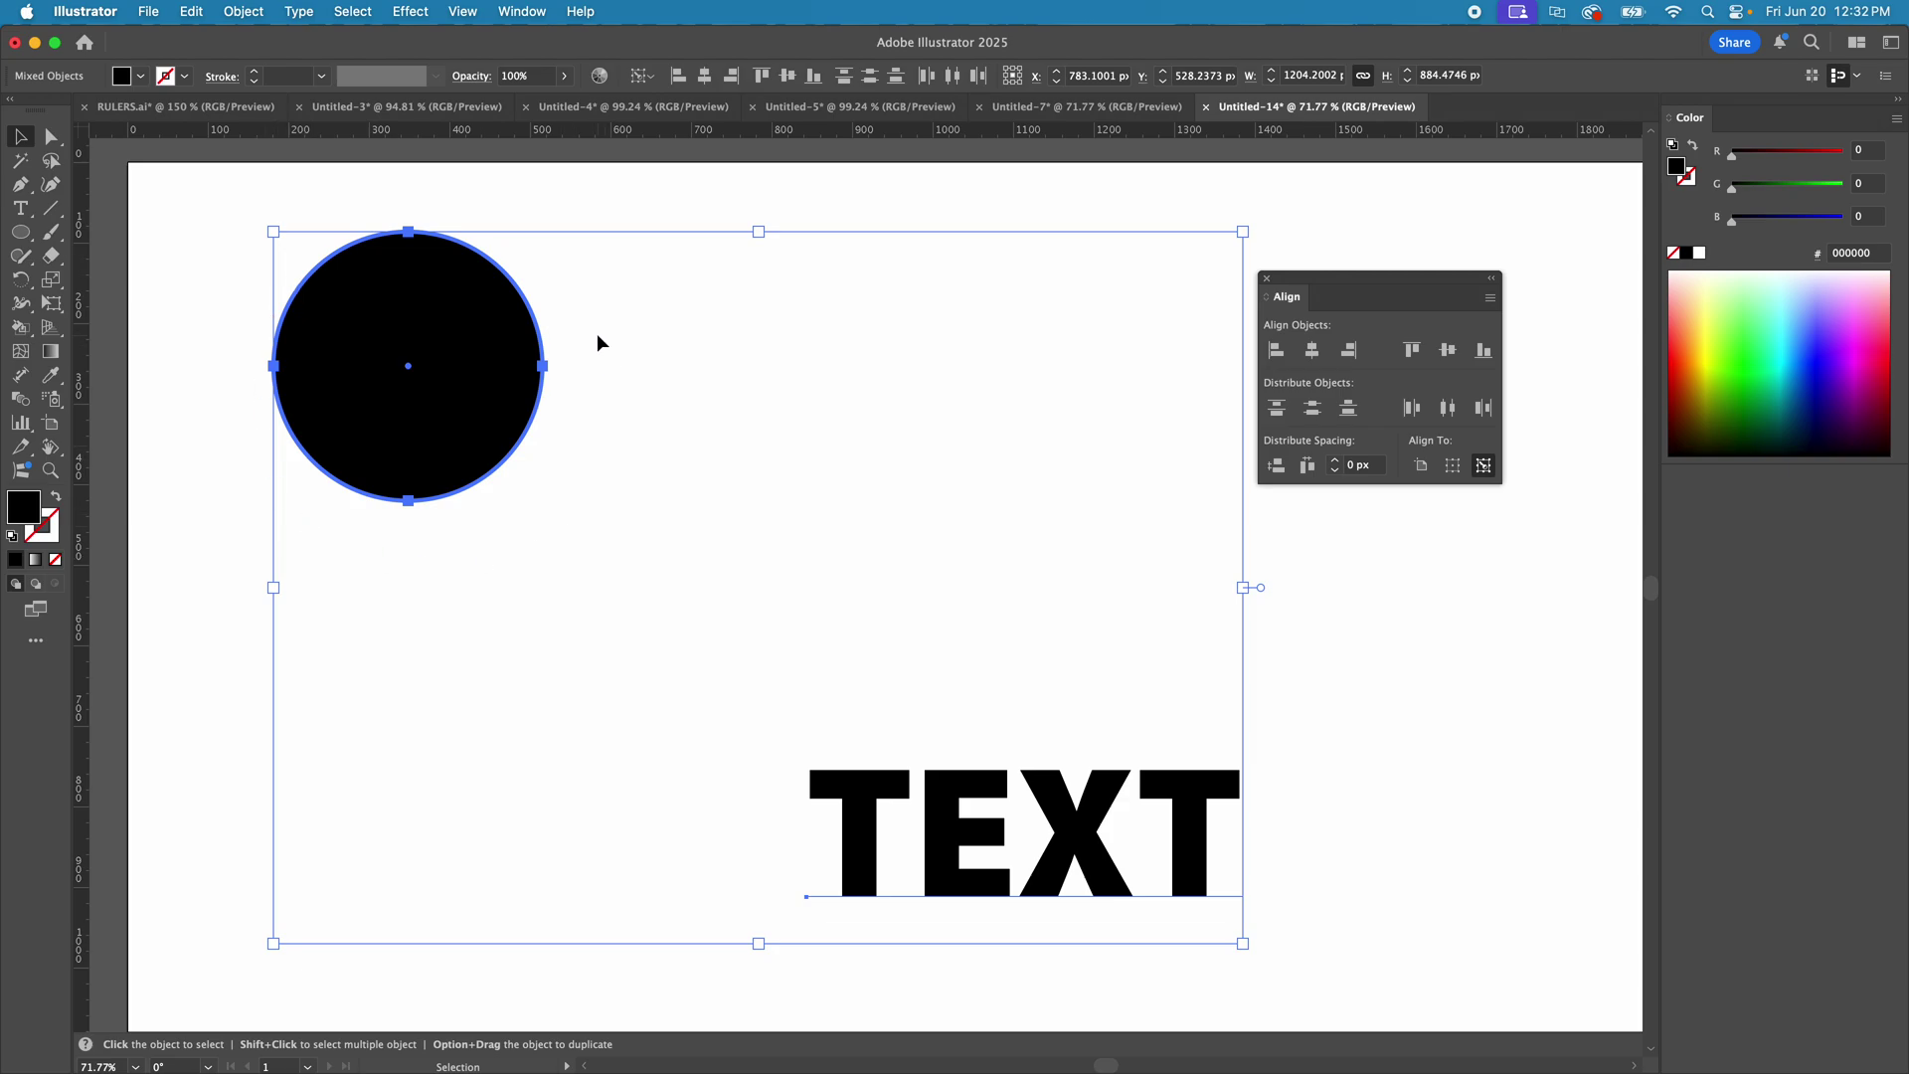
left_click(1314, 352)
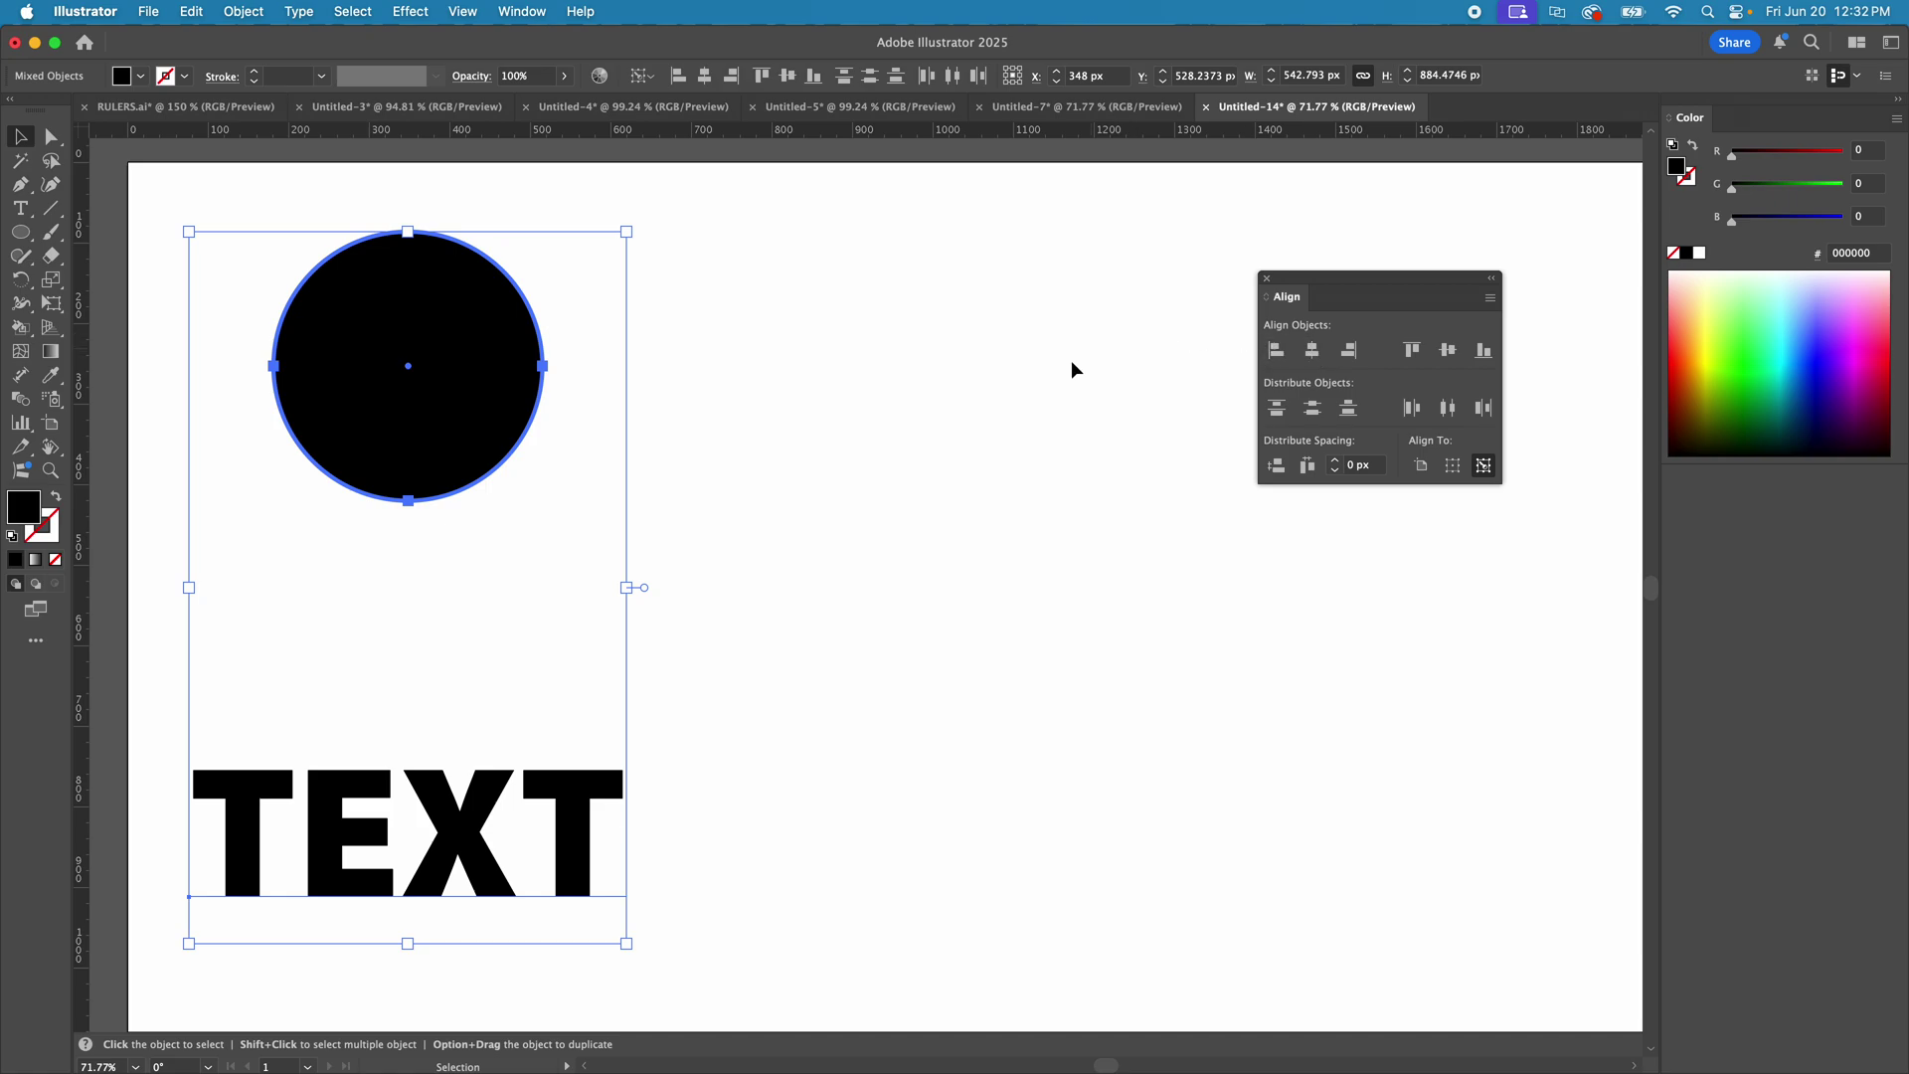
left_click(926, 474)
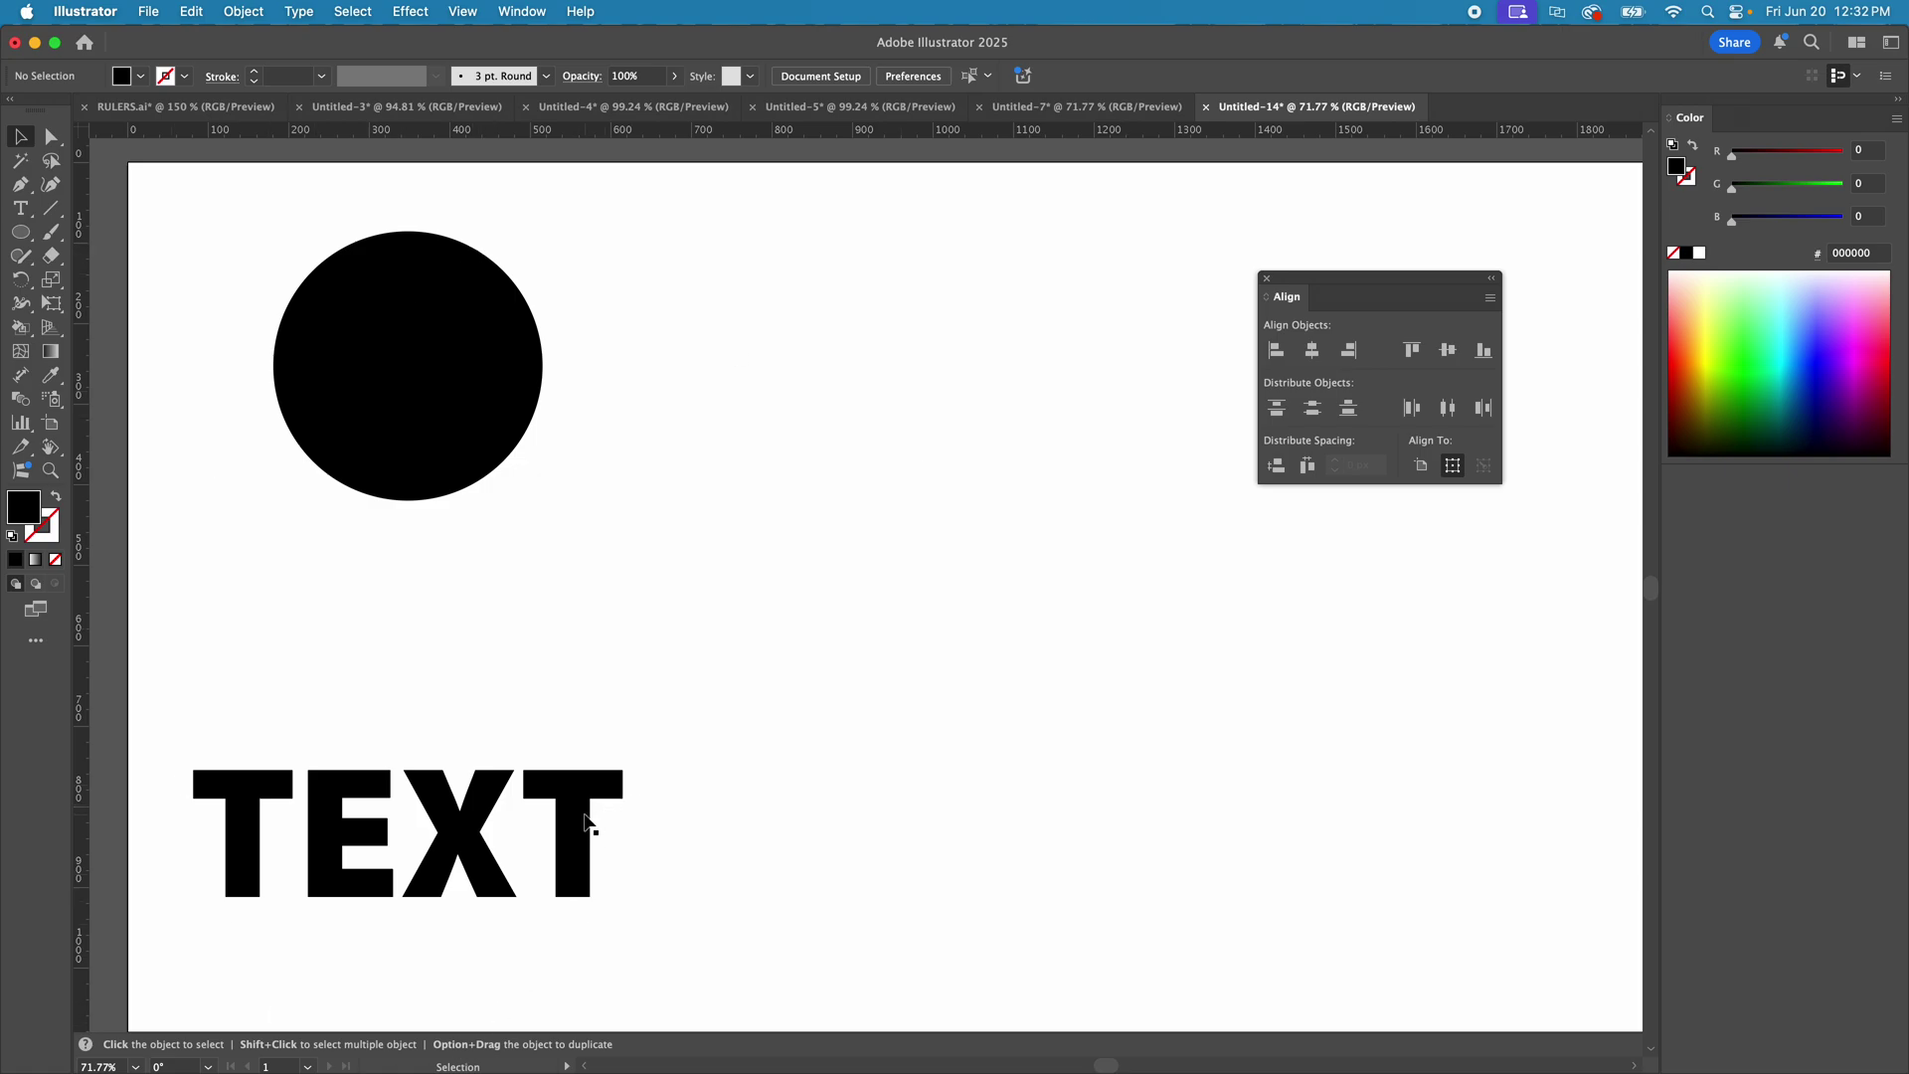
- Horizontally centre the selected circle and TEXT using Align To: Artboard
left_click_drag(726, 331, 328, 892)
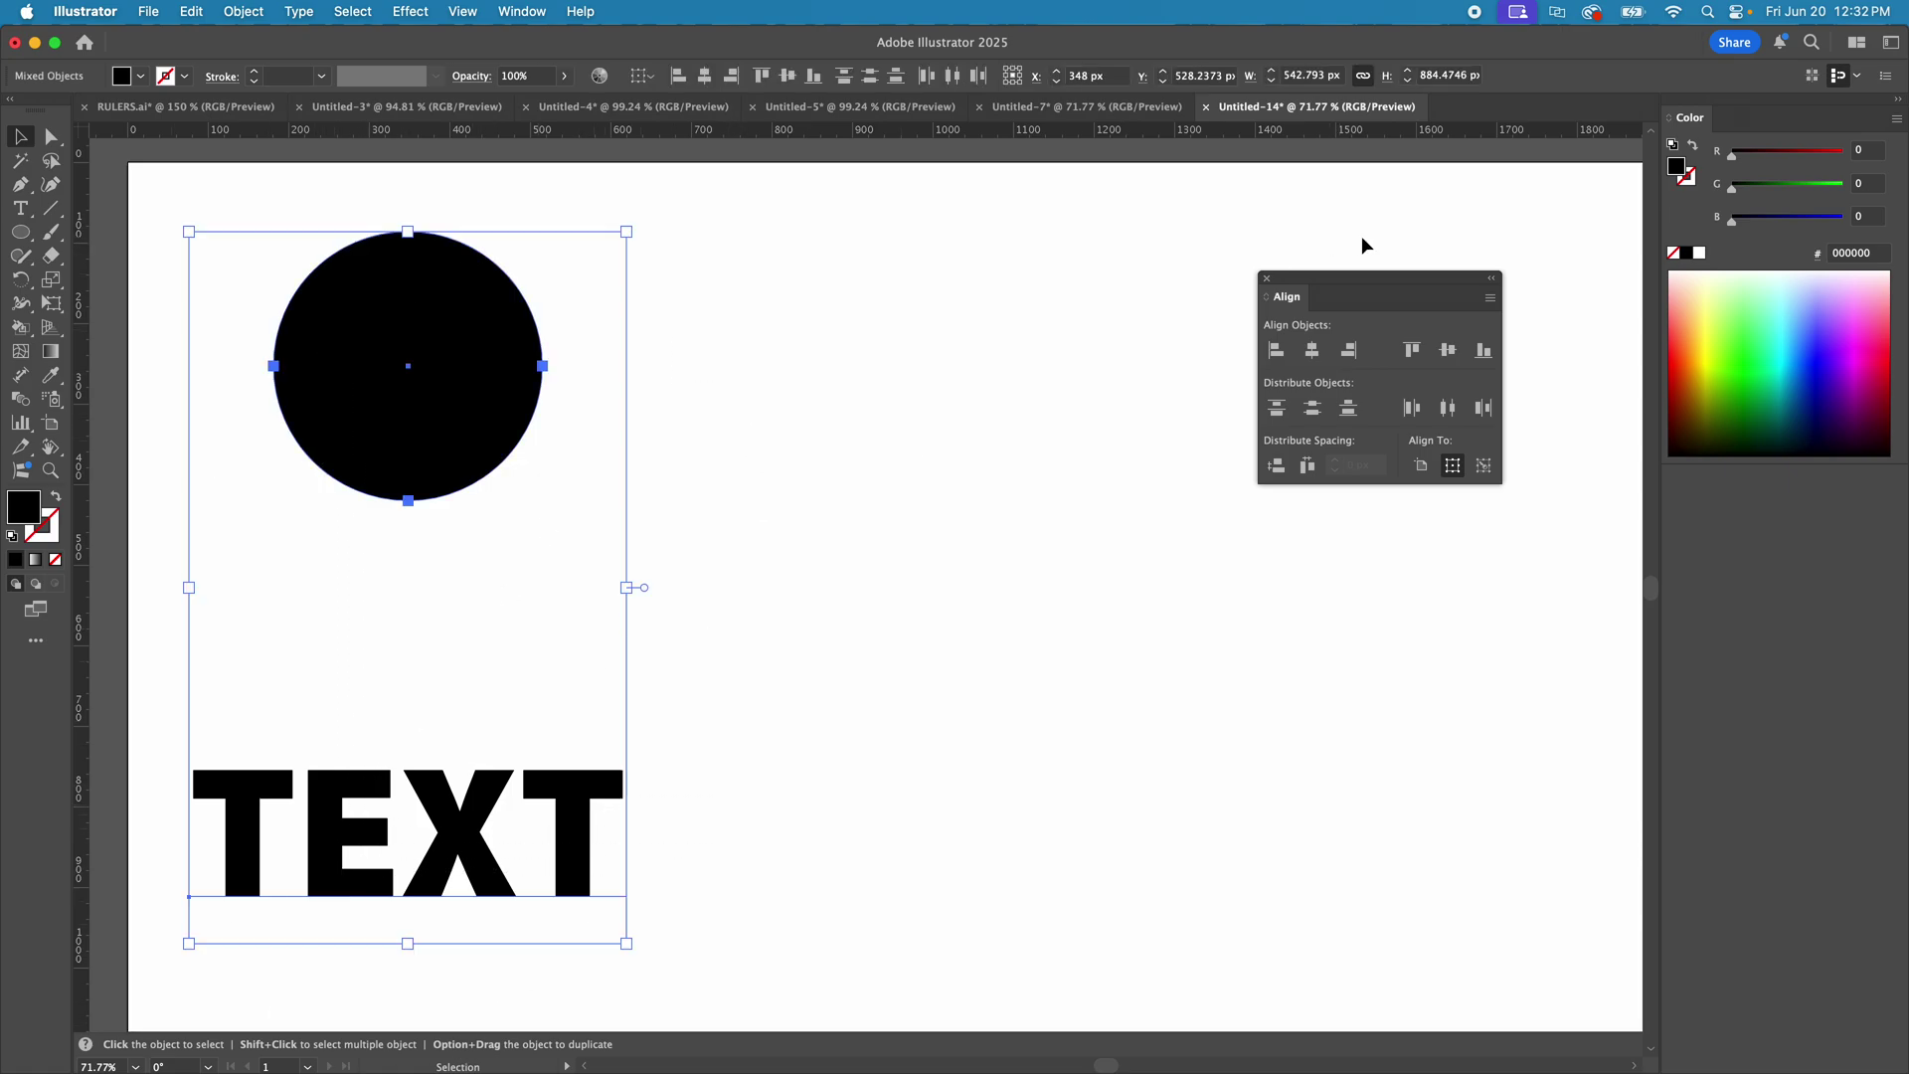
left_click(1422, 465)
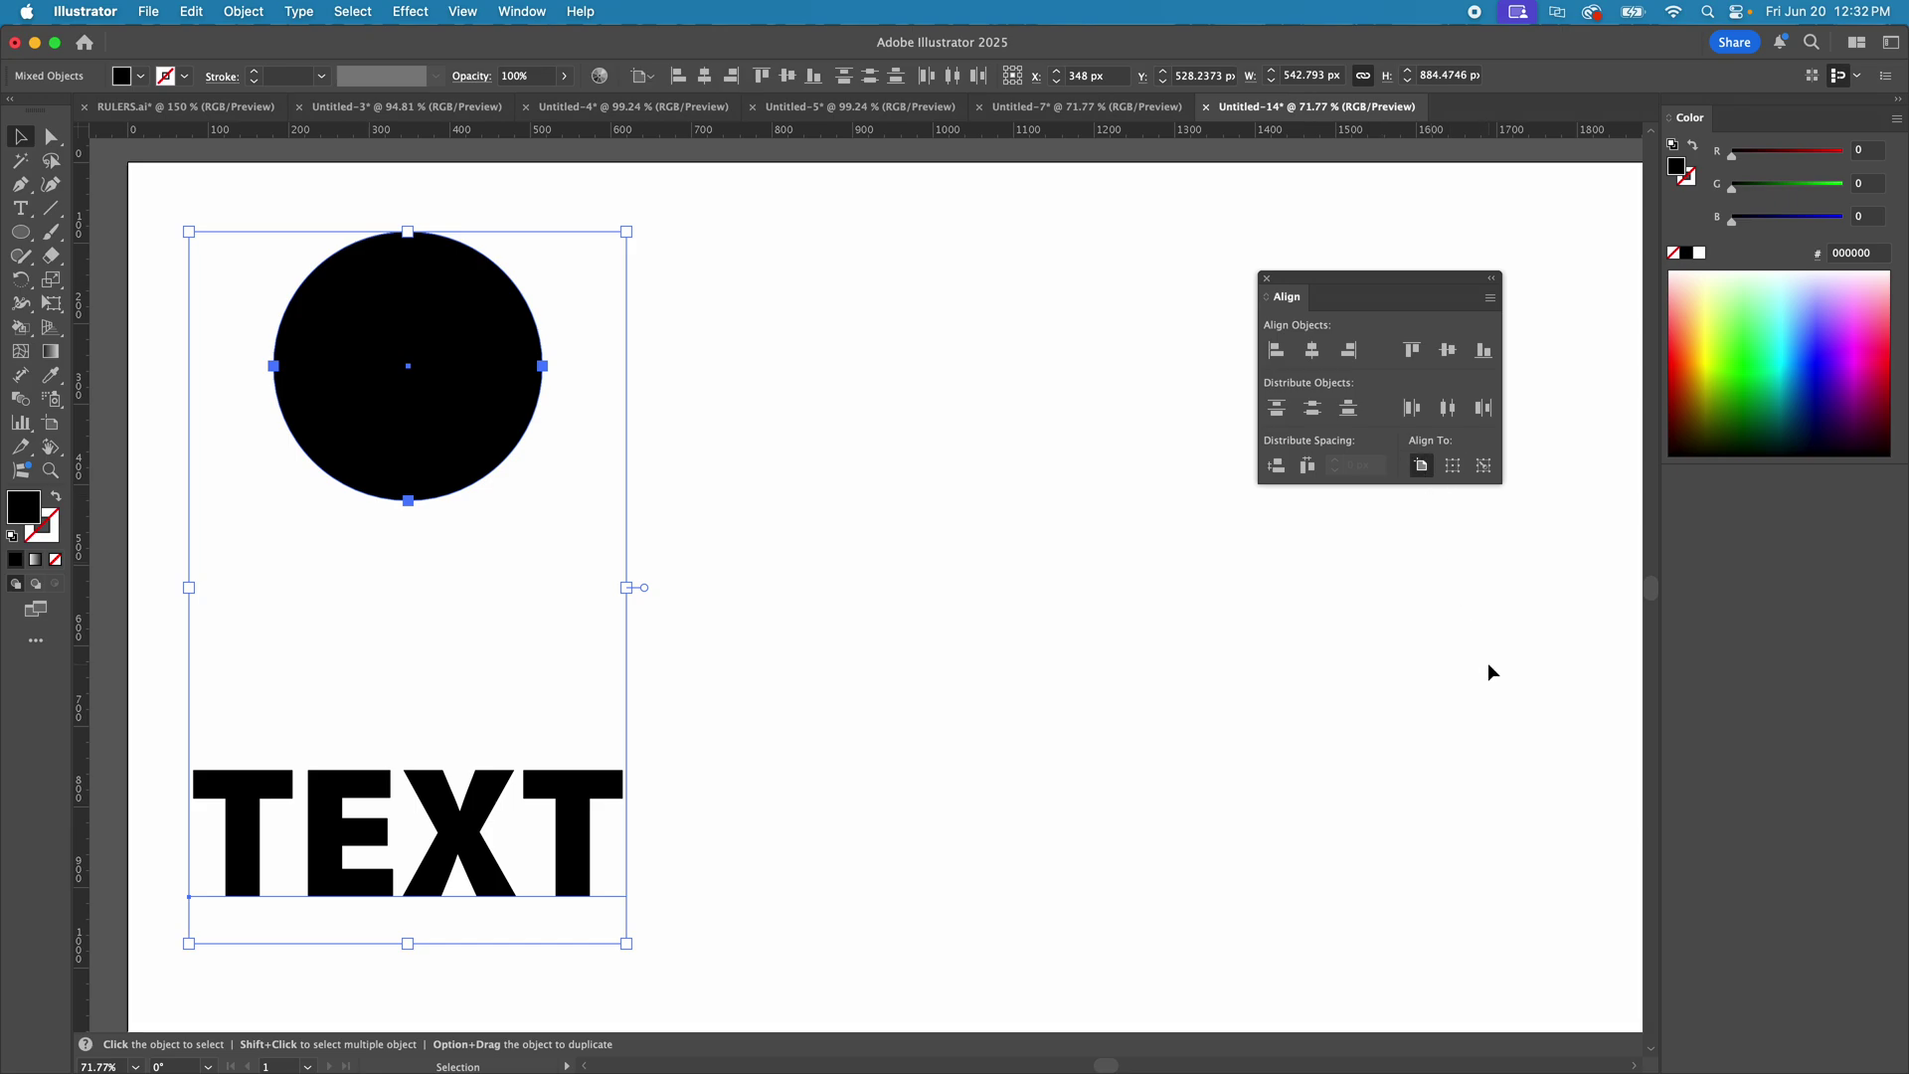
left_click(1313, 352)
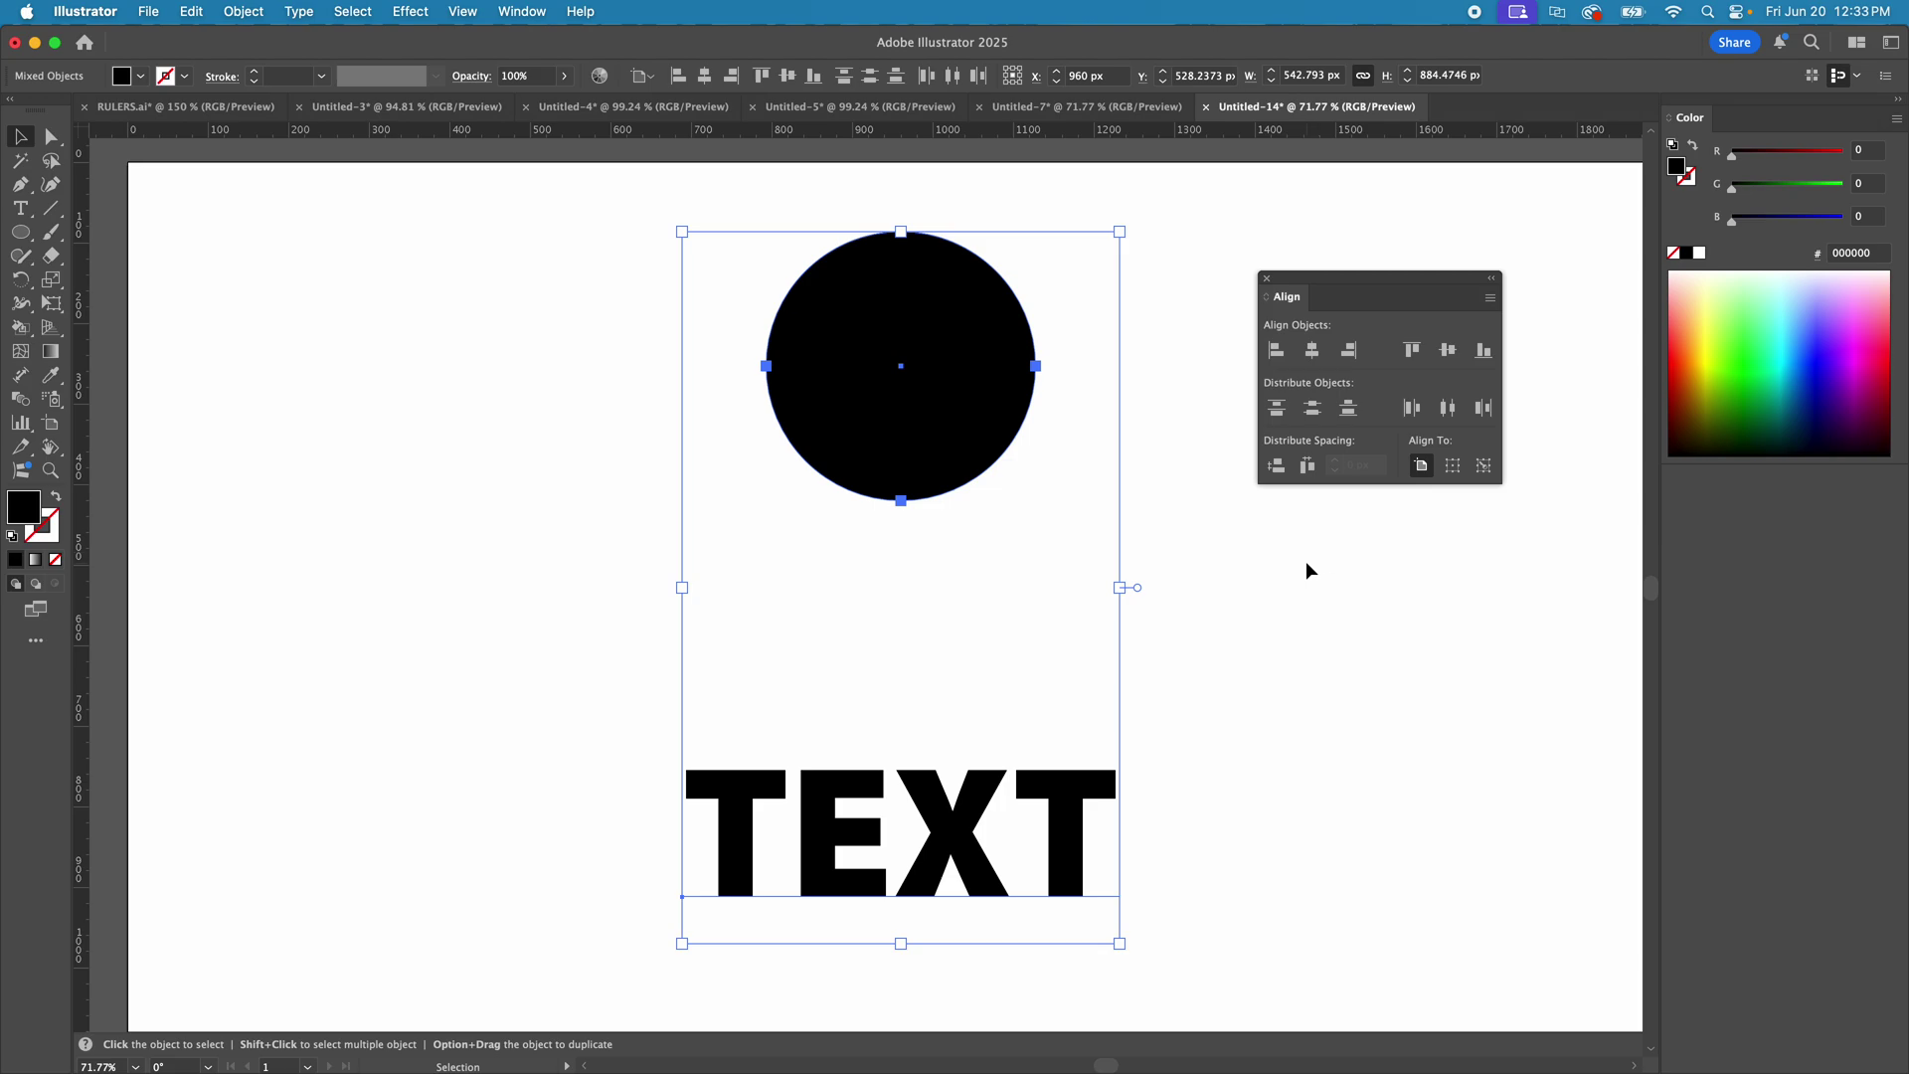
left_click(525, 366)
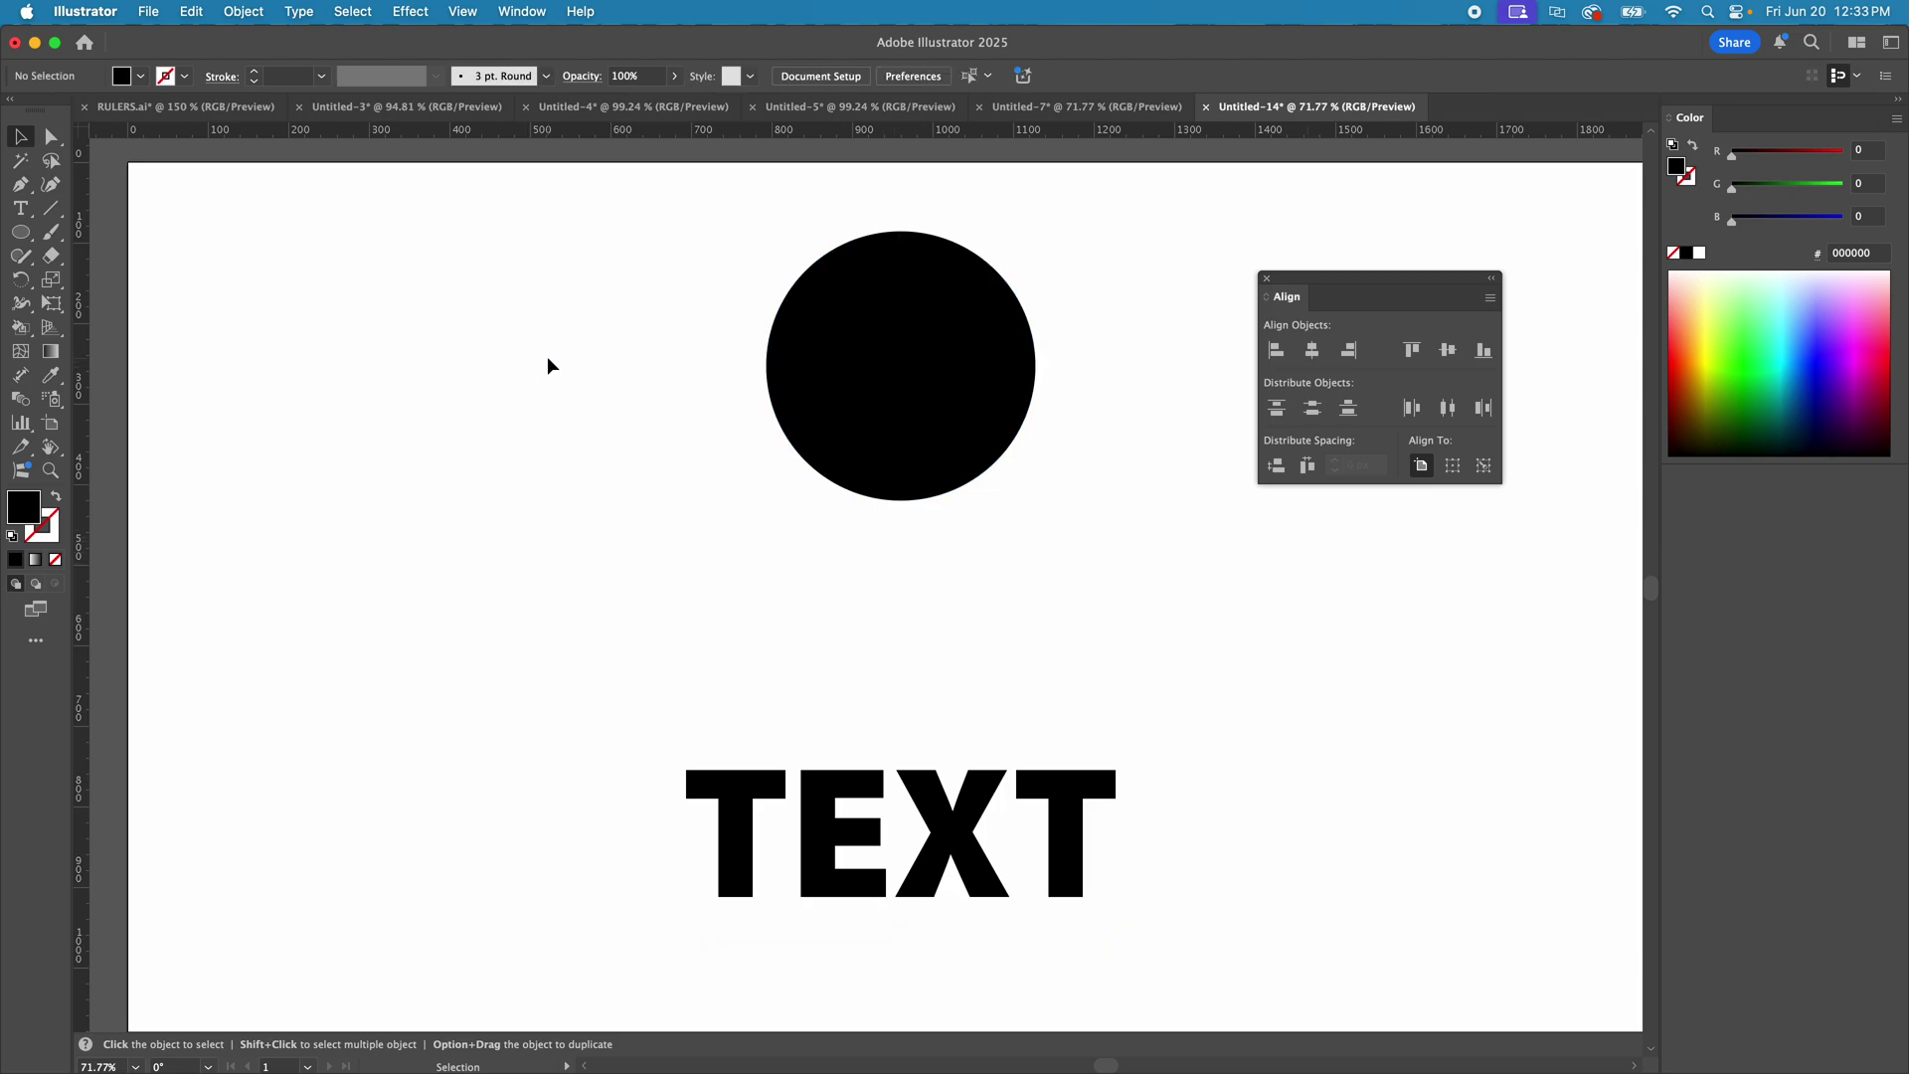
- Add a vertical ruler guide, enable Smart Guides, and snap the circle's right edge to the guide
left_click_drag(84, 211, 586, 332)
left_click_drag(865, 460, 783, 427)
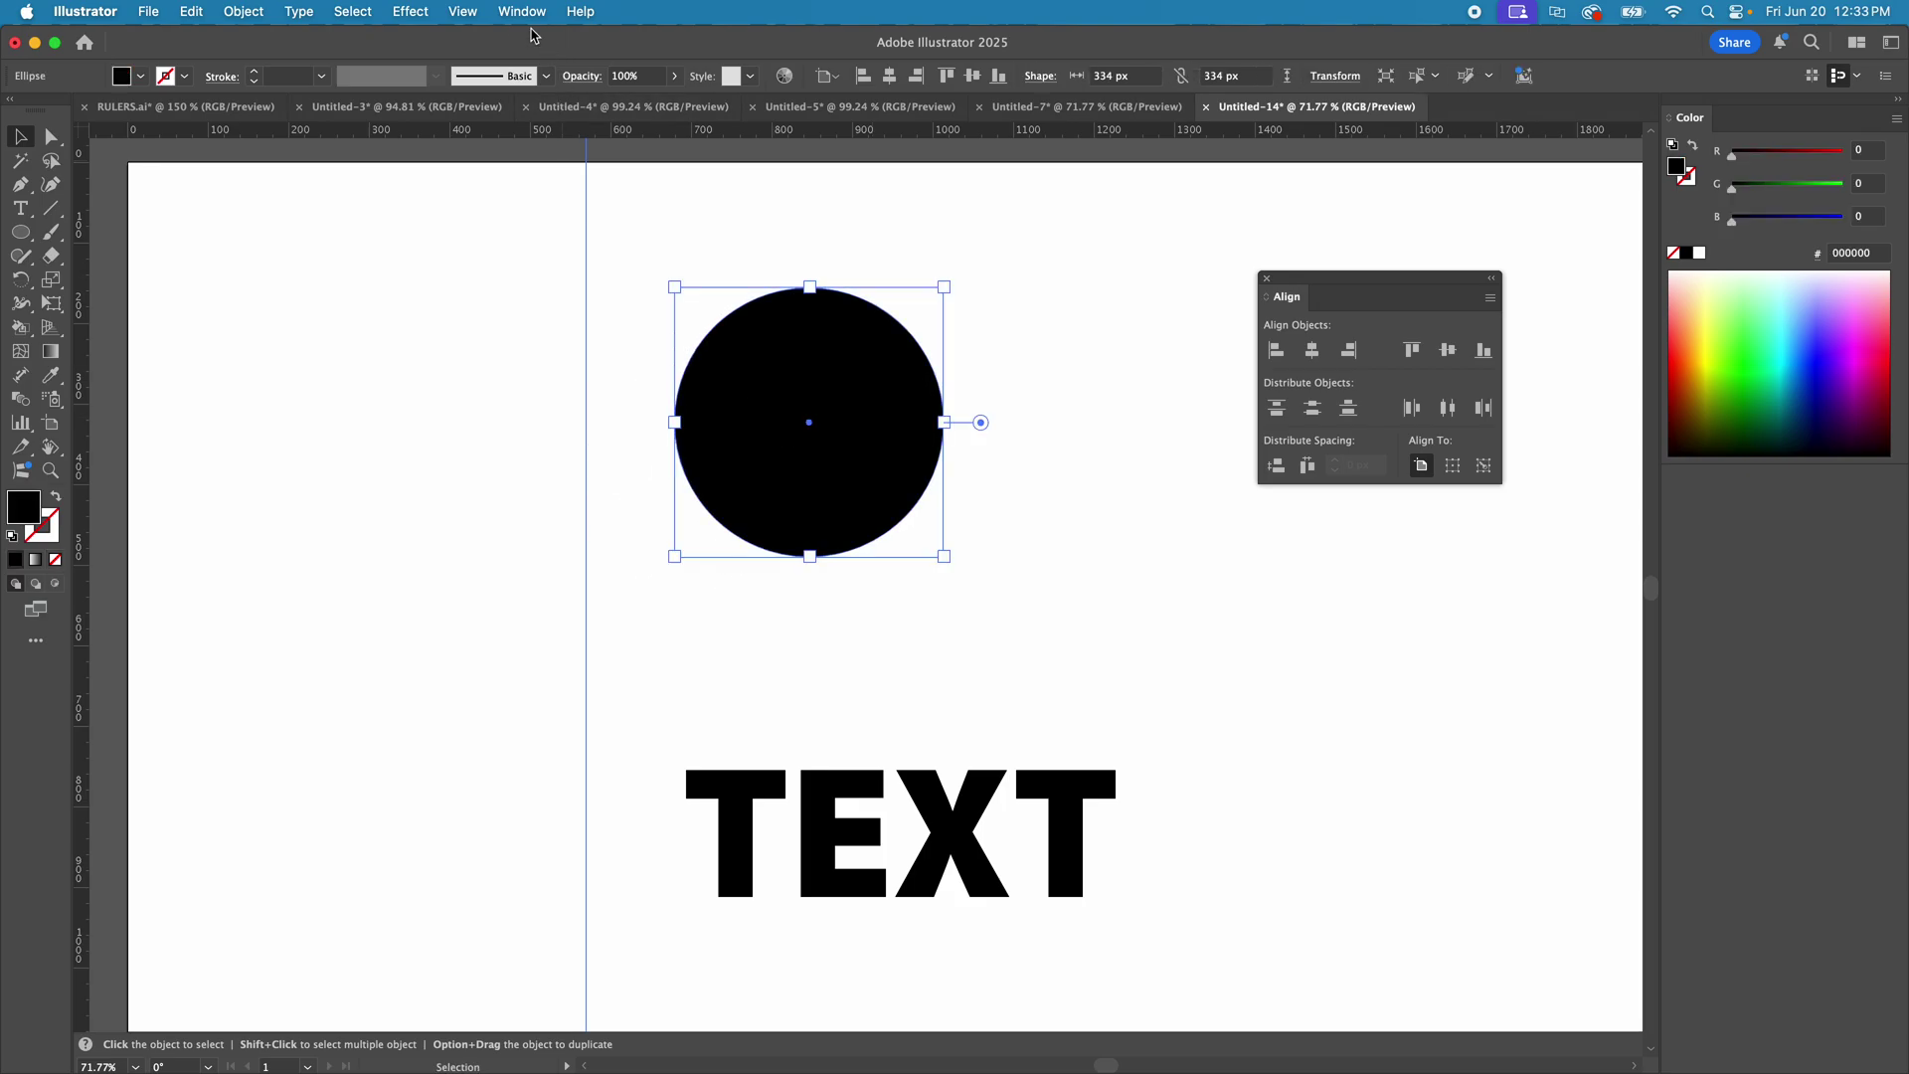
left_click(473, 12)
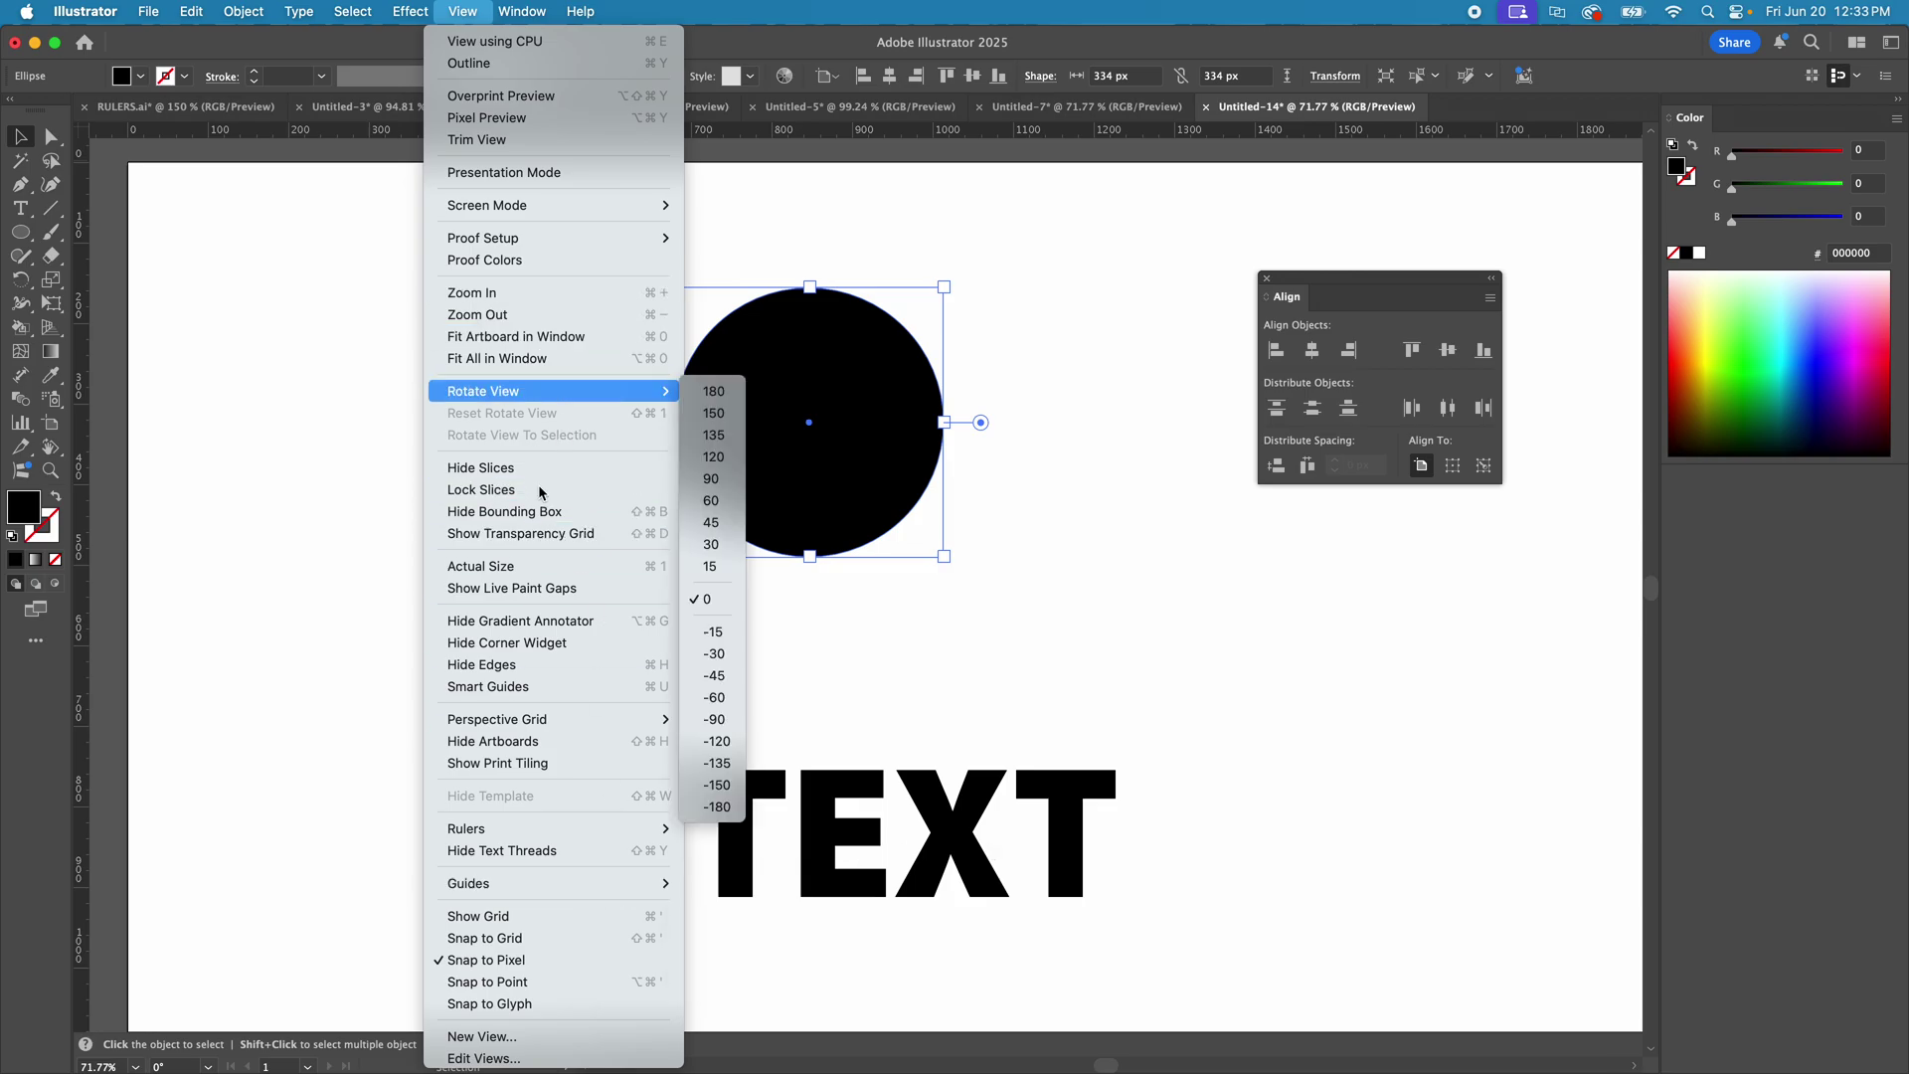
left_click(545, 684)
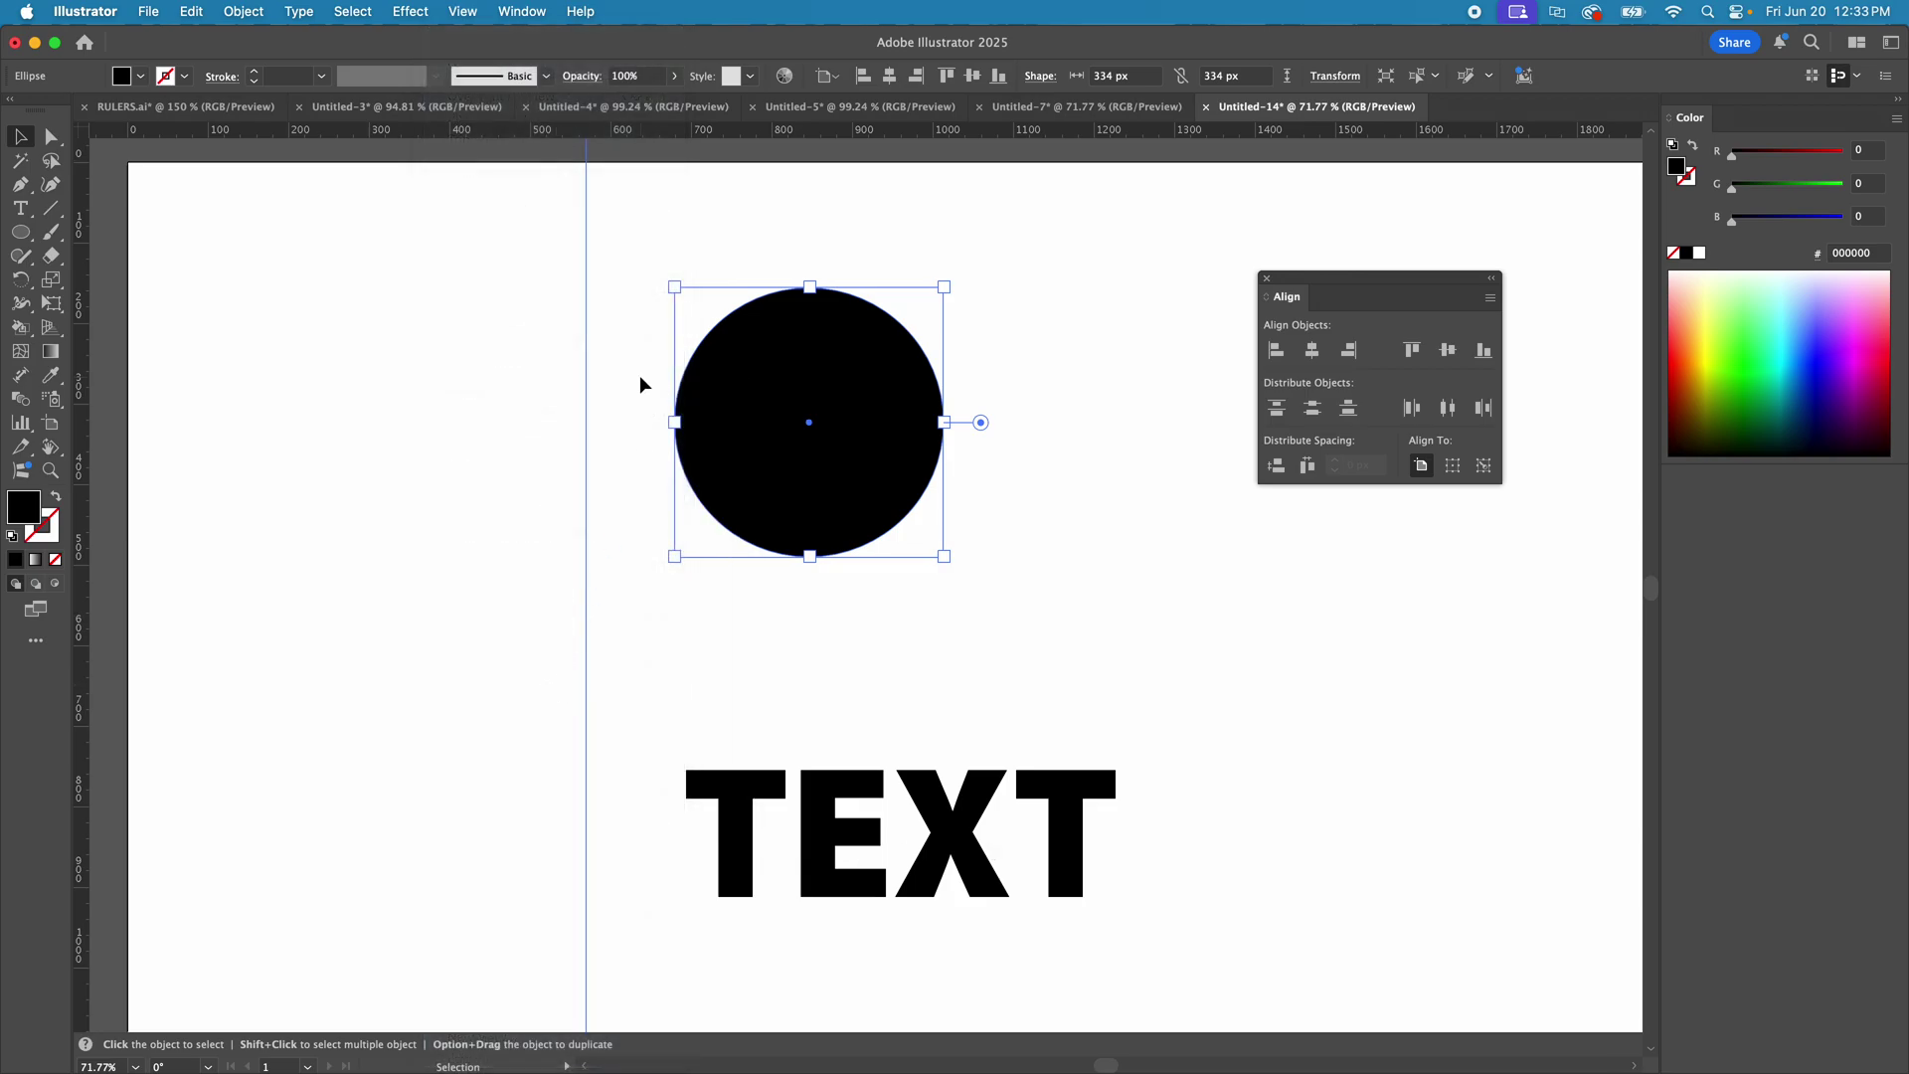
left_click_drag(740, 374, 383, 397)
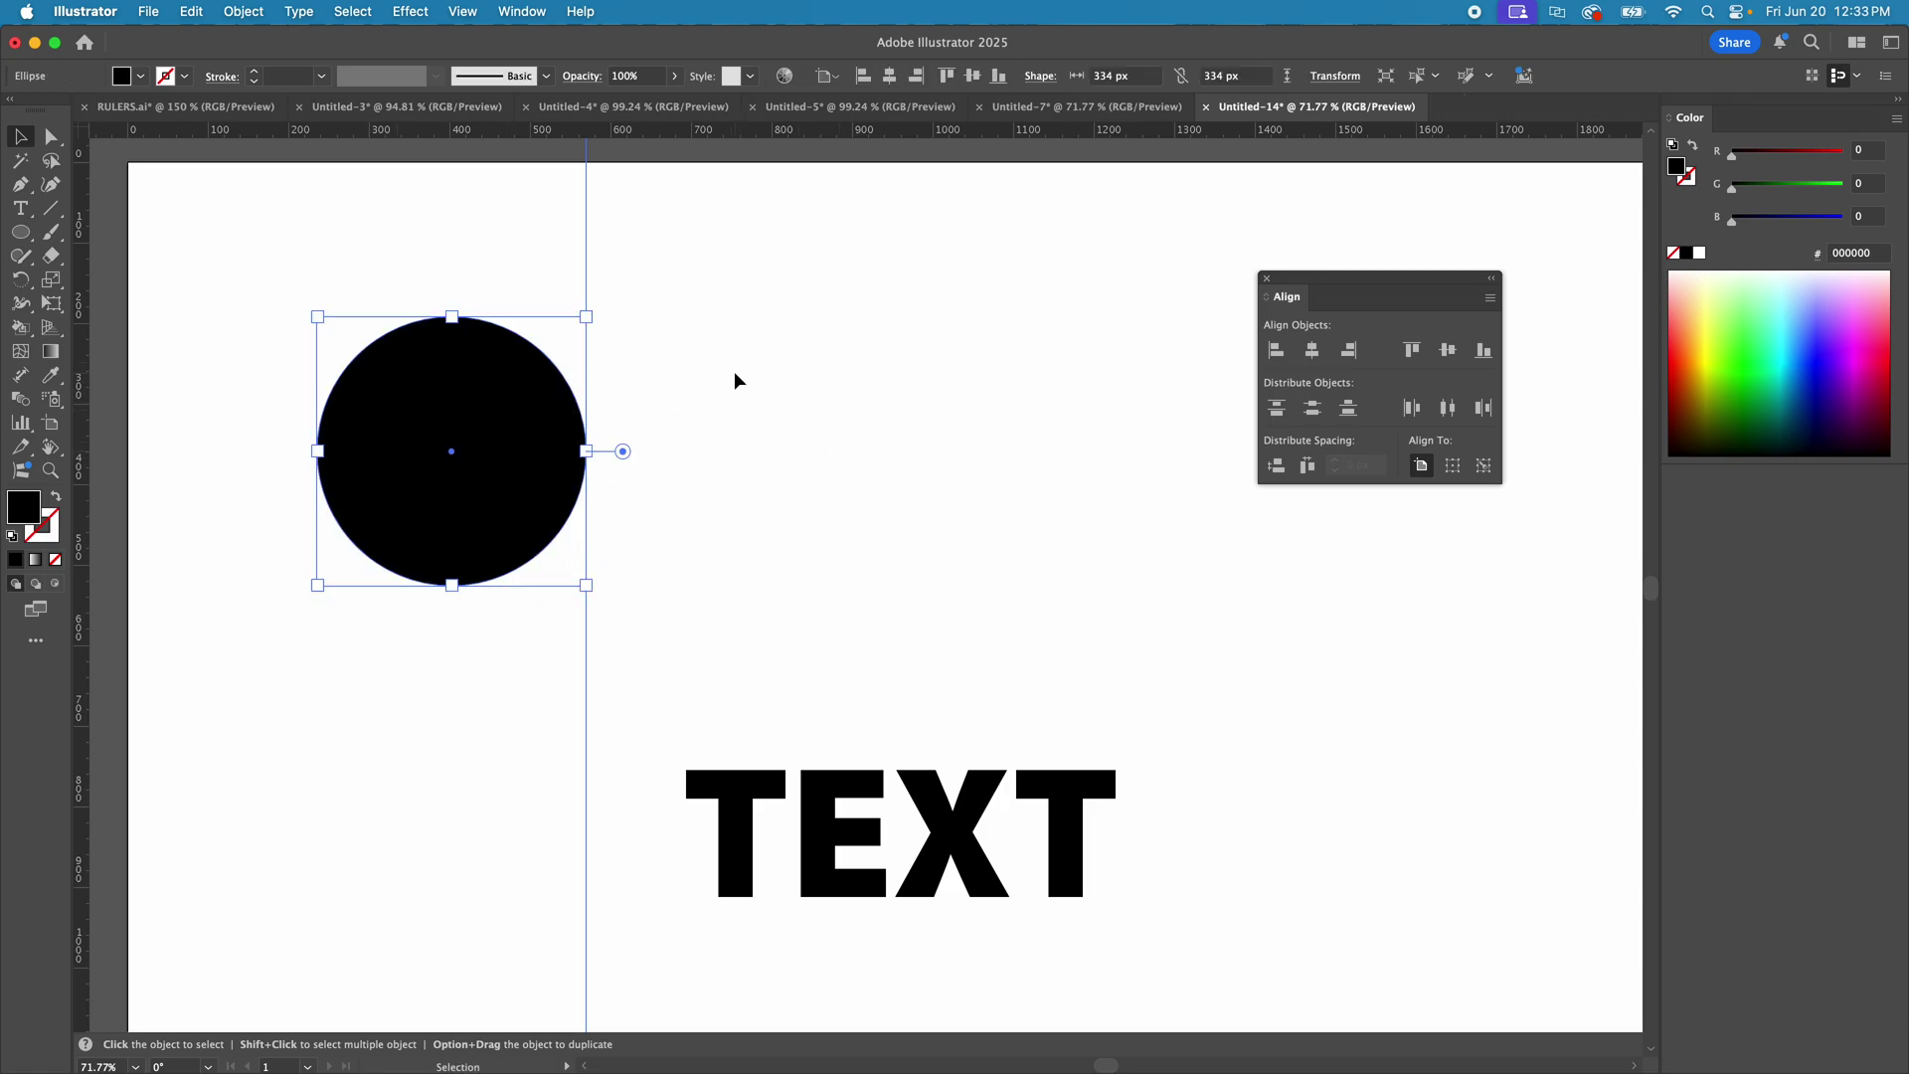
- Move the circle about 115 px left and slightly up, clear of the vertical guide
key("z")
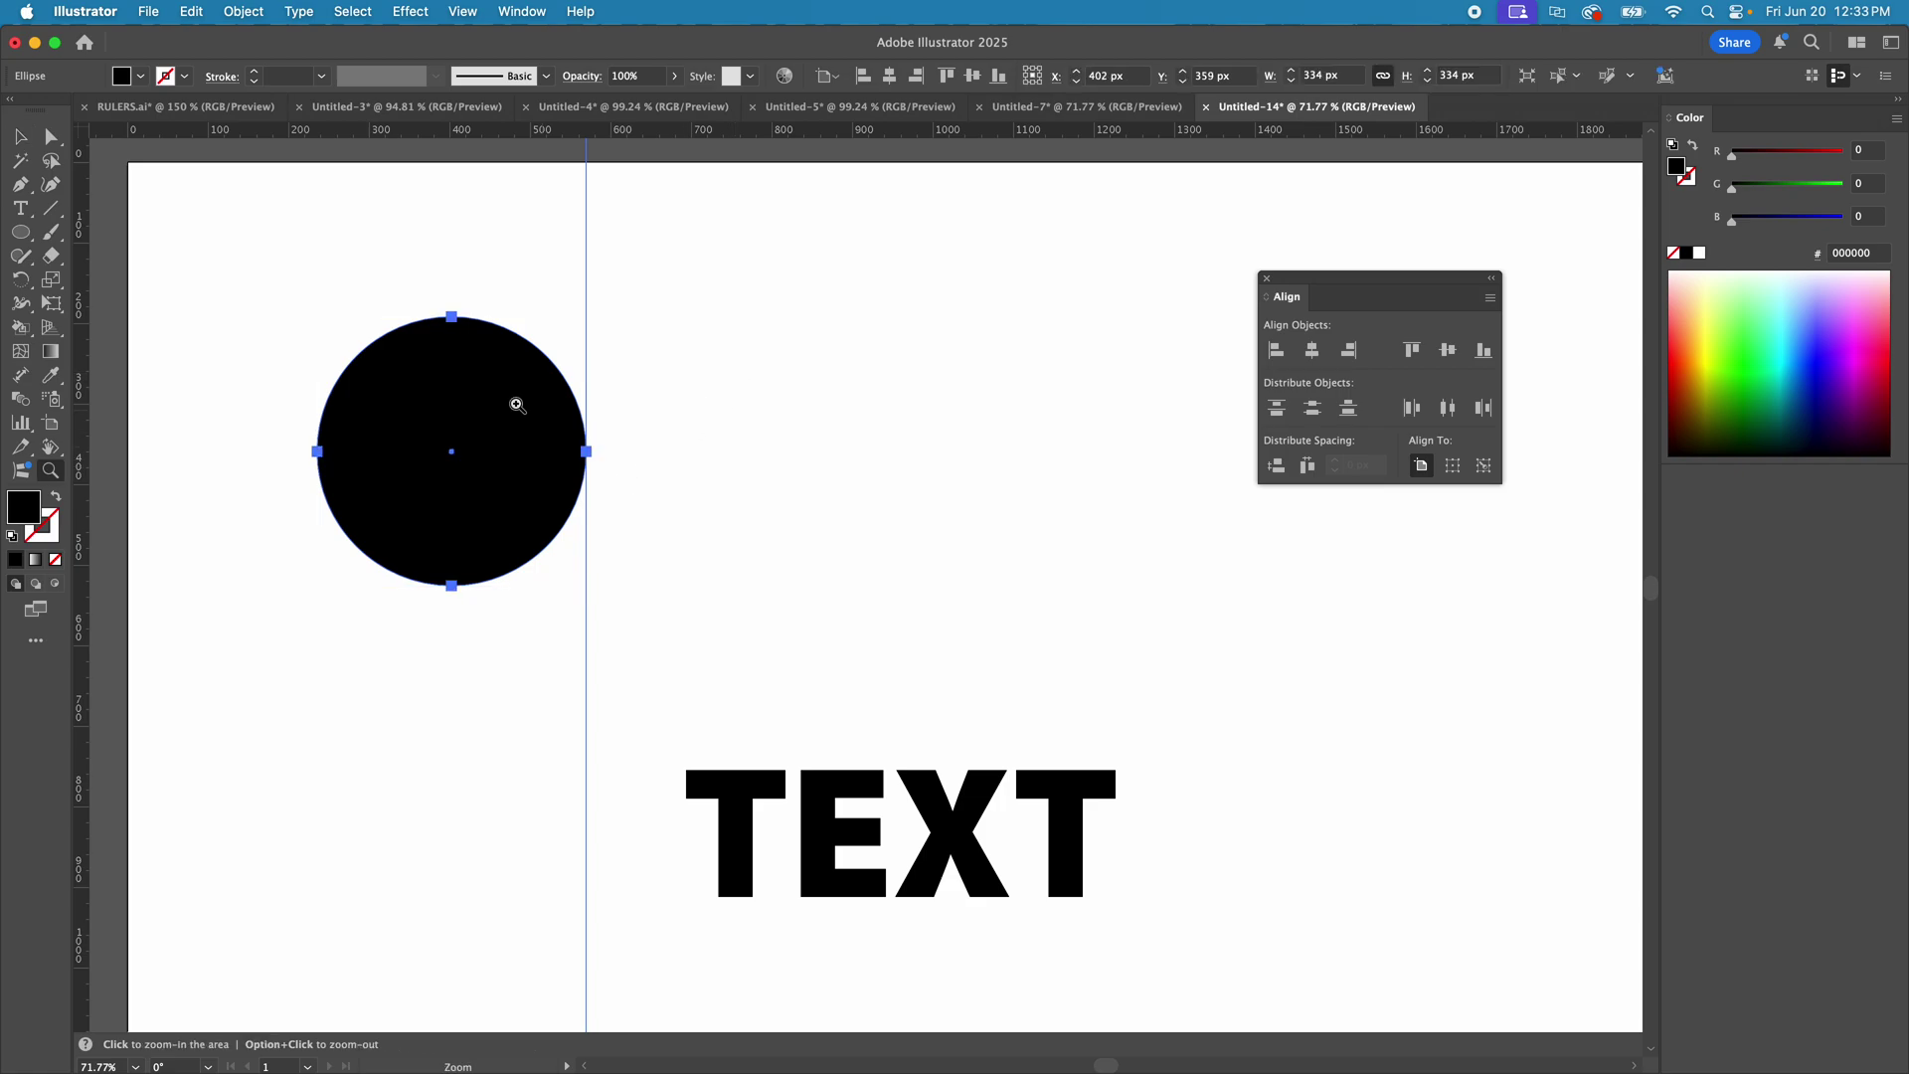
left_click_drag(542, 427, 1024, 593)
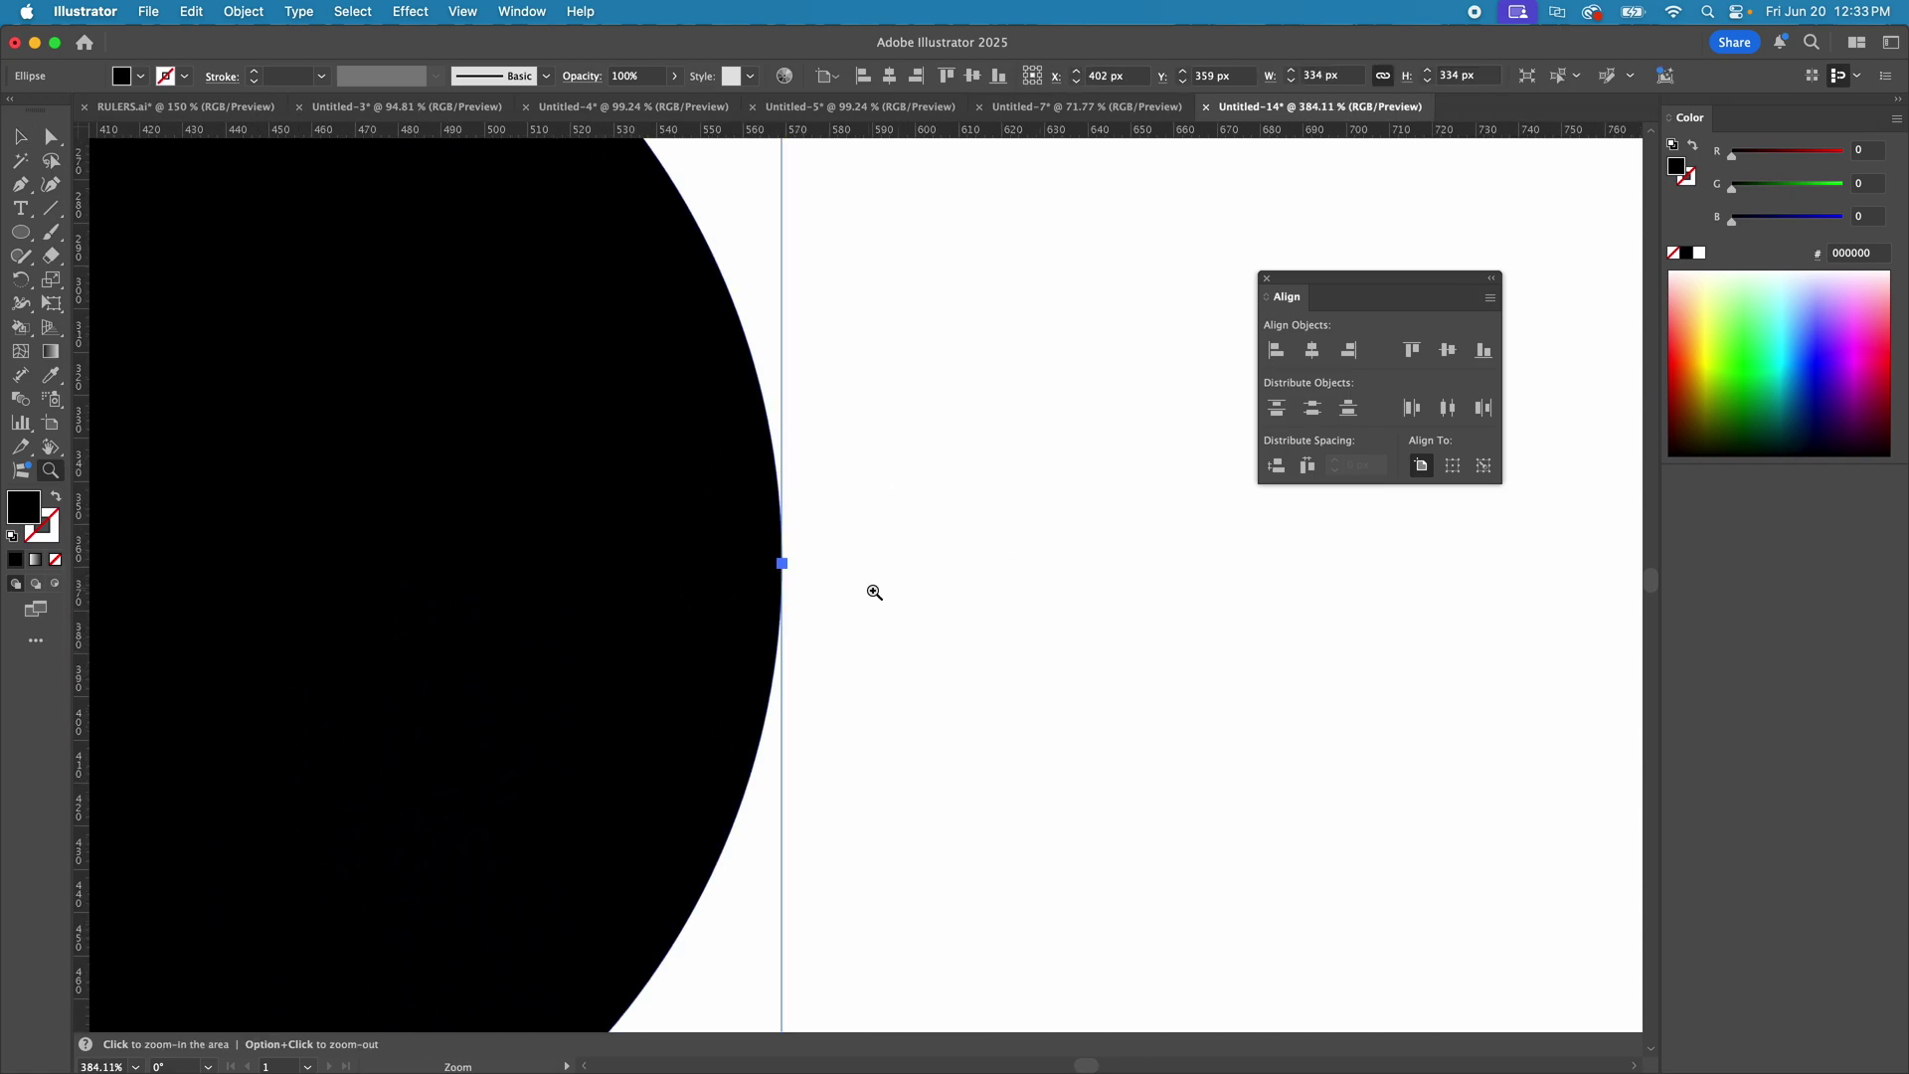
left_click_drag(868, 592, 456, 541)
key("v")
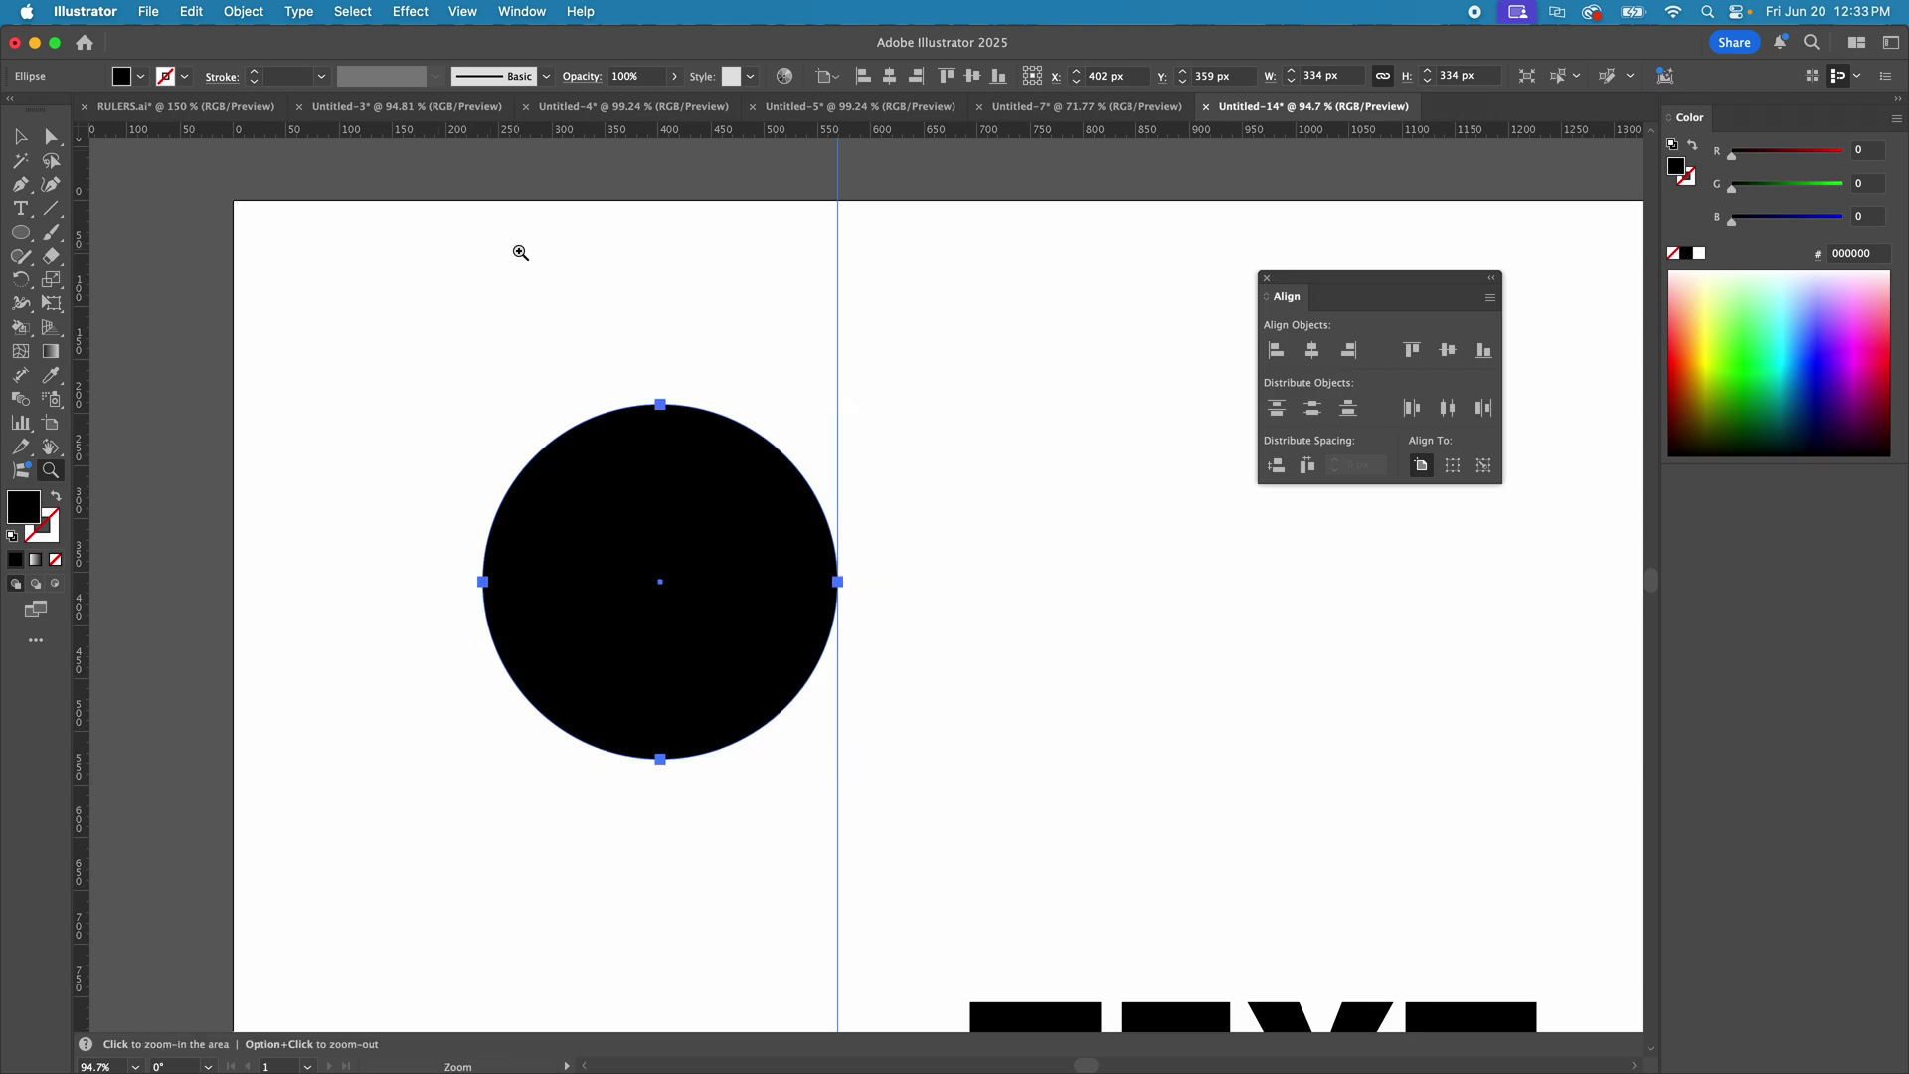
left_click(574, 347)
left_click_drag(716, 520, 596, 491)
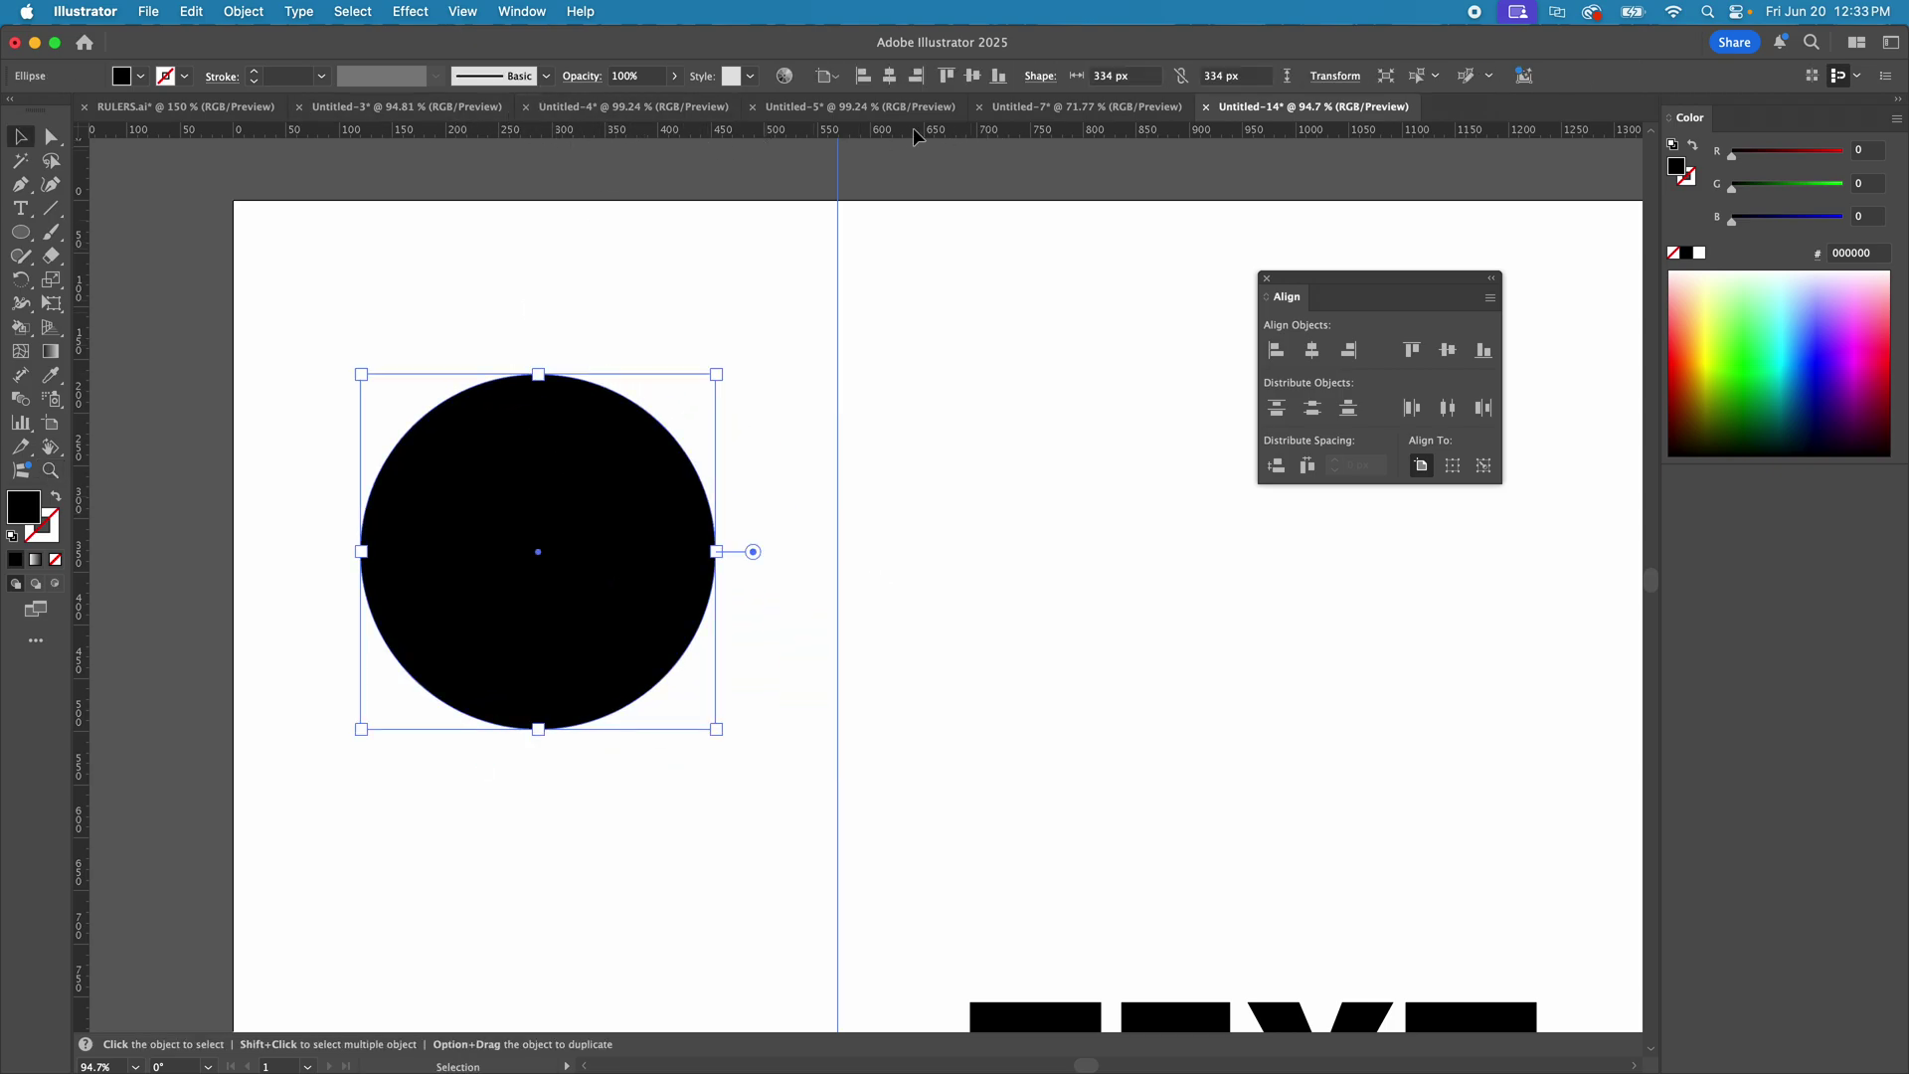
key("z")
left_click_drag(825, 174, 1151, 286)
- Switch the ruler units to Inches
key("v")
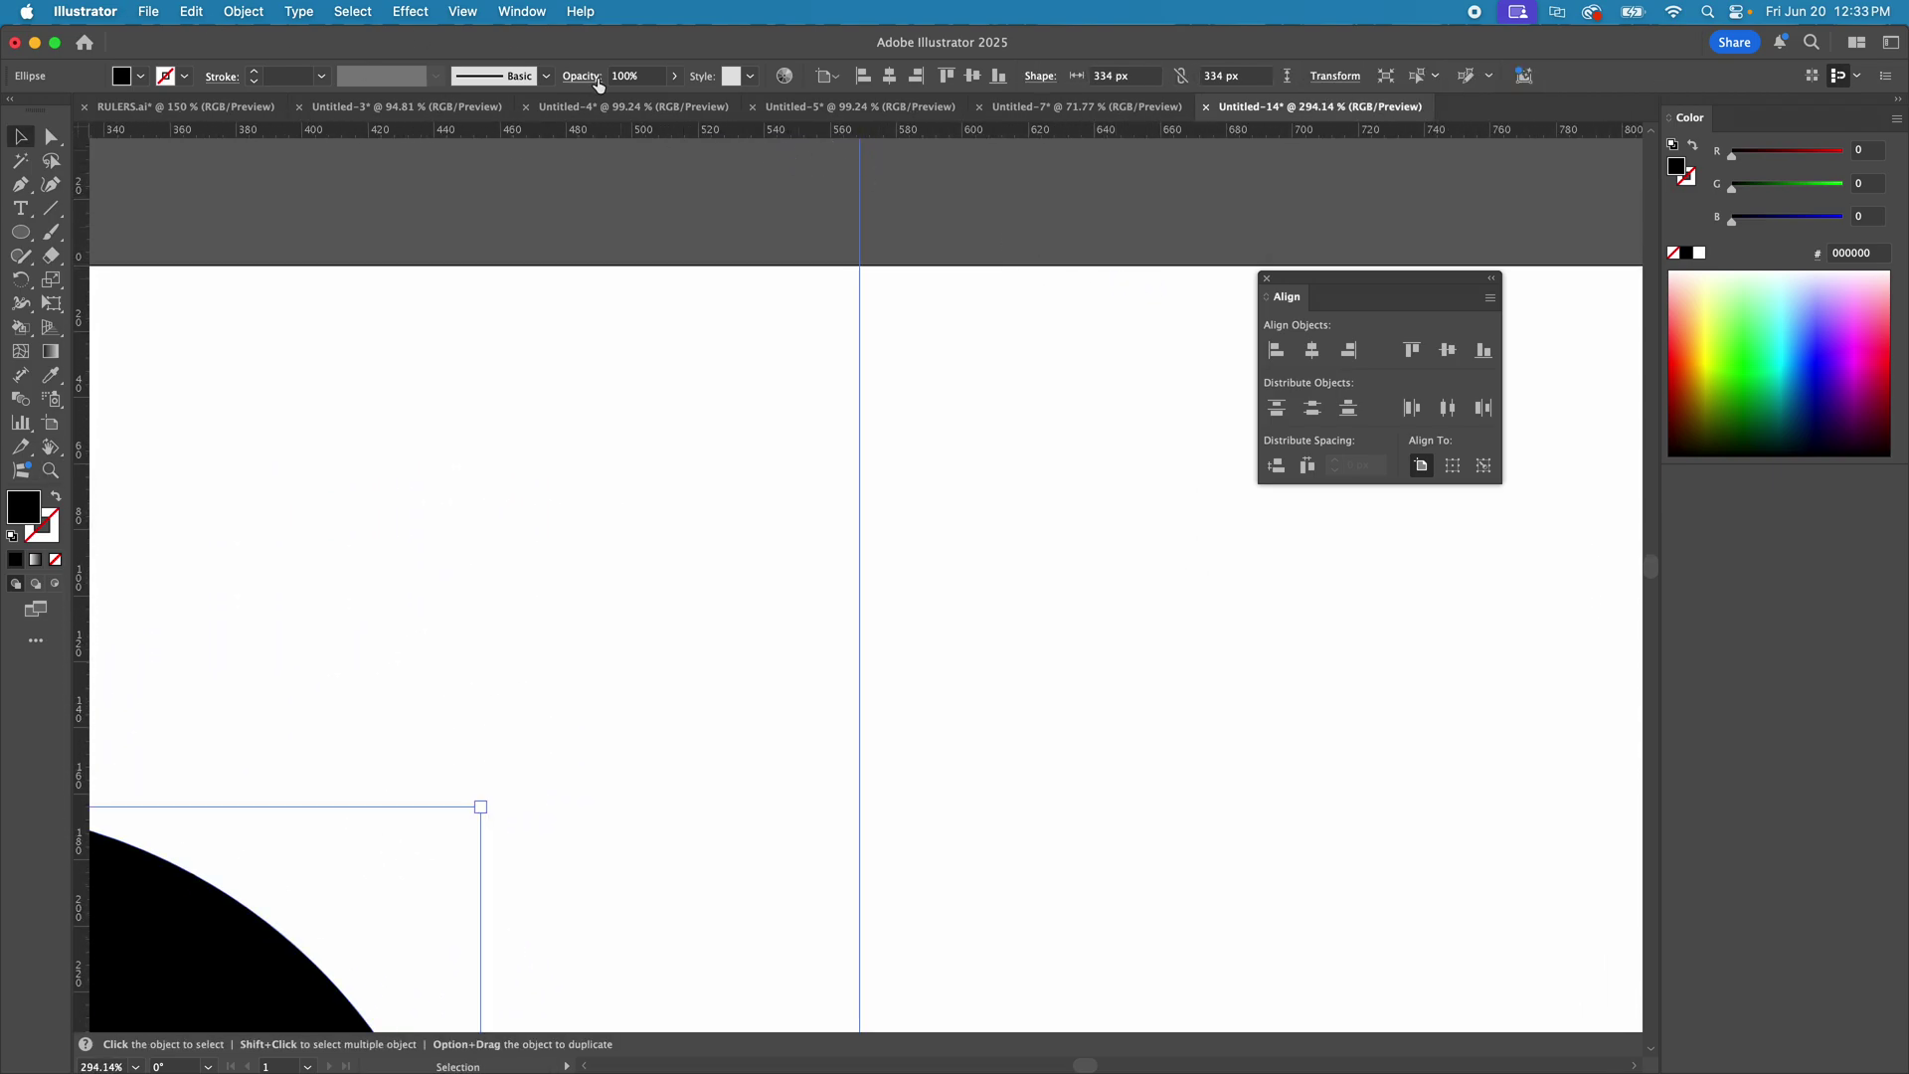
right_click(662, 133)
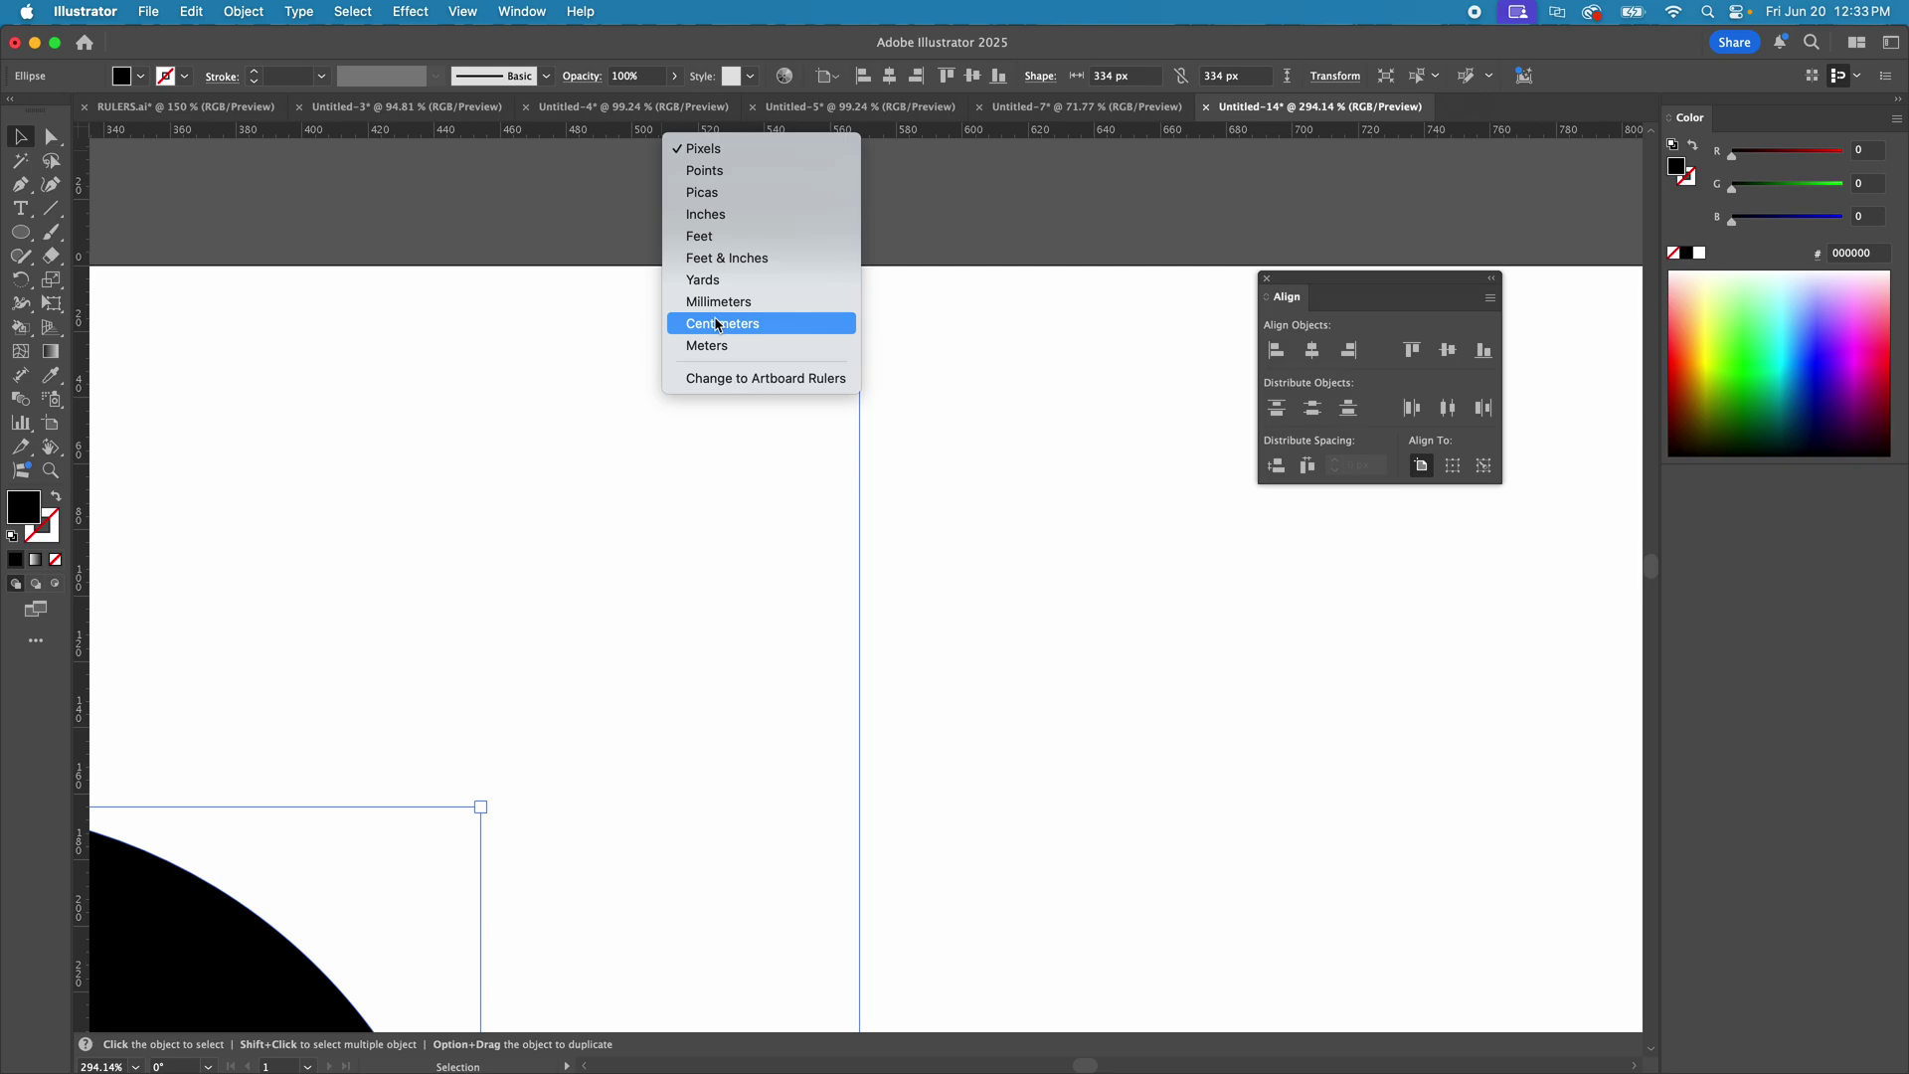
left_click(709, 217)
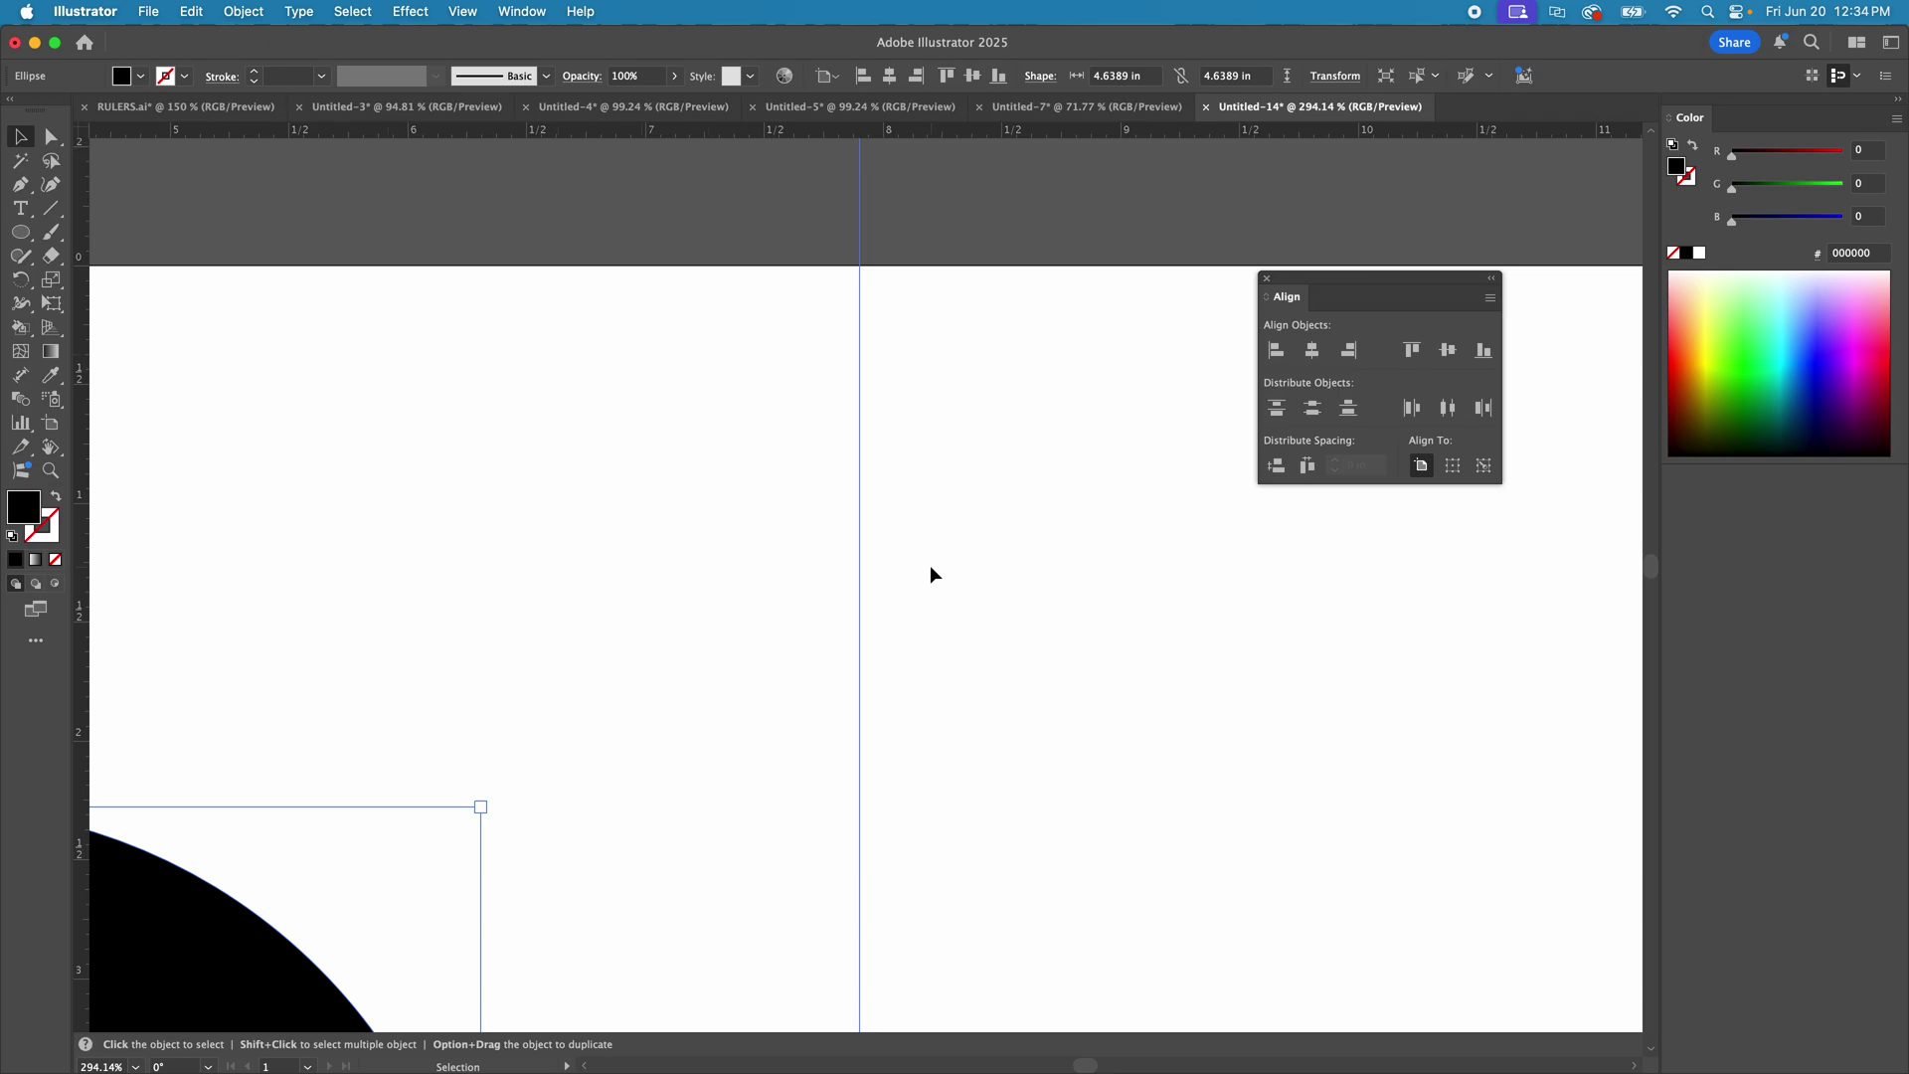
- Set the General units preference to Inches in Settings > Units
left_click(99, 8)
mouse_move(119, 74)
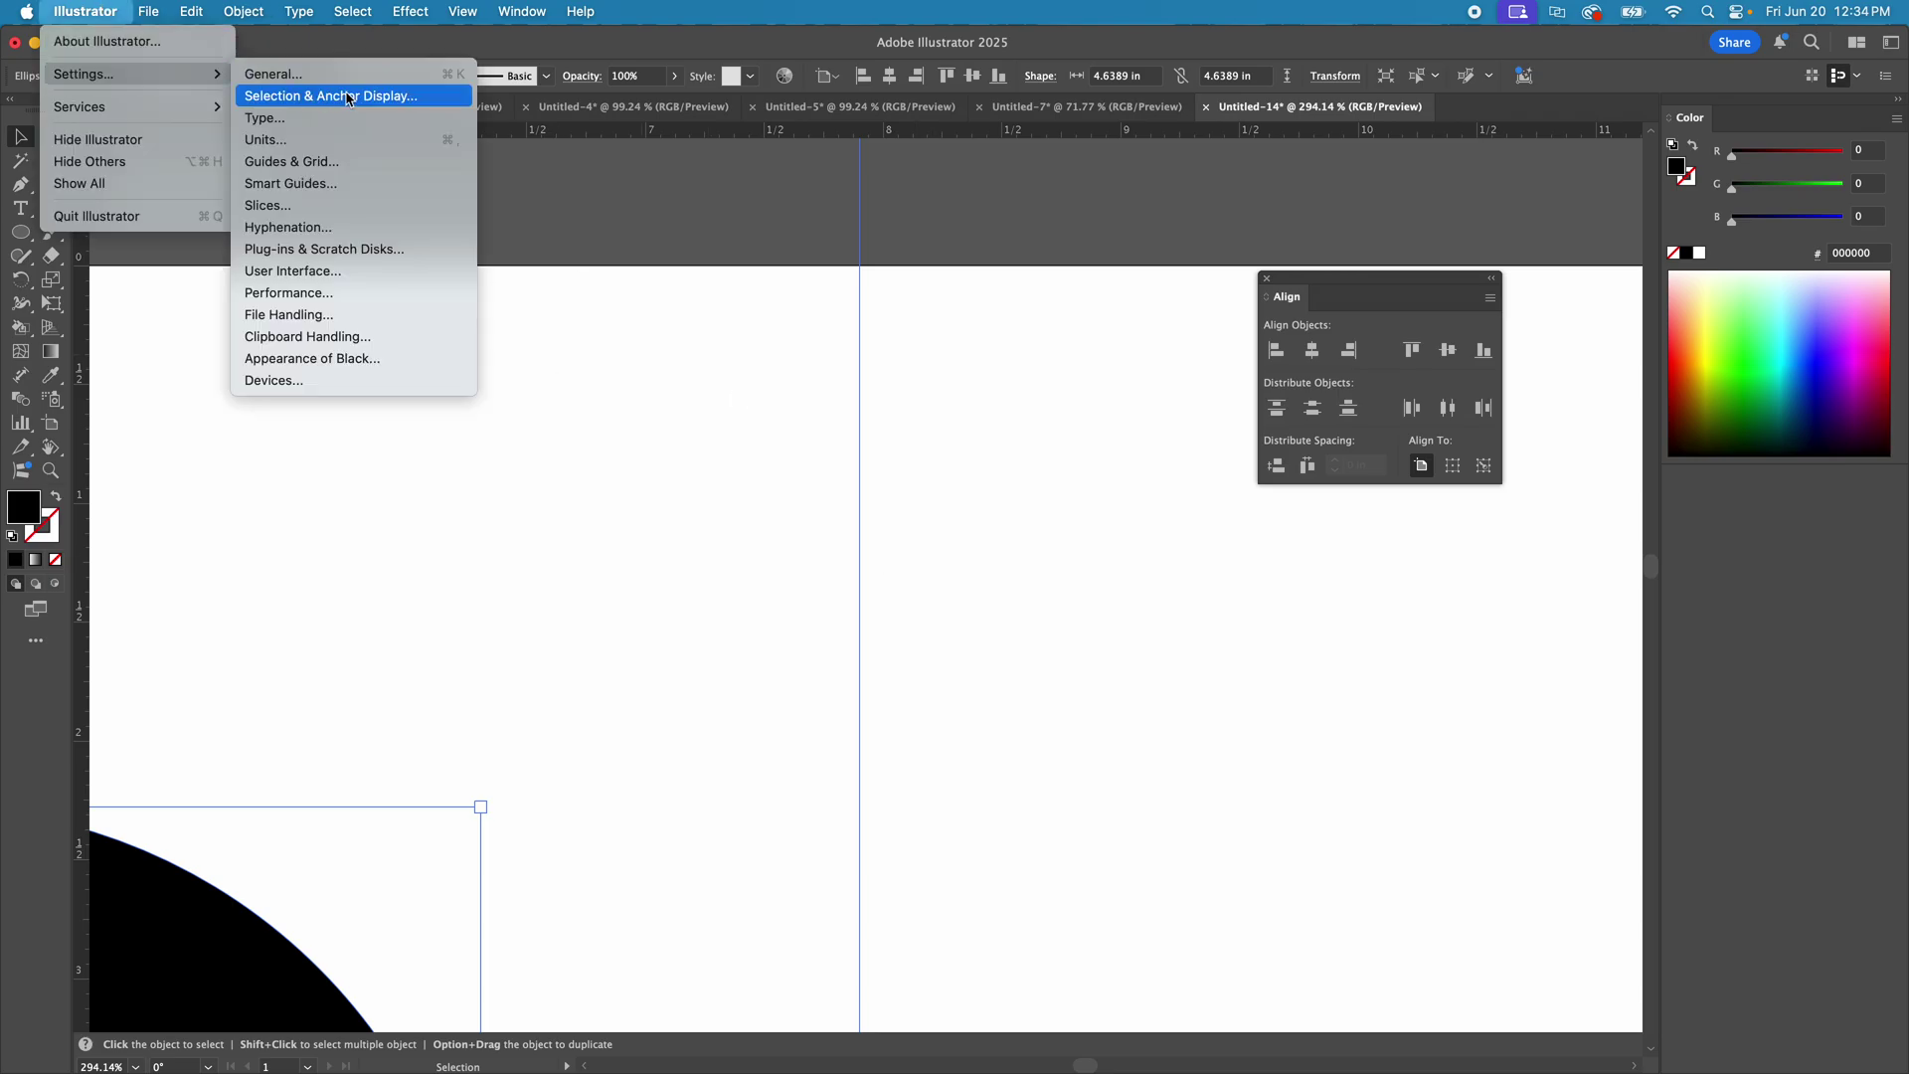
left_click(315, 146)
left_click(814, 304)
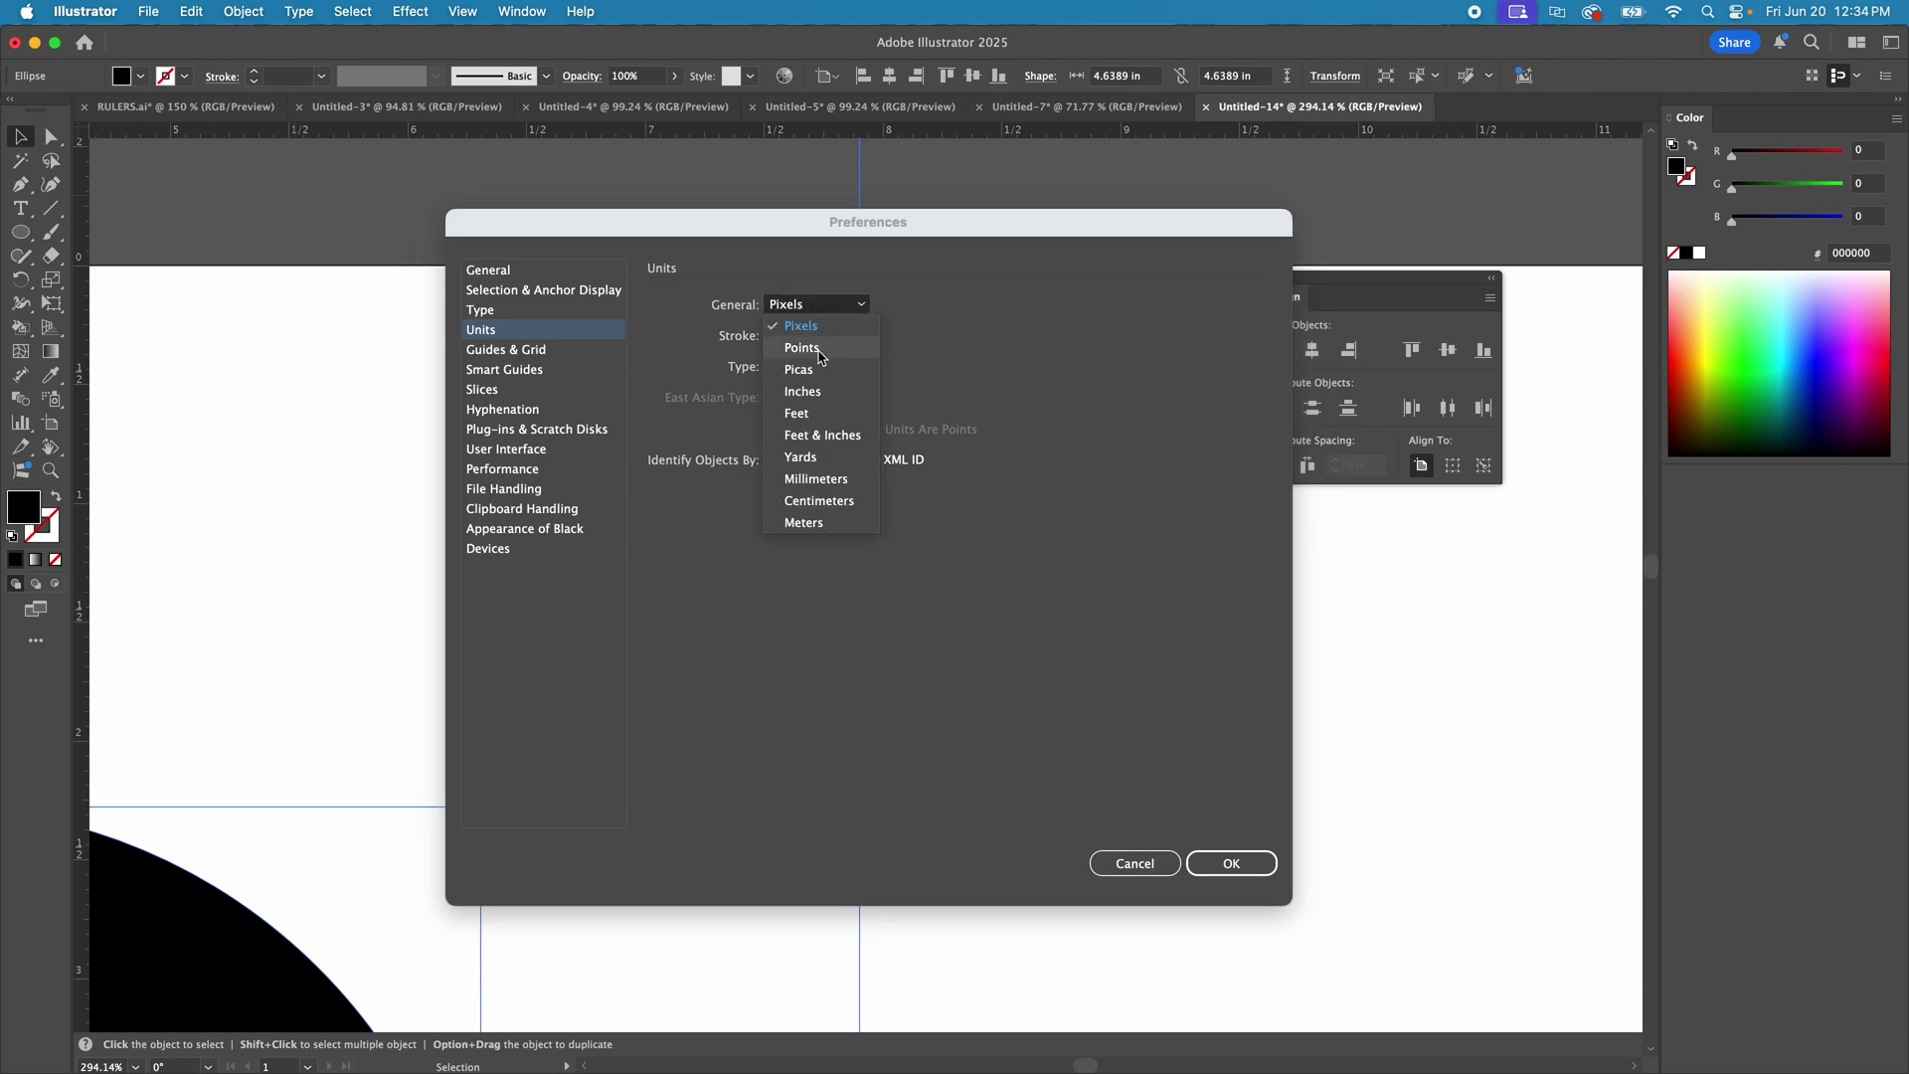
left_click(821, 392)
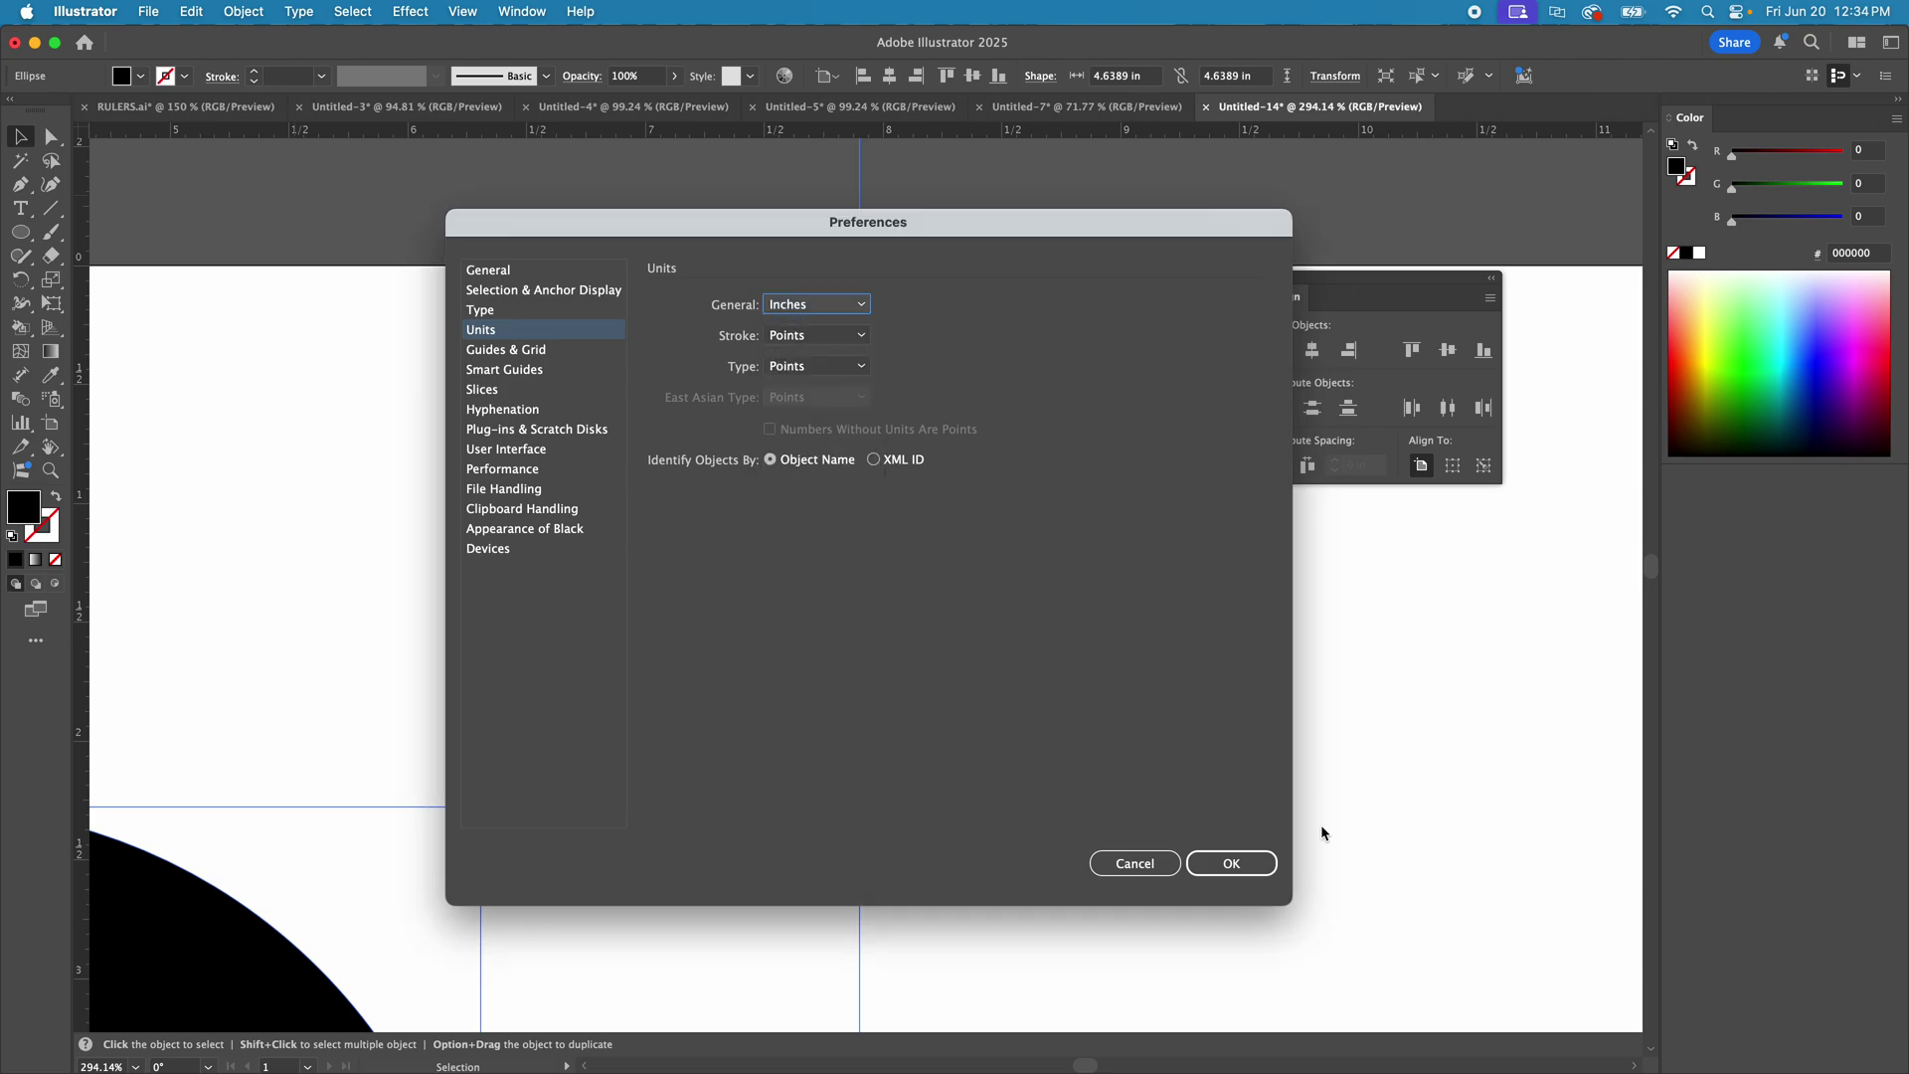
left_click(1239, 881)
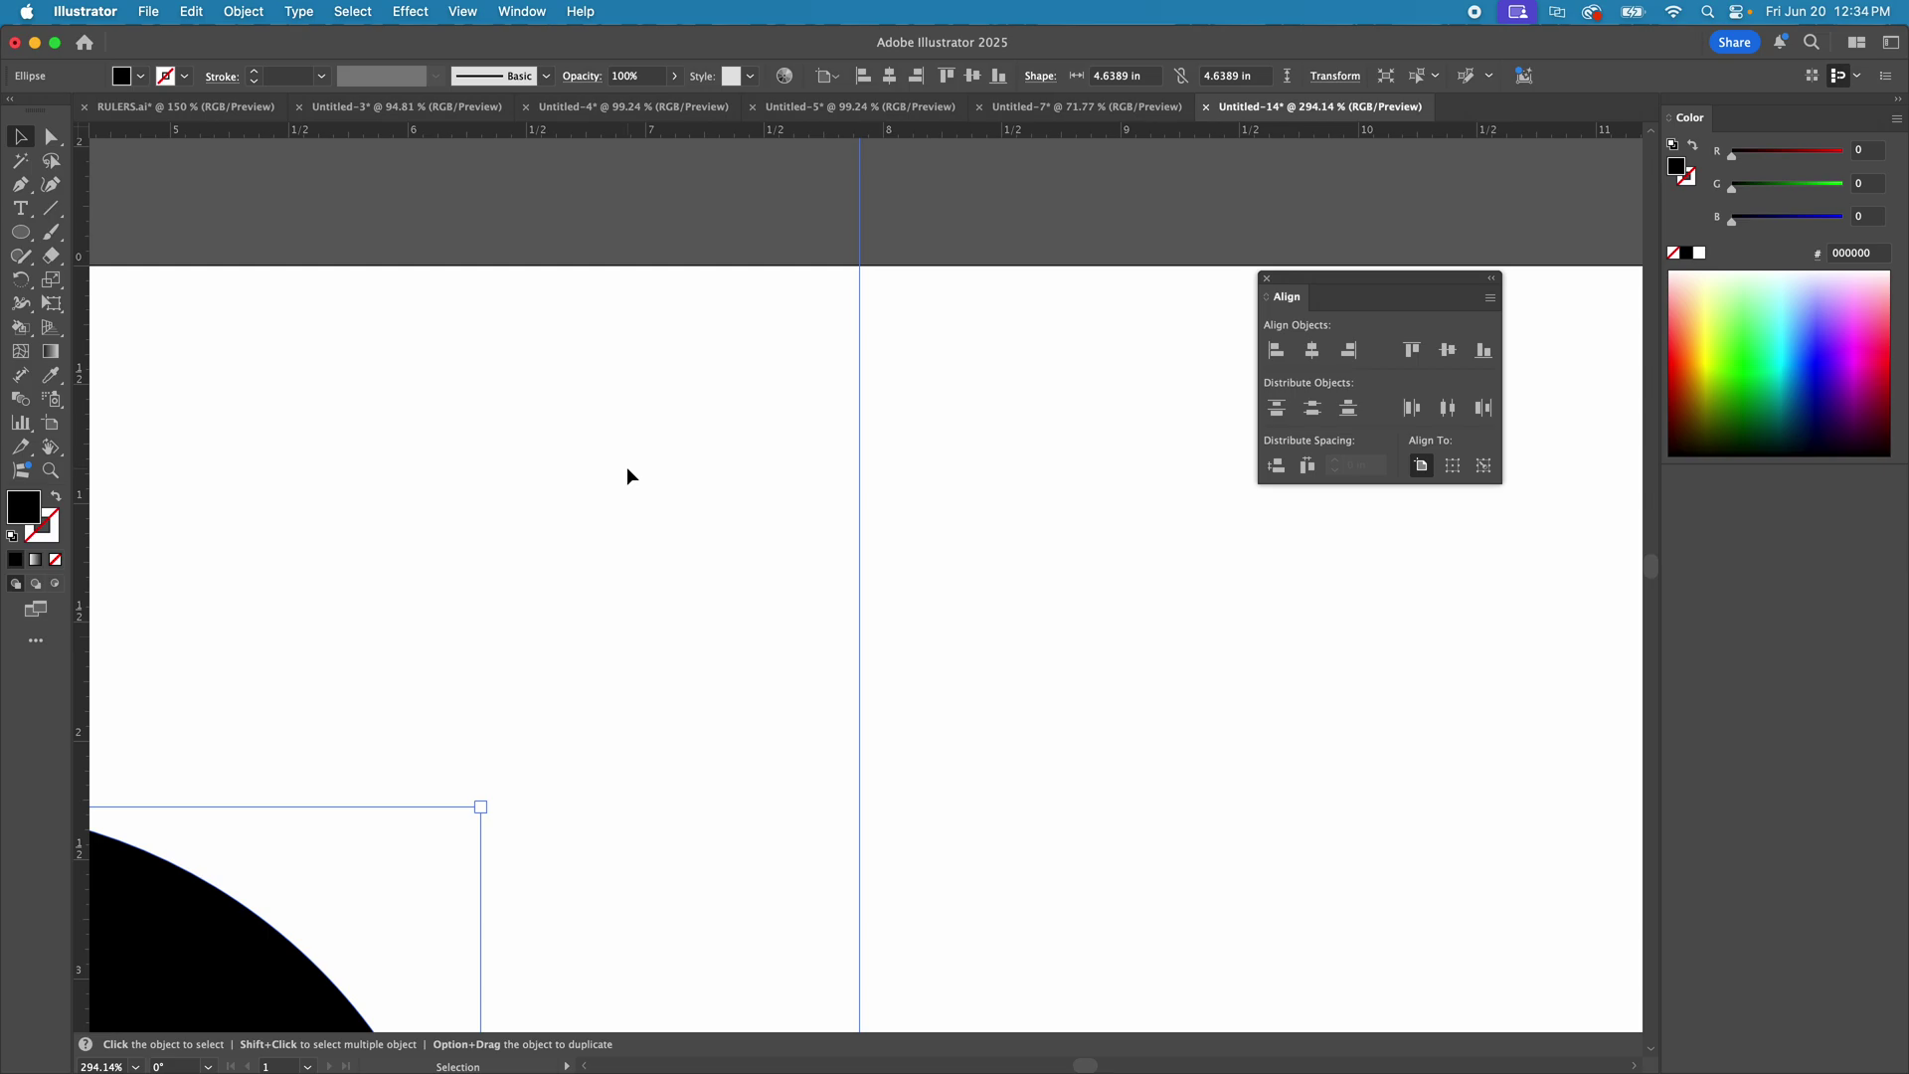